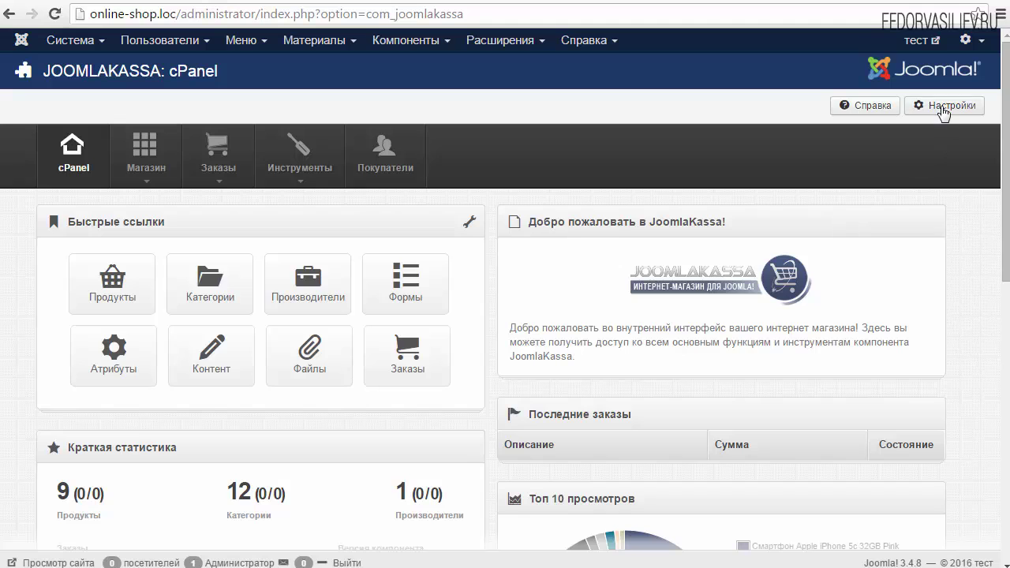
Open the JoomlaKassa configuration and go to the «Страница заказа» settings of the «Корзина | Заказ» section.
click(944, 110)
click(947, 110)
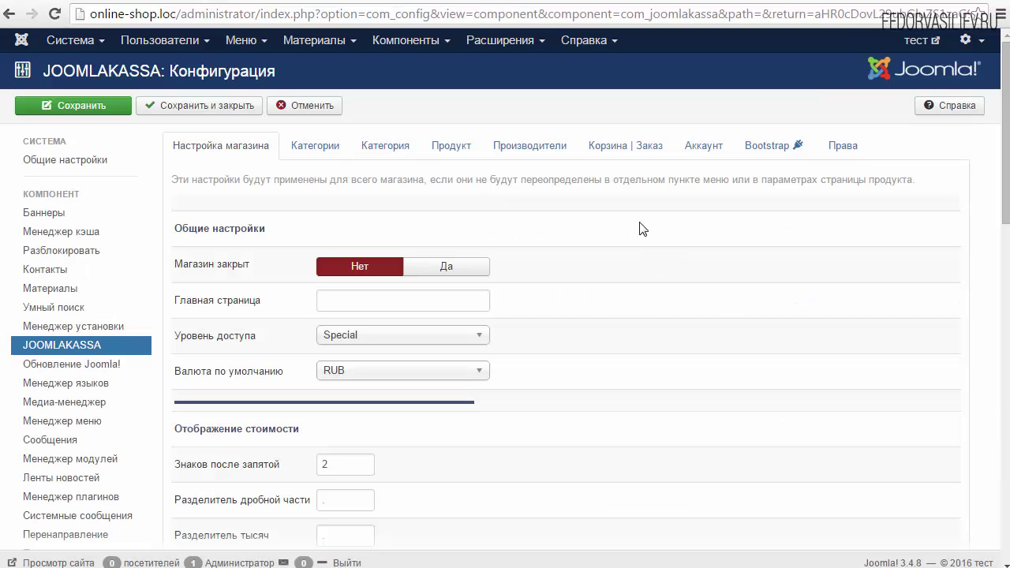
click(613, 151)
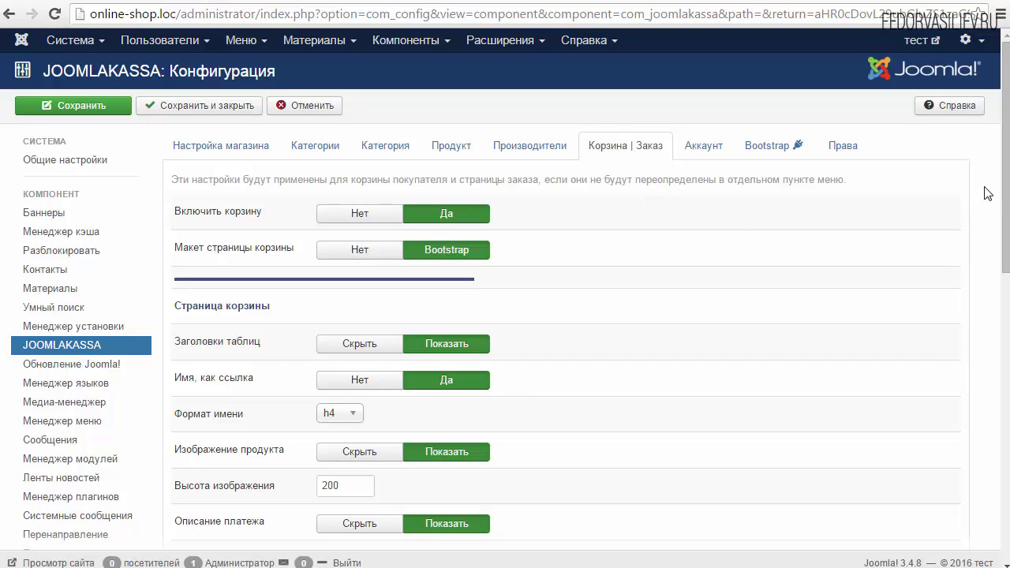
drag(1005, 172, 983, 405)
scroll(983, 405, down, 1)
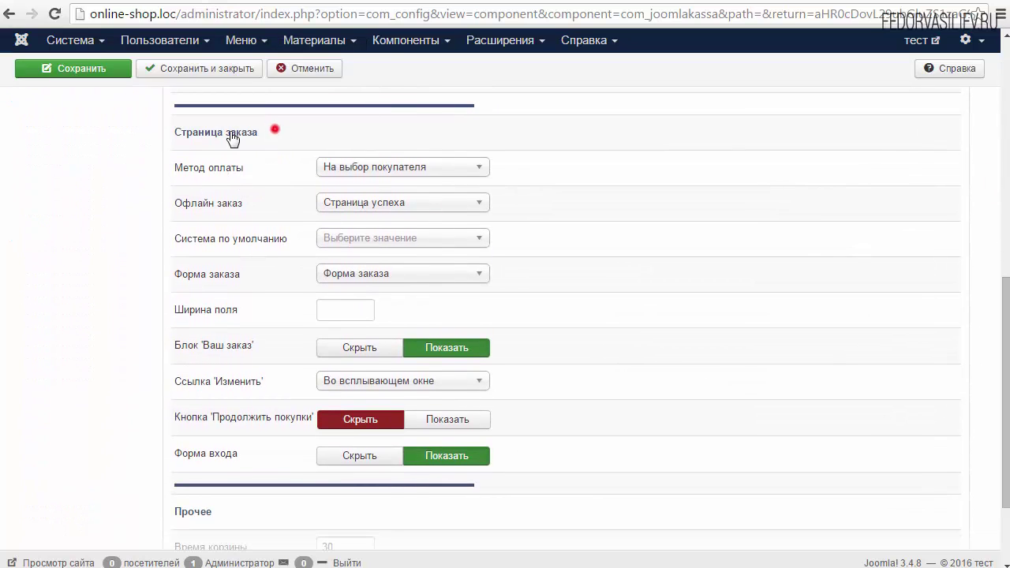
drag(232, 139, 210, 139)
click(292, 132)
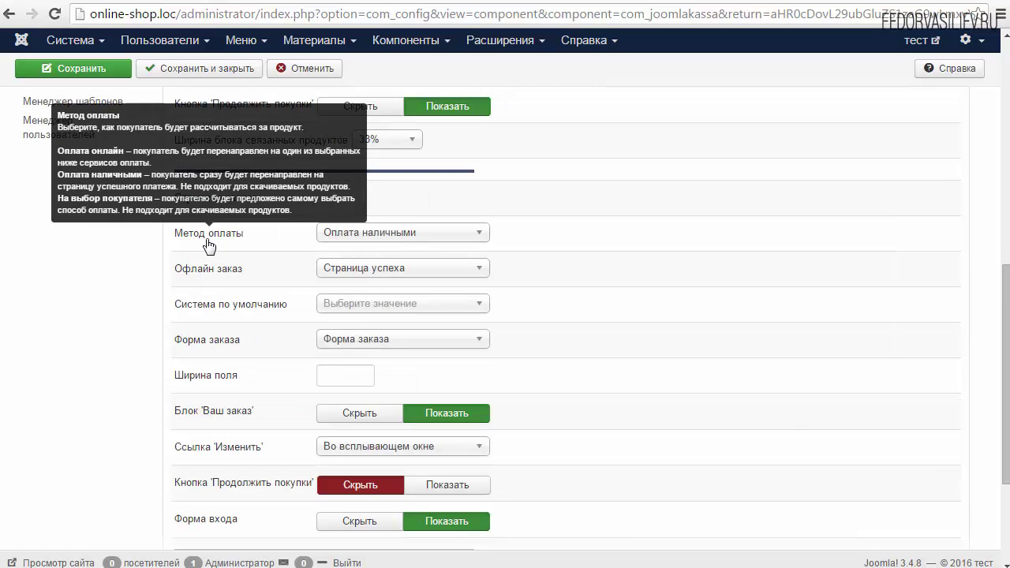
Set «Метод оплаты» to «На выбор покупателя» and check the payment choices on the demo shop's order form.
click(346, 237)
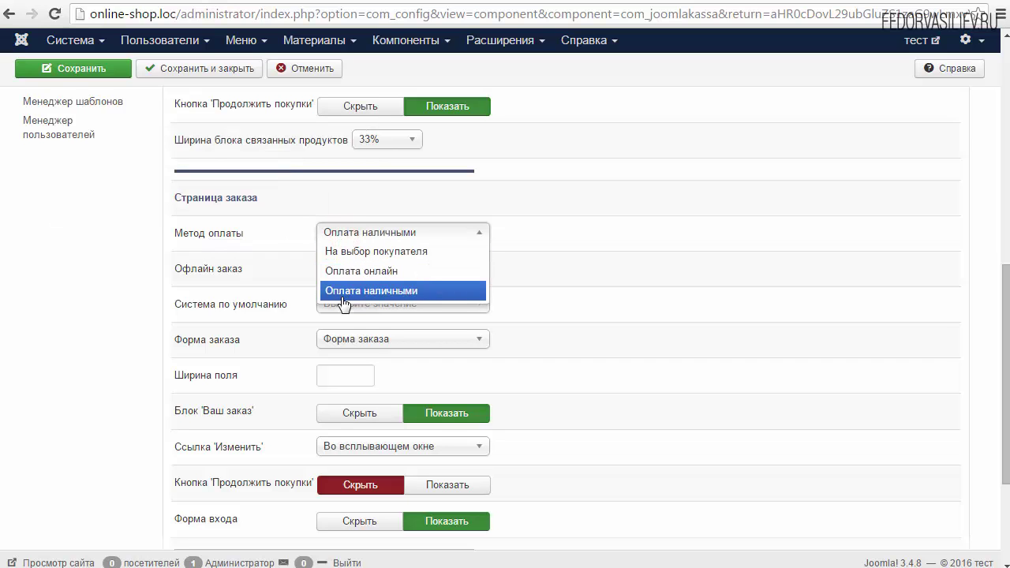
click(350, 255)
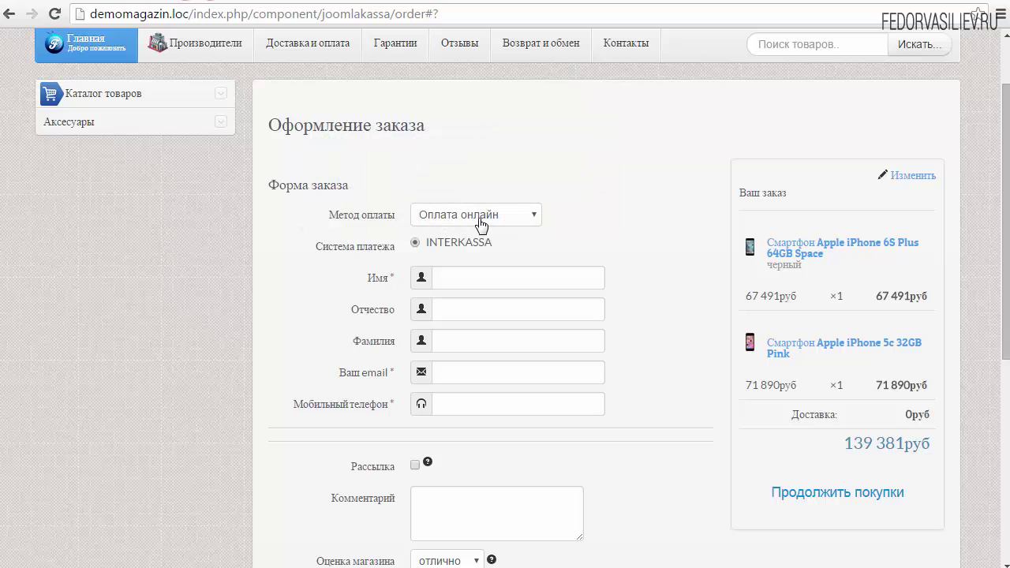
click(480, 221)
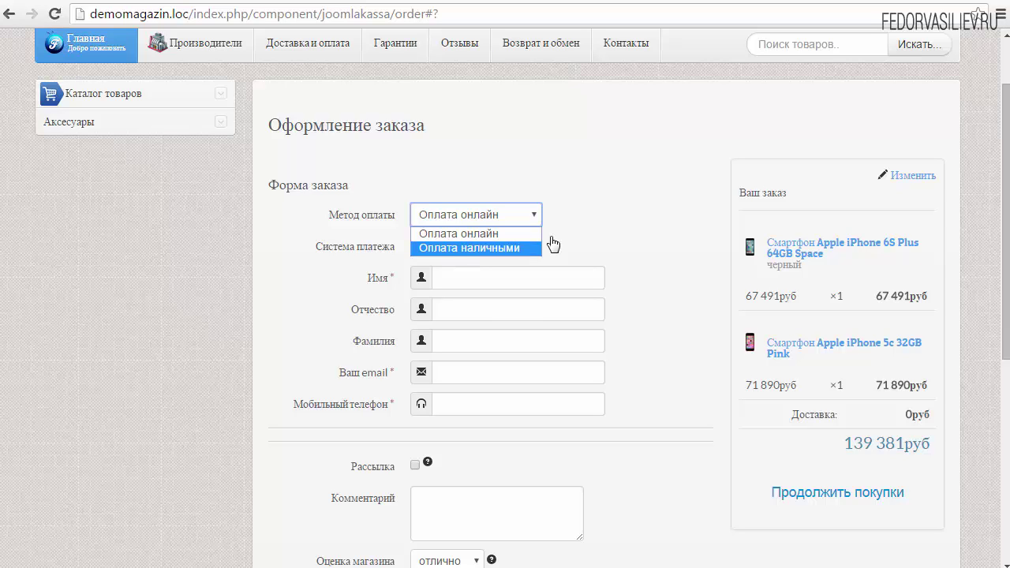
click(597, 209)
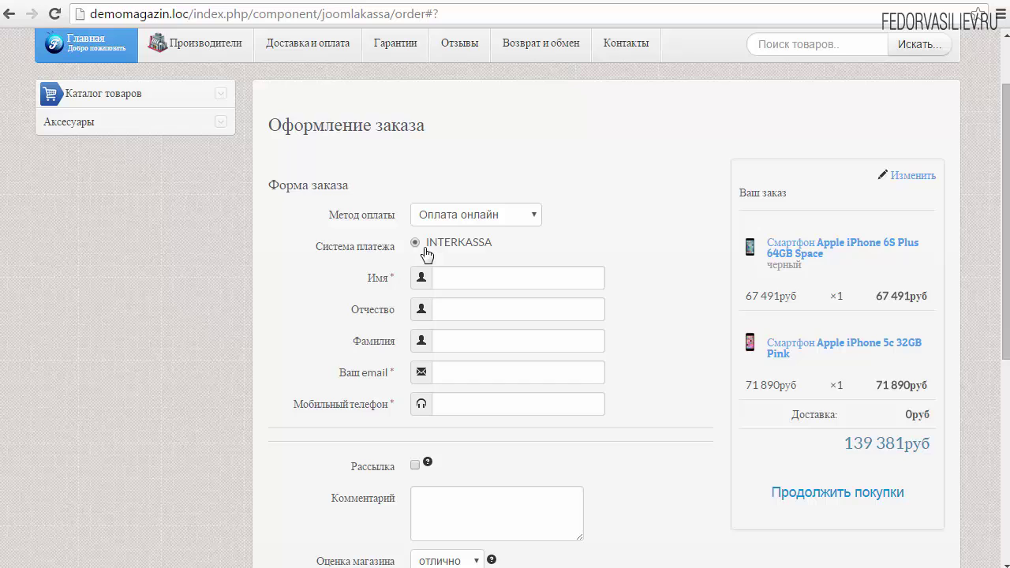
mouse_move(462, 250)
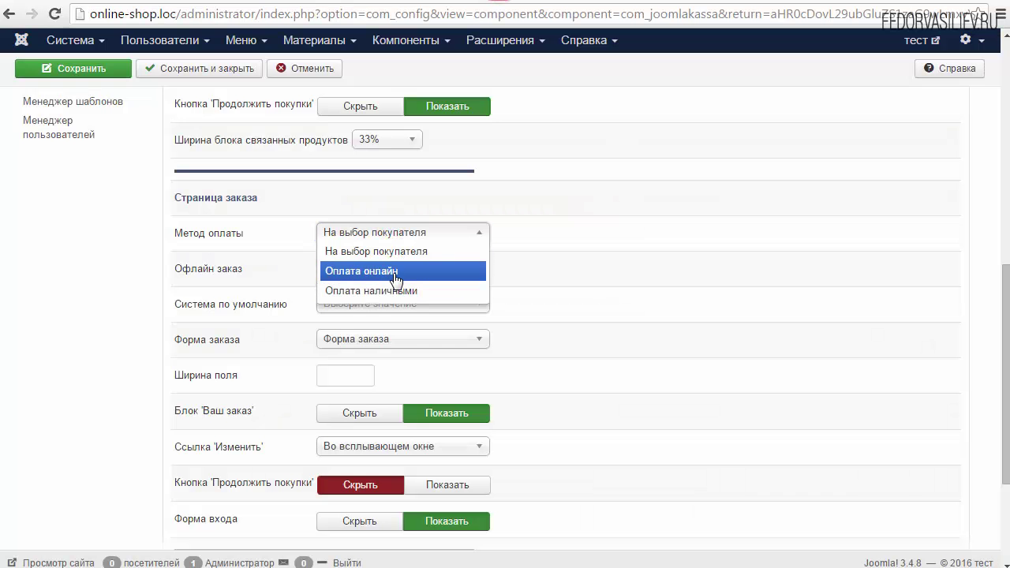
Set «Метод оплаты» to «Оплата наличными» and look over the order form on the online-shop.loc storefront.
click(399, 292)
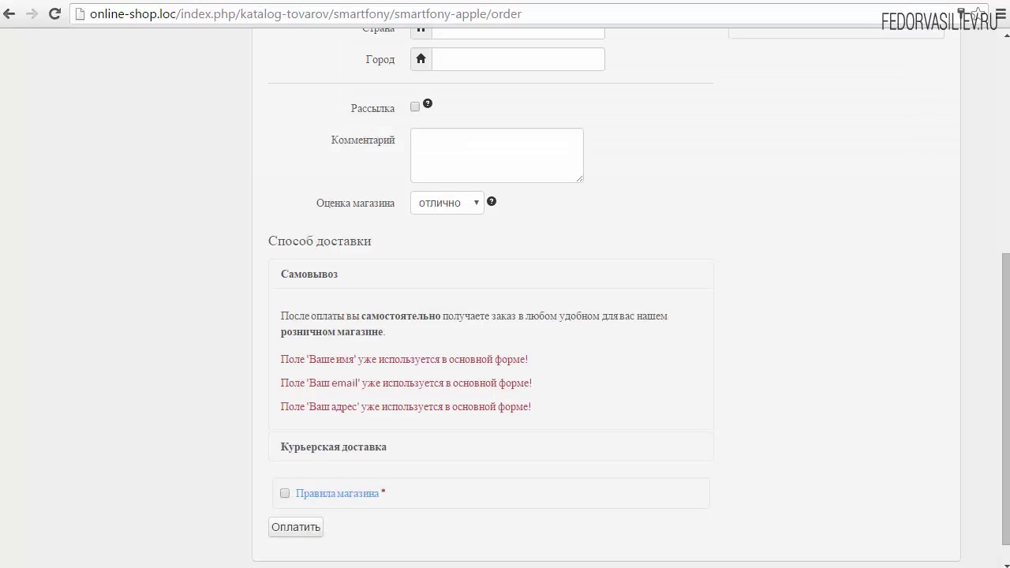
scroll(567, 167, up, 3)
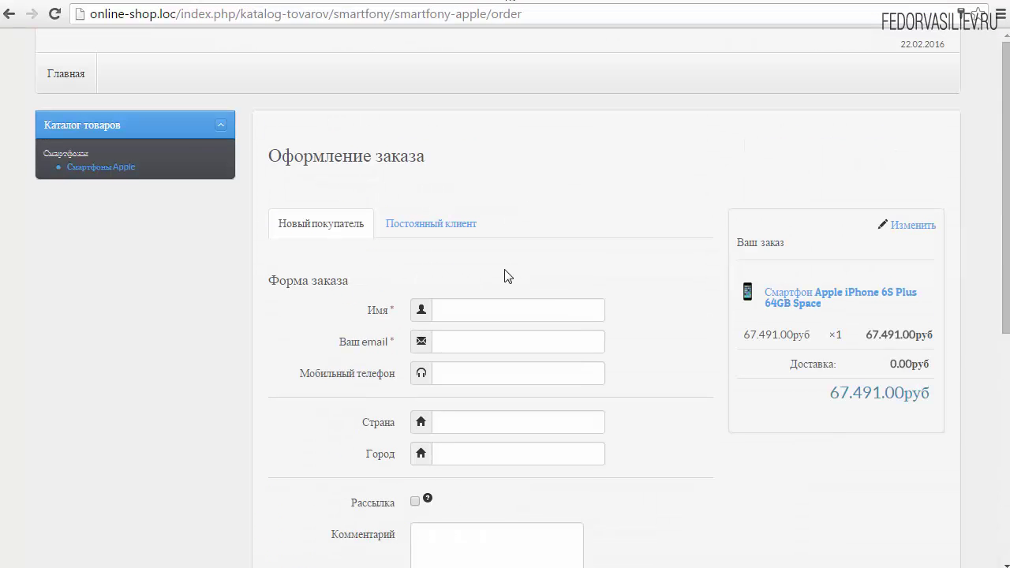
scroll(507, 276, down, 1)
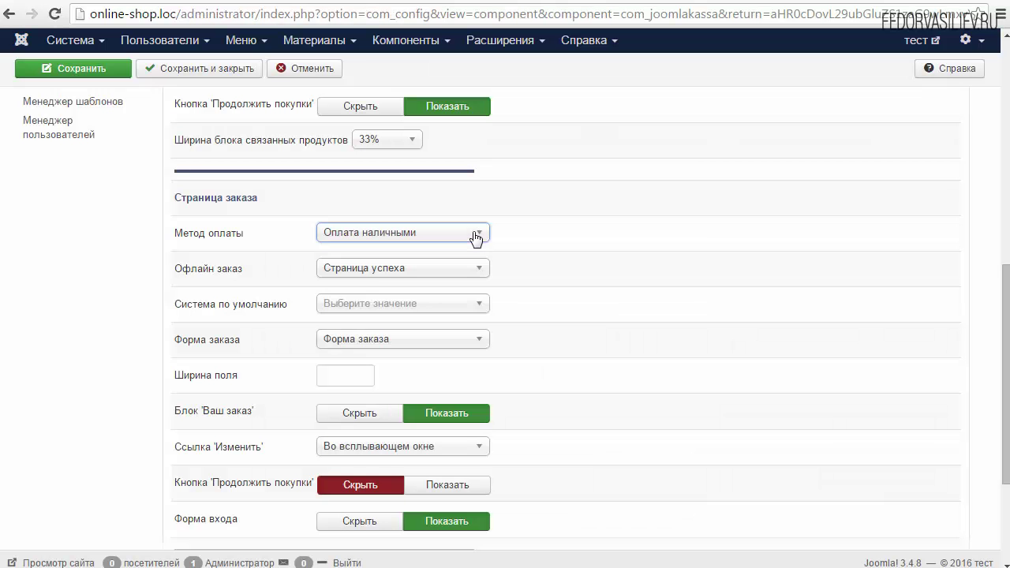
click(468, 232)
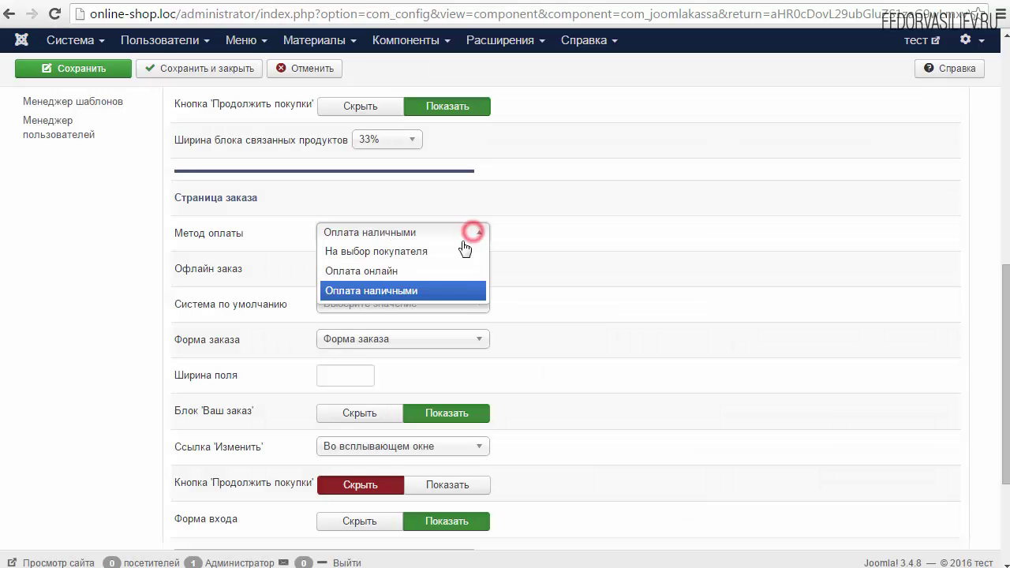
click(446, 192)
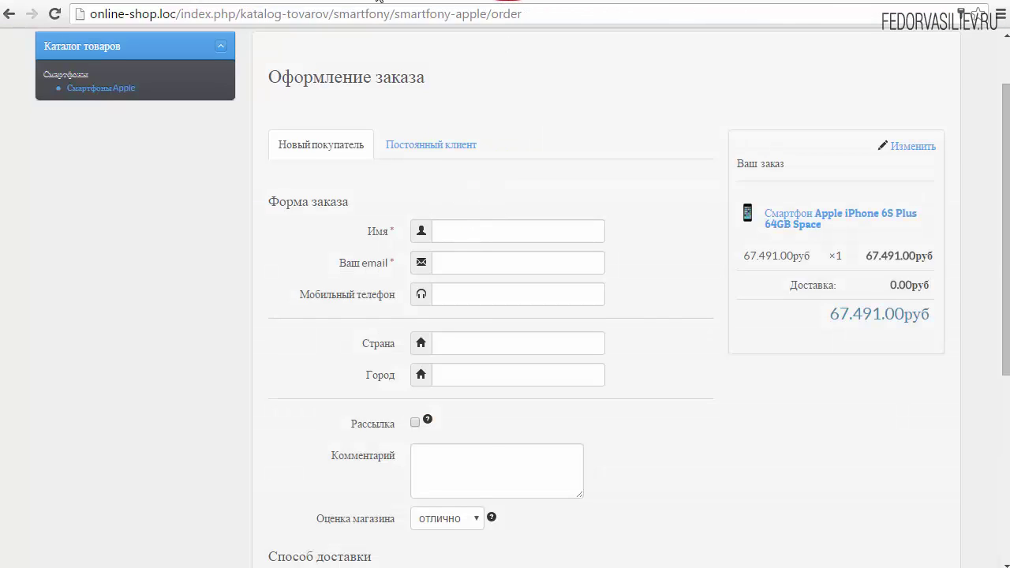
click(379, 1)
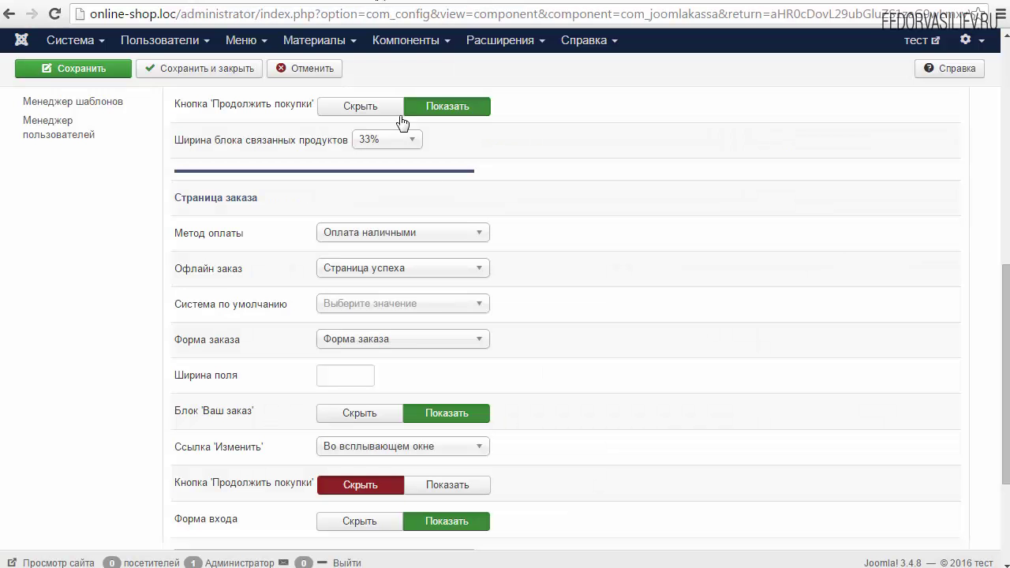
click(341, 237)
click(297, 230)
Set «Офлайн заказ» to «Страница ожидания» in the order page settings.
scroll(564, 266, down, 1)
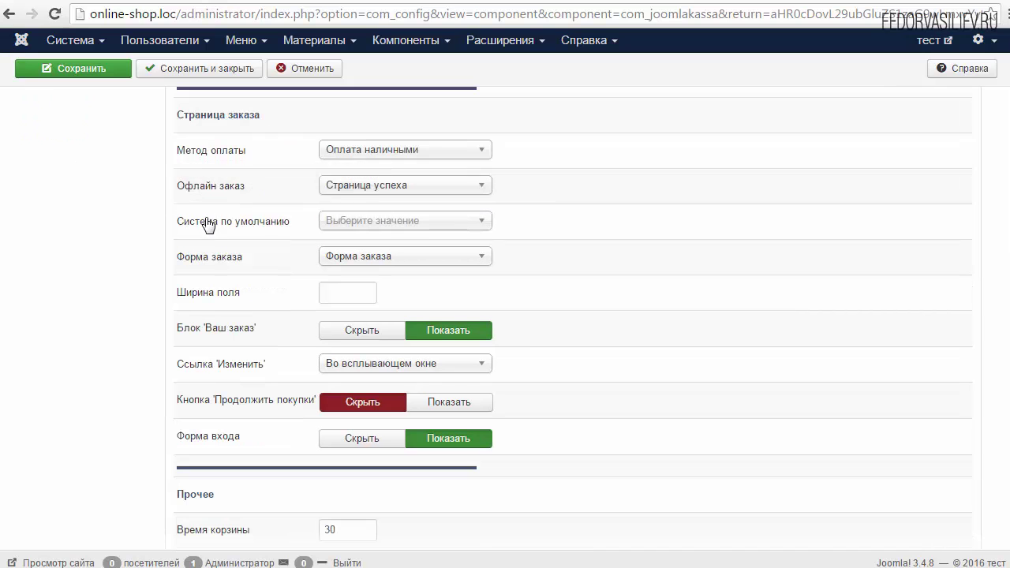
click(363, 187)
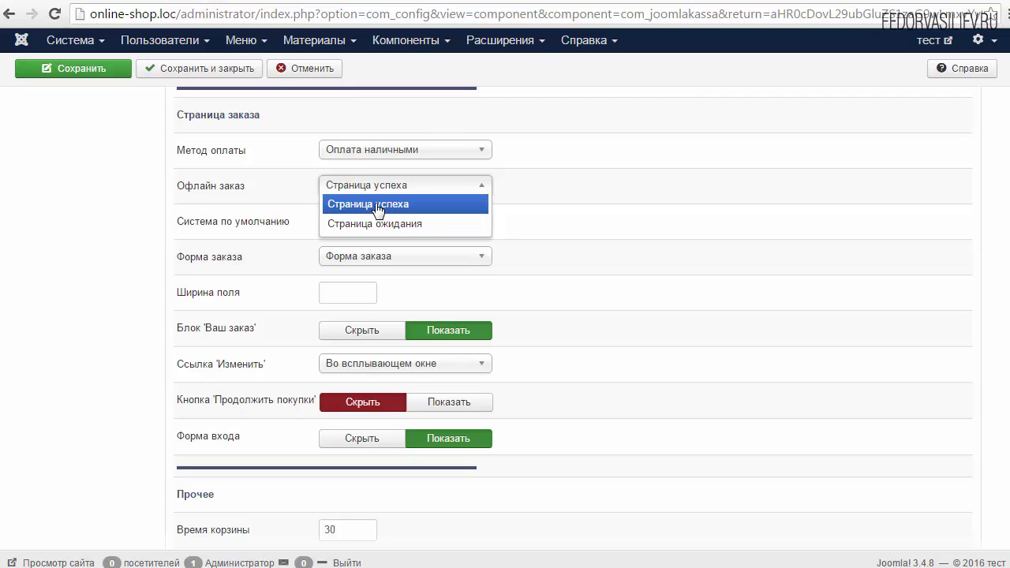
click(286, 191)
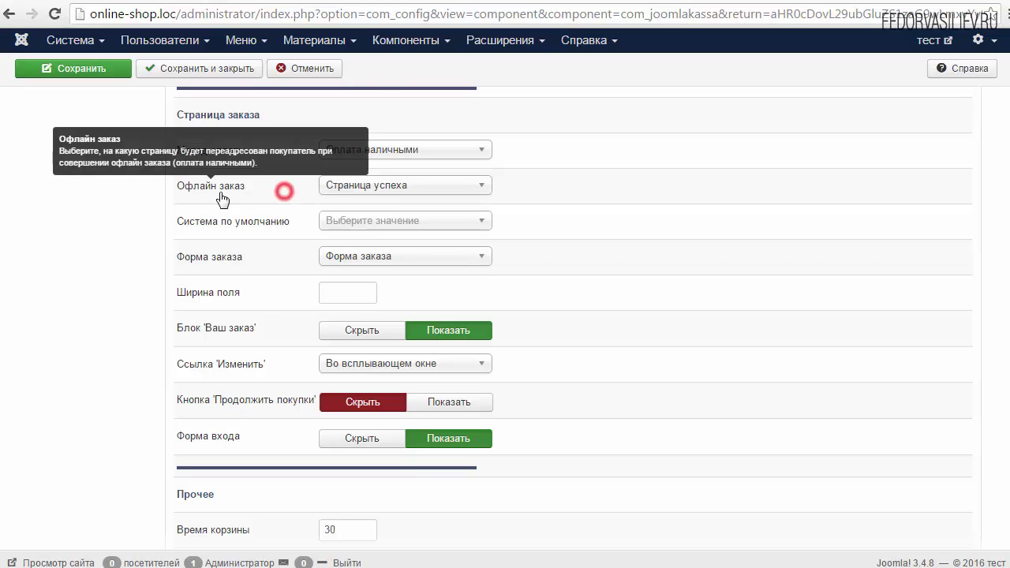
click(388, 184)
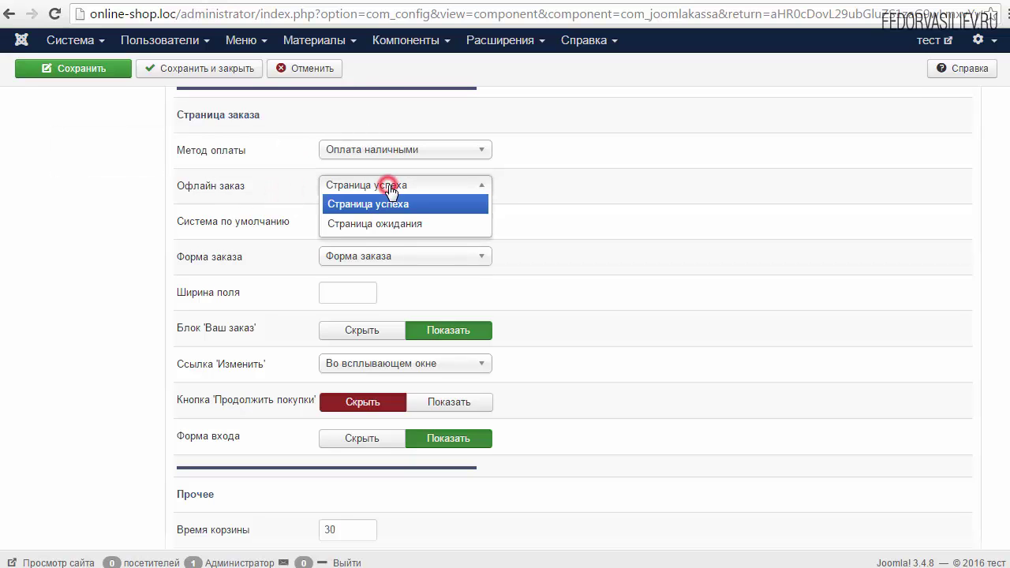
click(297, 157)
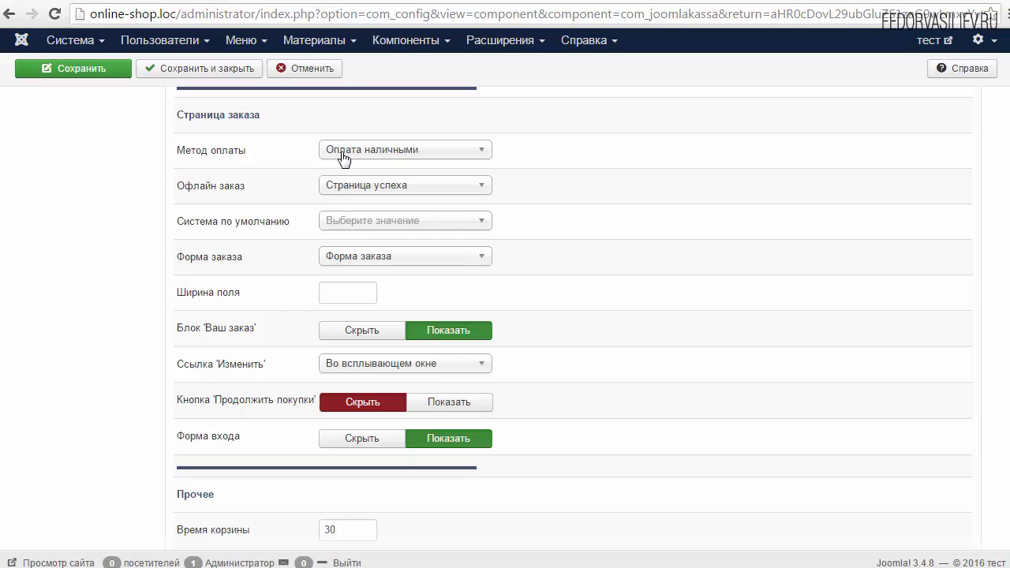
click(332, 186)
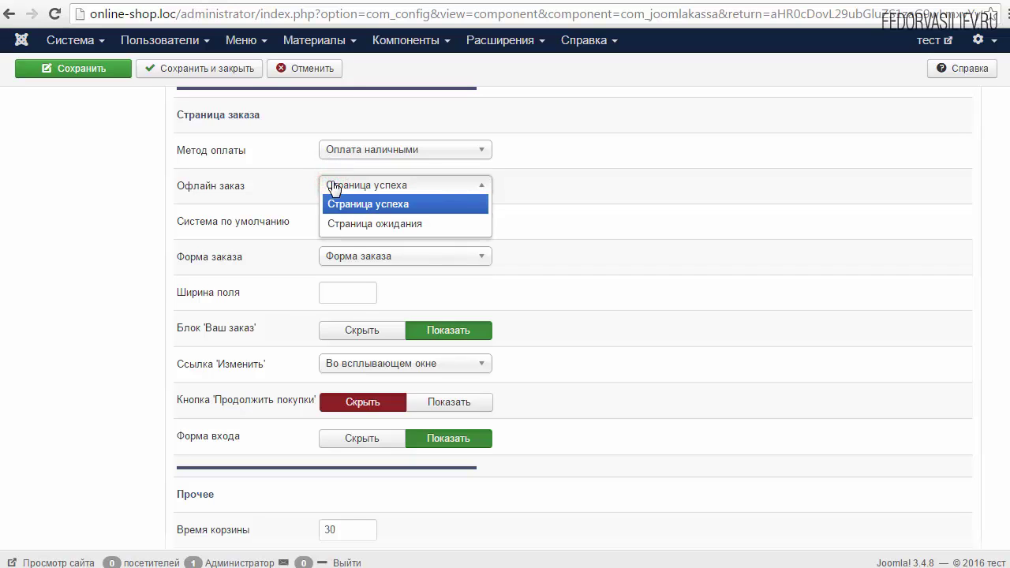
click(386, 224)
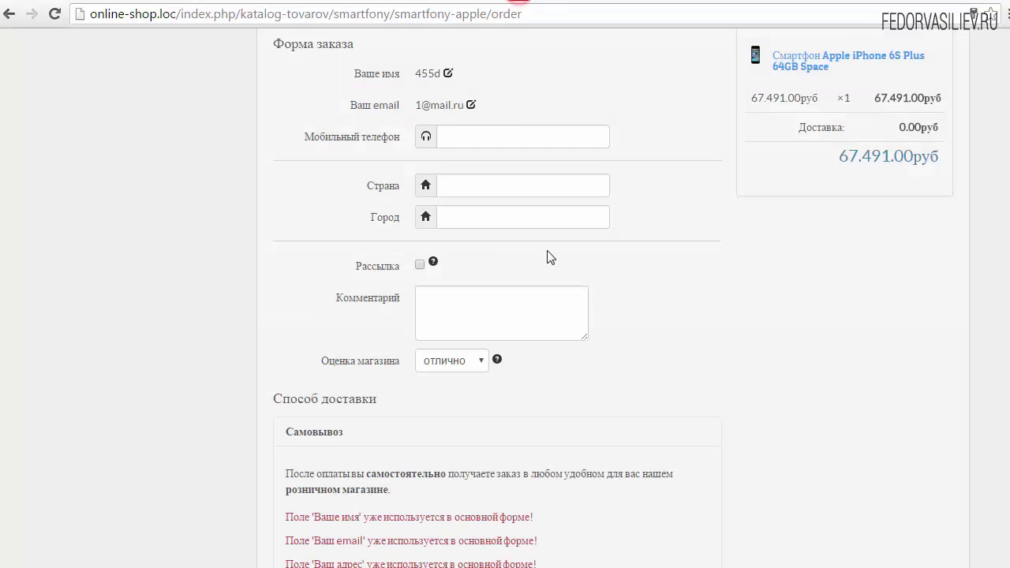
Accept the «Правила магазина» on the storefront's order form and submit the order.
scroll(563, 236, down, 2)
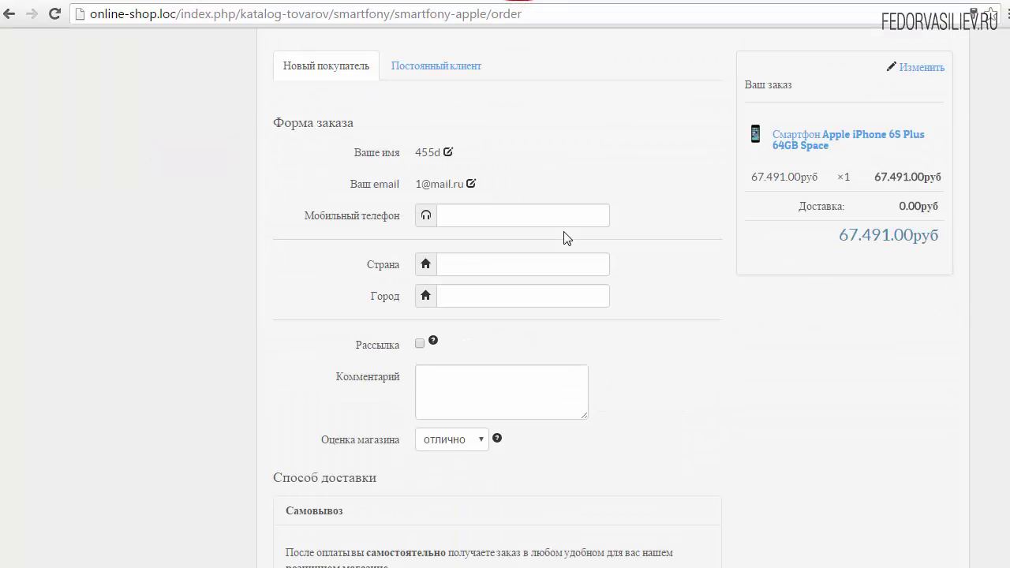
scroll(481, 261, down, 3)
click(289, 493)
click(301, 528)
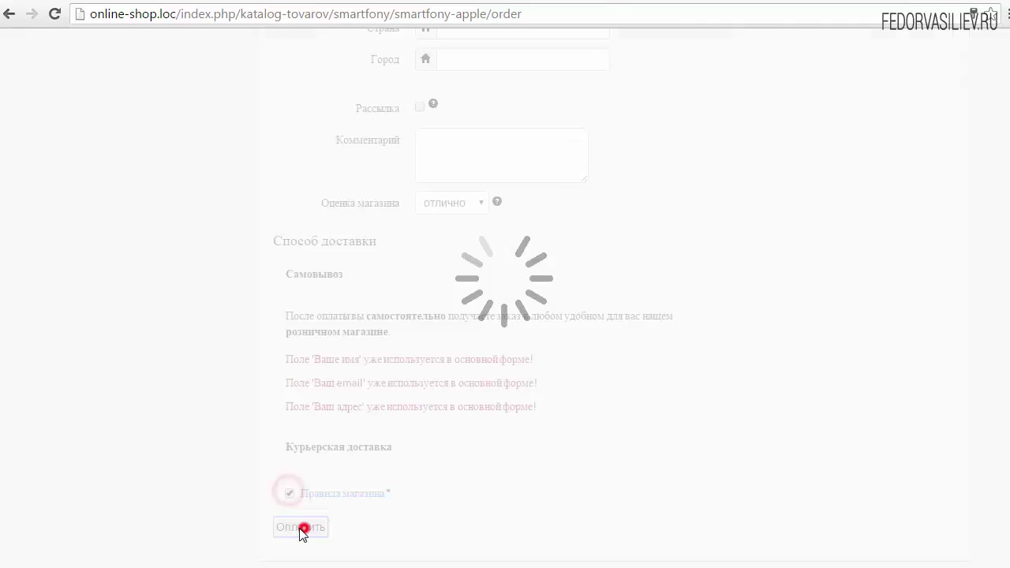
Examine the new order's result page, including the purchased product, delivery cost and order total.
scroll(545, 268, down, 1)
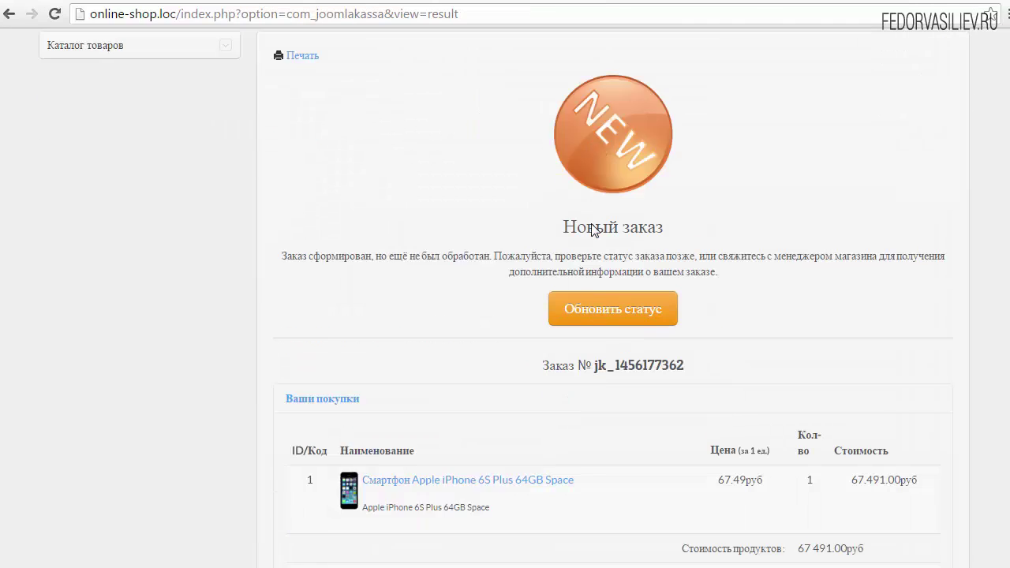
scroll(582, 223, up, 1)
scroll(592, 198, down, 3)
scroll(607, 129, up, 2)
scroll(513, 304, down, 3)
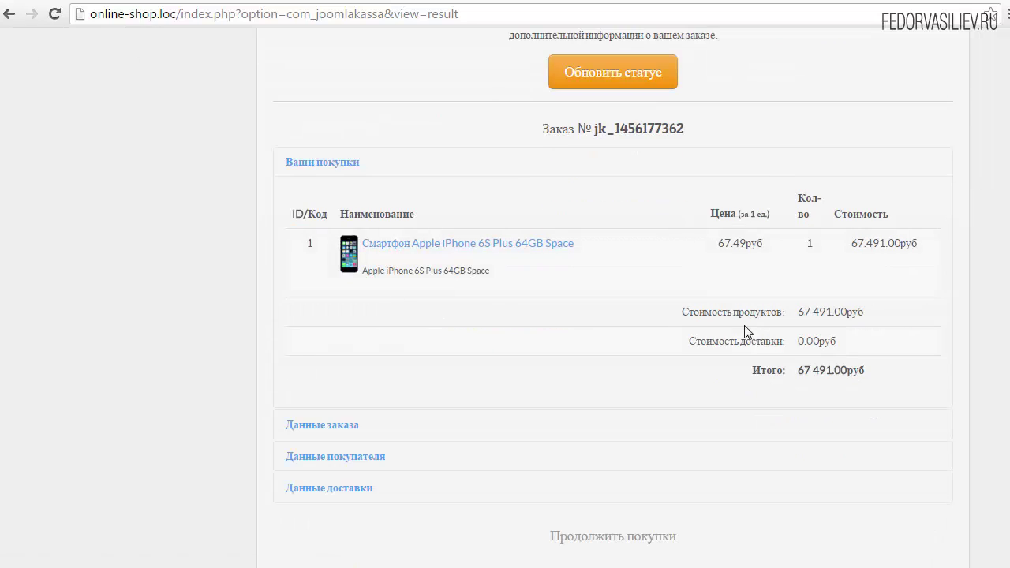
drag(686, 341, 822, 341)
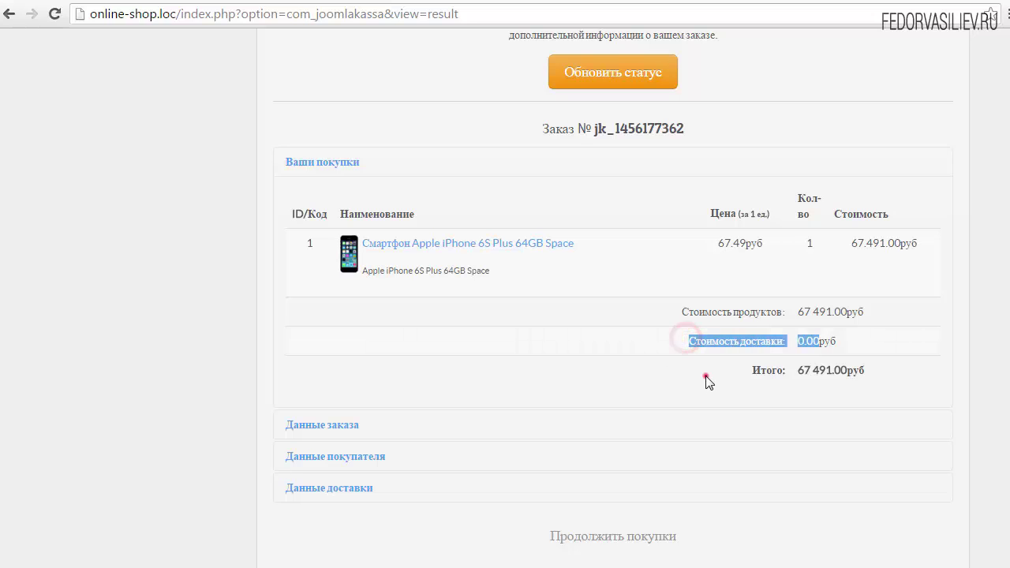
drag(705, 374, 821, 370)
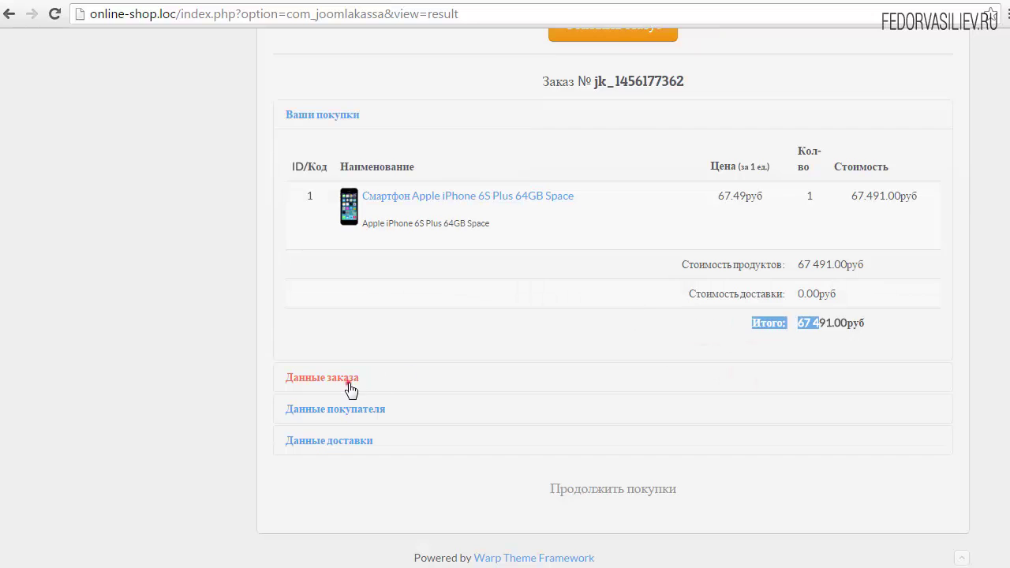
Expand and read the «Данные заказа», «Данные покупателя» and «Данные доставки» sections of the new order.
click(348, 425)
scroll(329, 326, down, 2)
scroll(391, 326, down, 1)
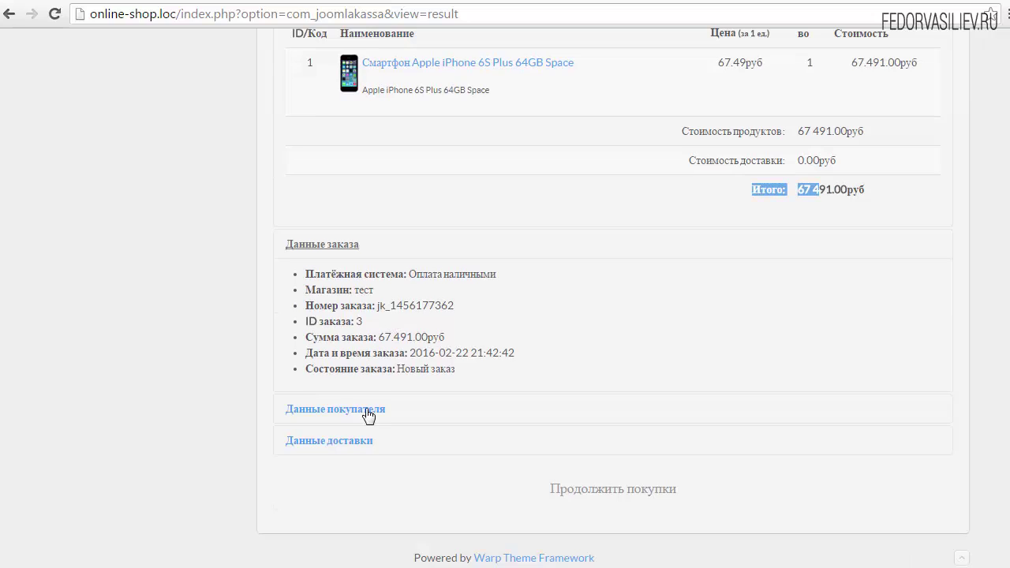
click(354, 407)
scroll(363, 320, down, 1)
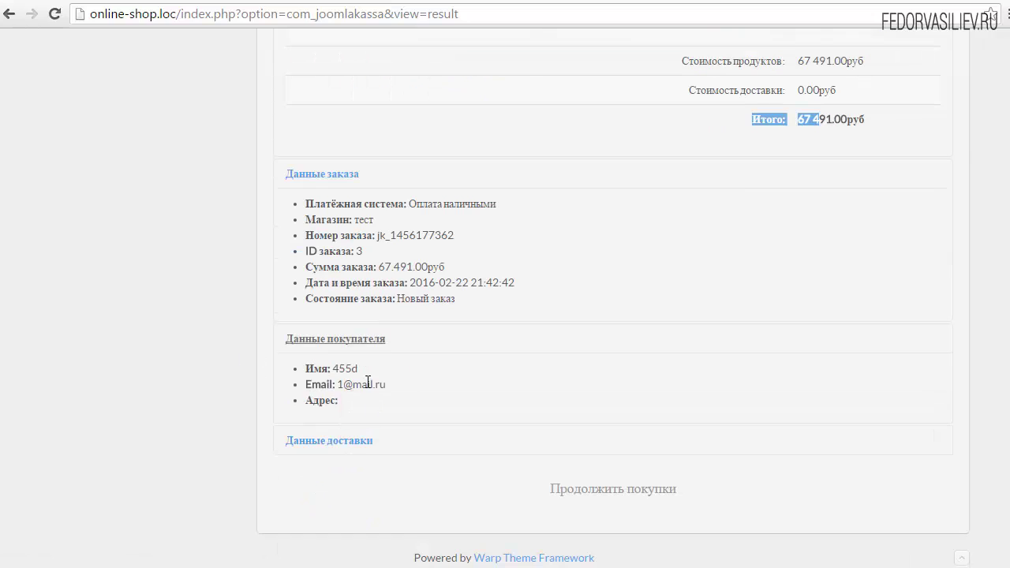
click(345, 442)
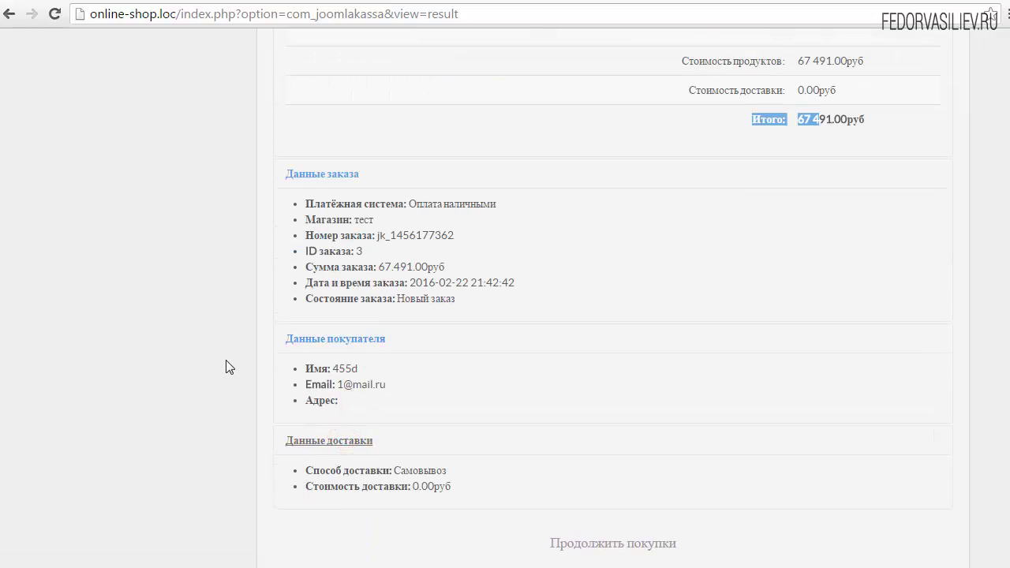
scroll(225, 365, down, 1)
scroll(226, 365, up, 10)
Refresh the status of the new order on its result page.
click(598, 401)
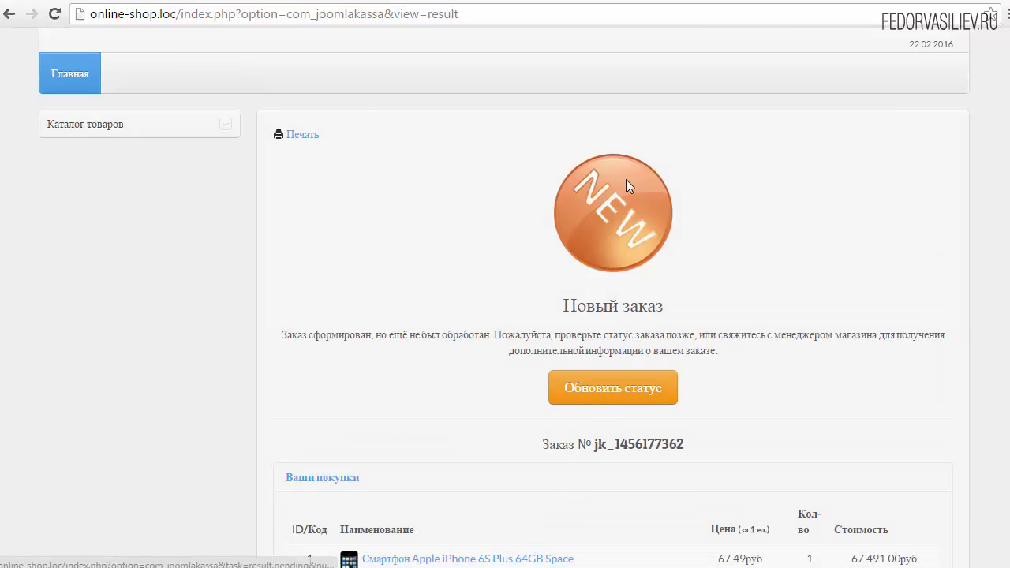
click(595, 398)
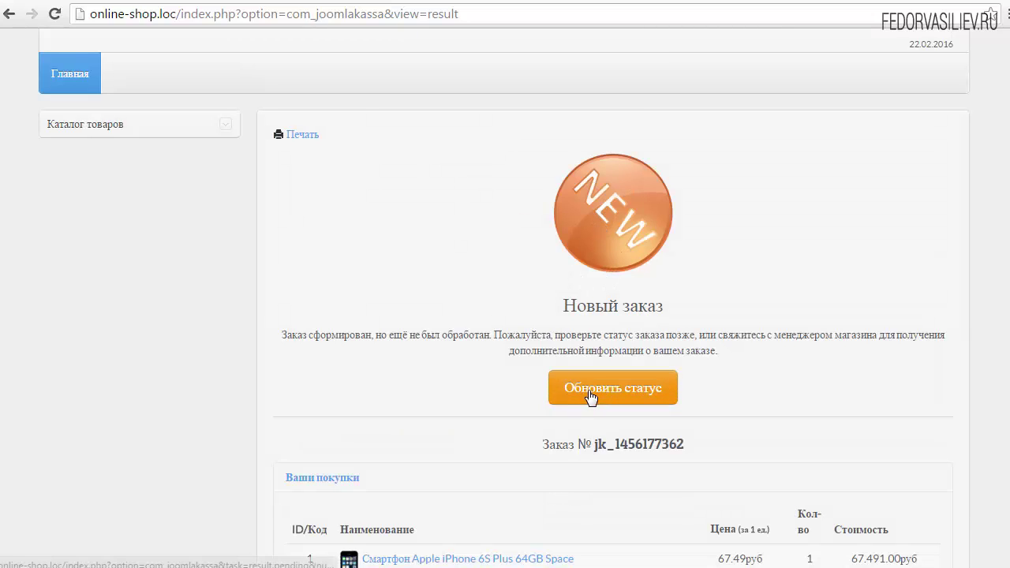
click(581, 388)
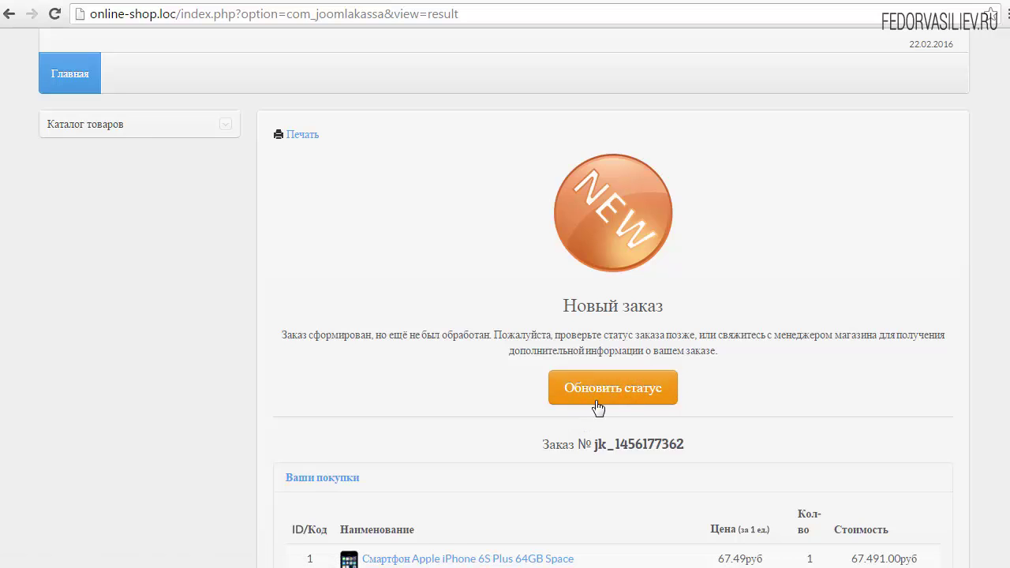
click(602, 394)
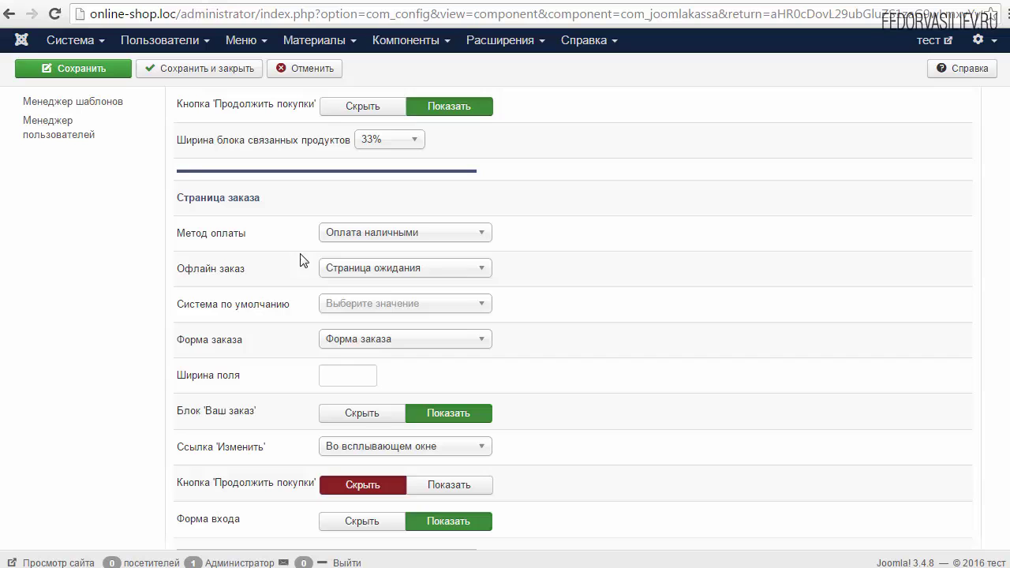
Set «Офлайн заказ» to «Страница успеха» for the order page and save the configuration.
click(355, 271)
click(369, 287)
click(103, 71)
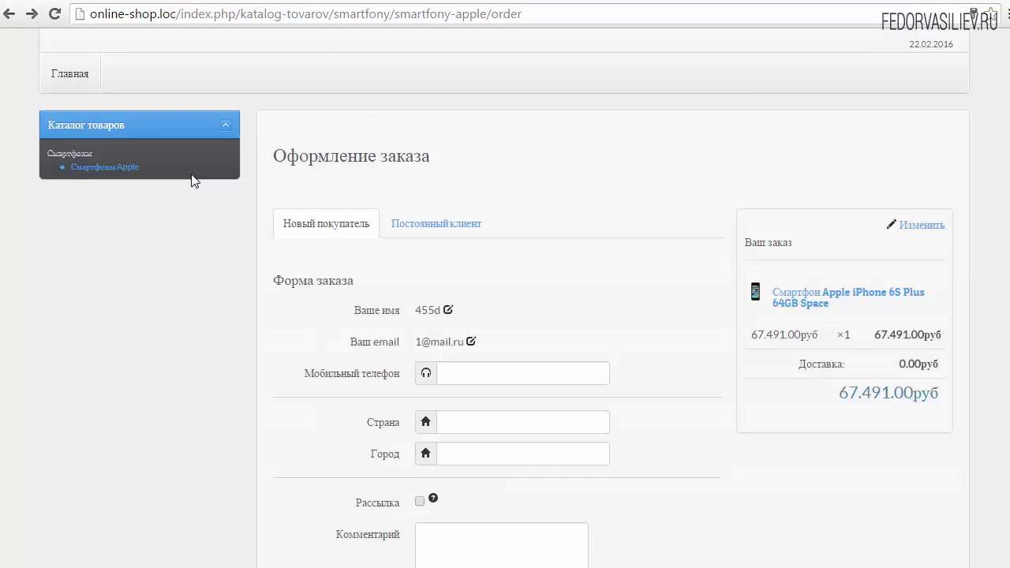
Reload the storefront's order form, accept the «Правила магазина» and submit a new order for the Apple iPhone 6S Plus.
scroll(194, 180, down, 5)
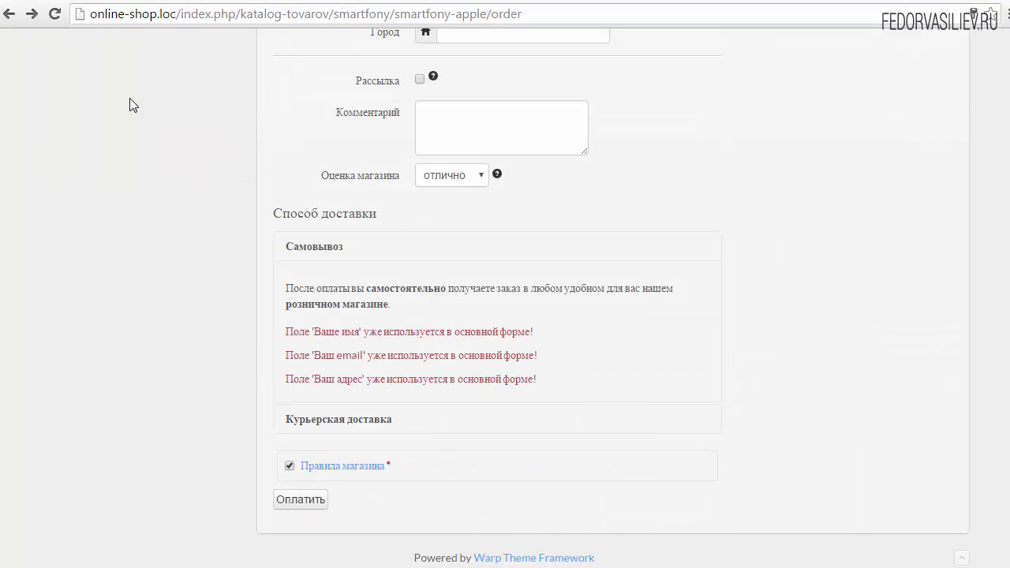
click(54, 13)
click(294, 498)
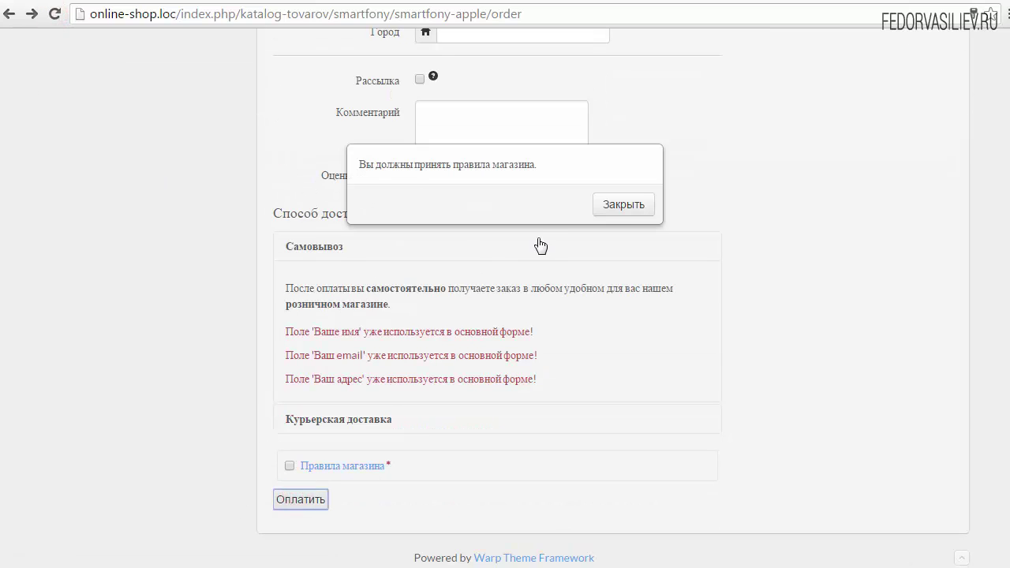
click(618, 205)
click(288, 465)
click(287, 499)
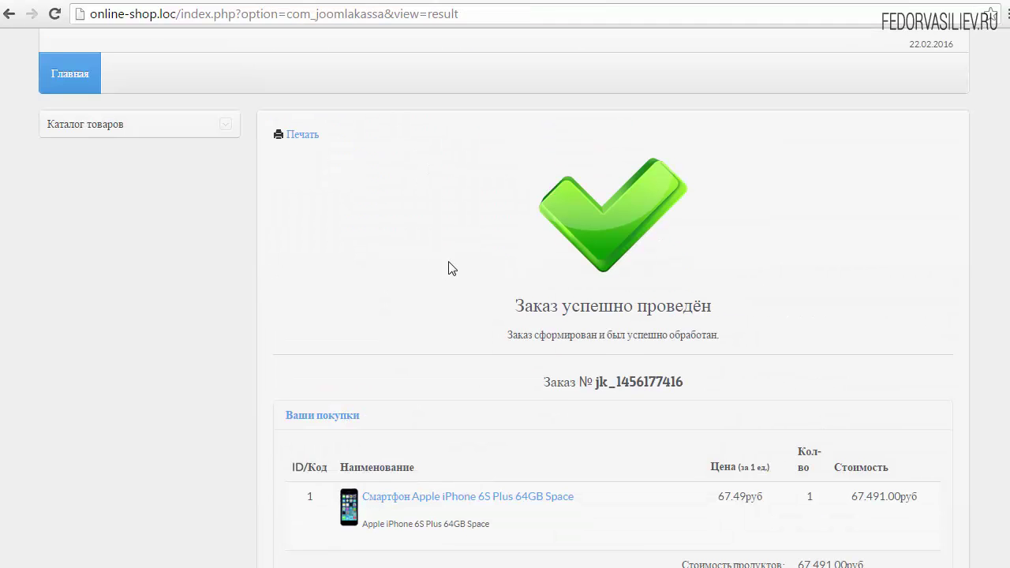
Examine the submitted order's result message and «Ваши покупки» section, and return to the order page.
drag(512, 302, 626, 334)
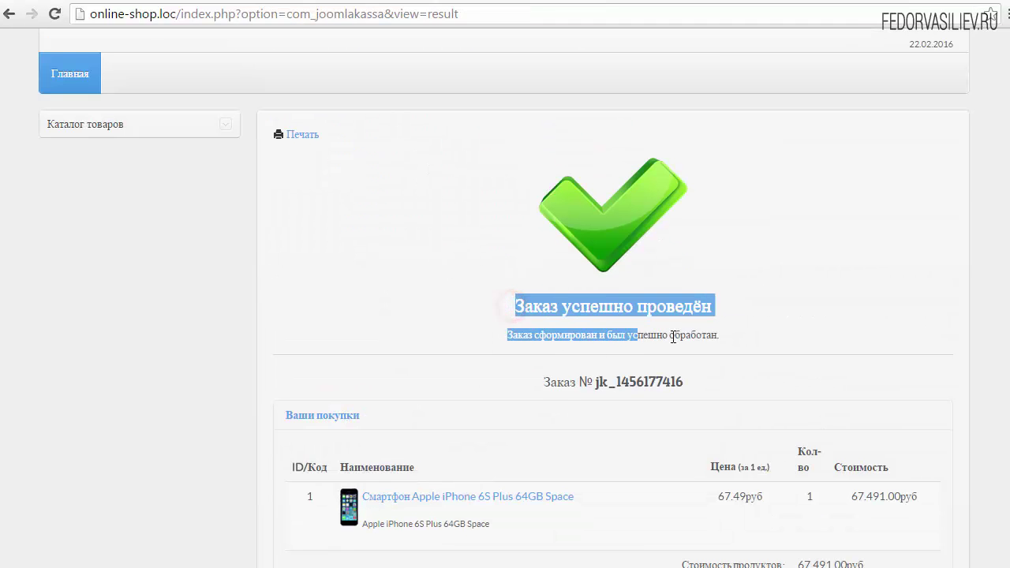
click(671, 334)
scroll(722, 320, down, 2)
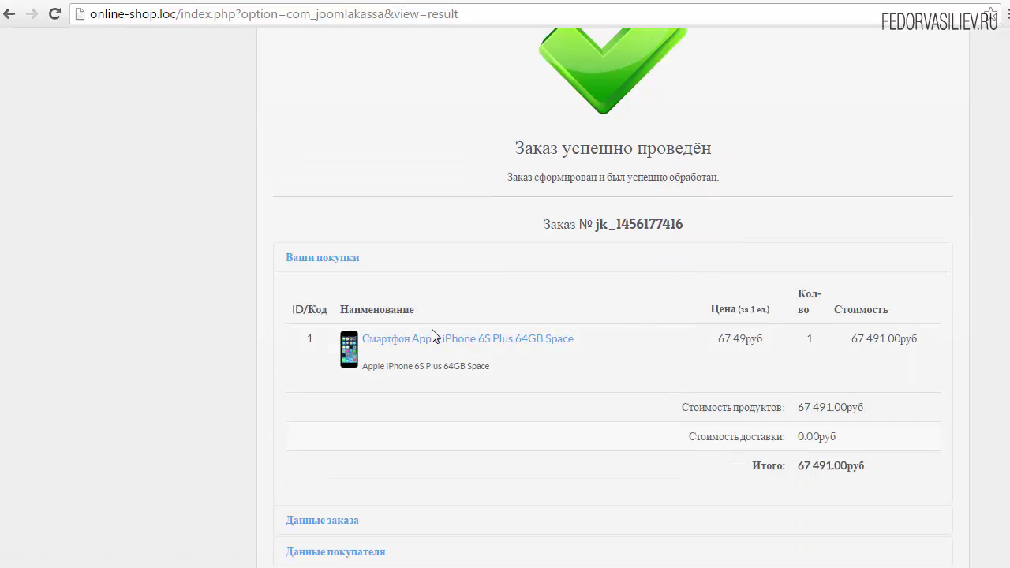
scroll(507, 347, up, 2)
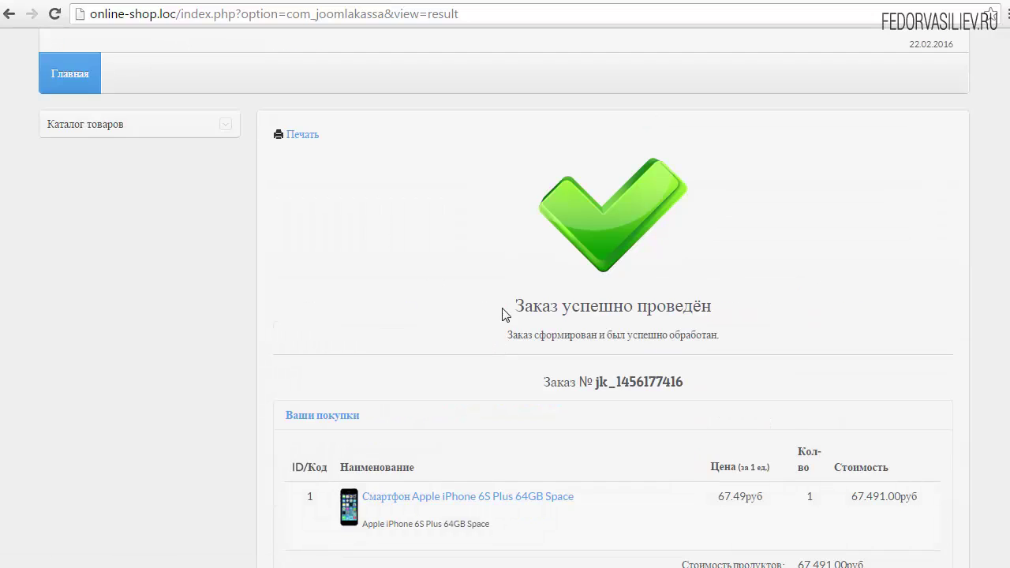
drag(503, 307, 580, 337)
click(576, 338)
scroll(473, 268, down, 3)
key(alt+Left)
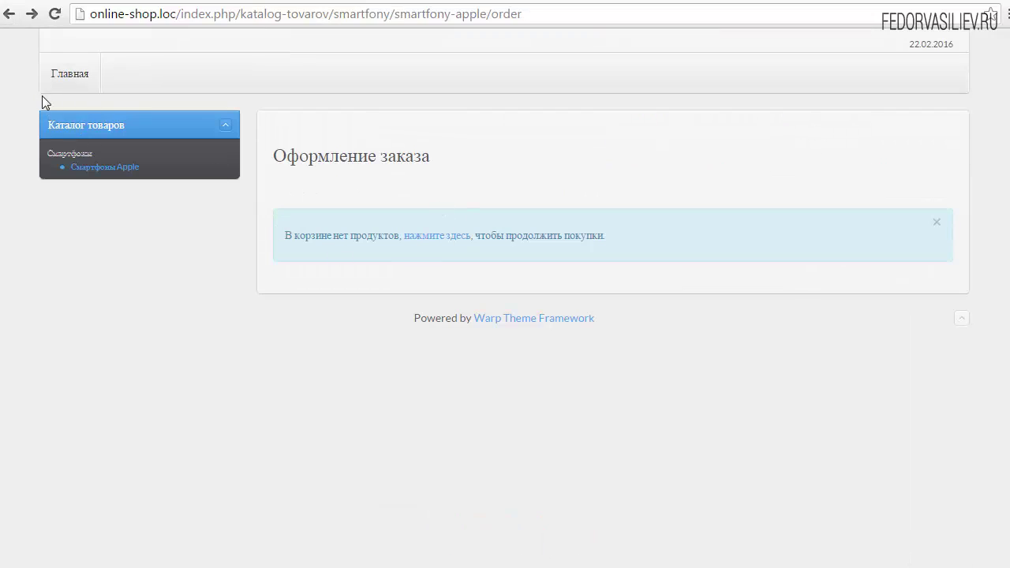
click(14, 15)
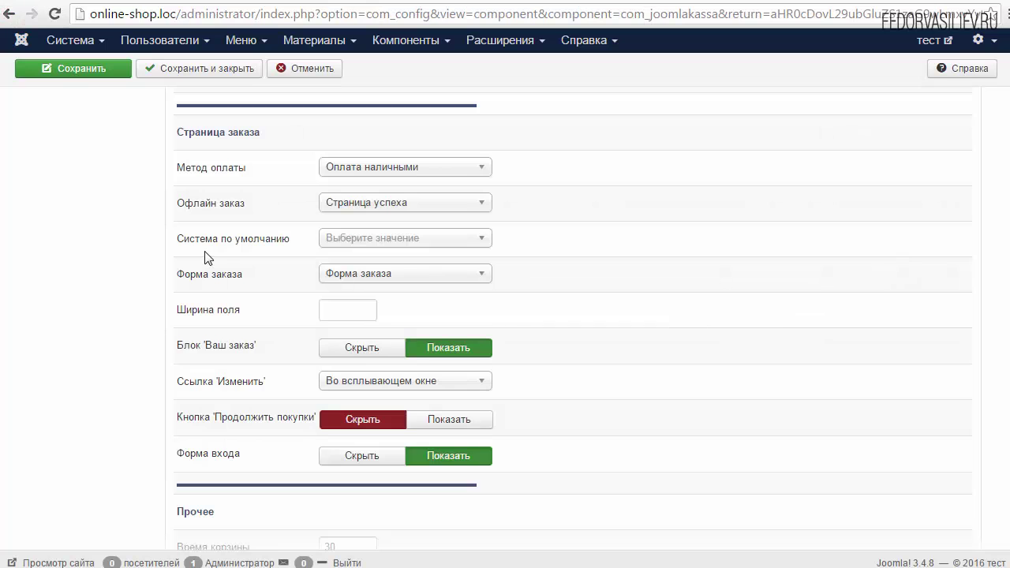
Read the «Система по умолчанию» setting's description and compare it with the payment system choice on the demomagazin.loc order form.
click(378, 238)
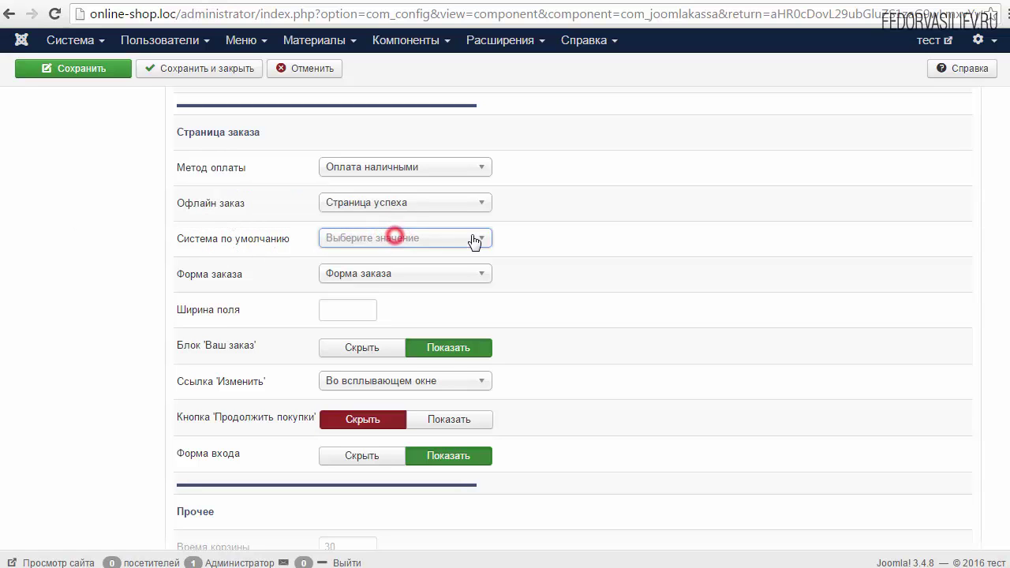
click(513, 229)
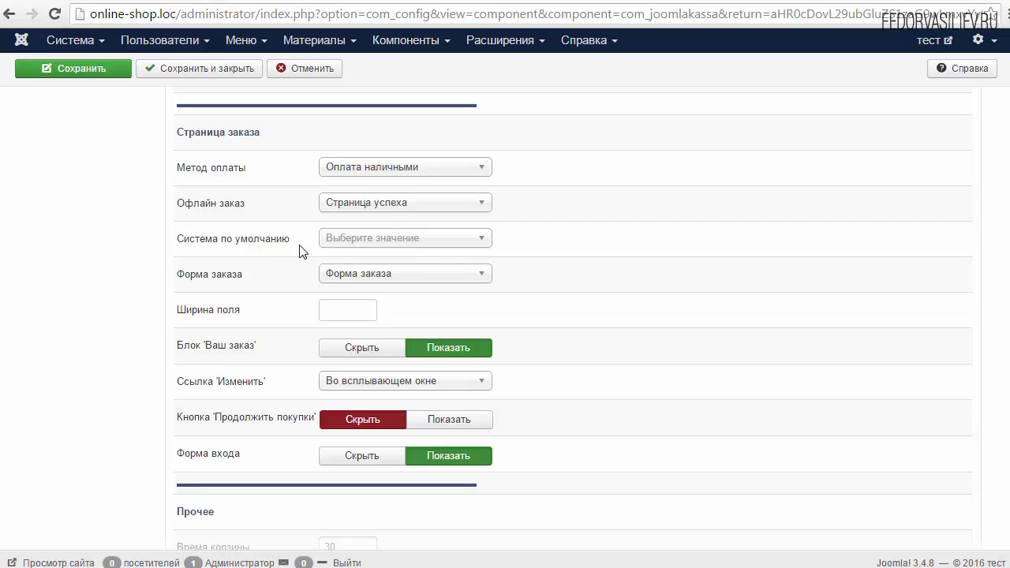
mouse_move(270, 247)
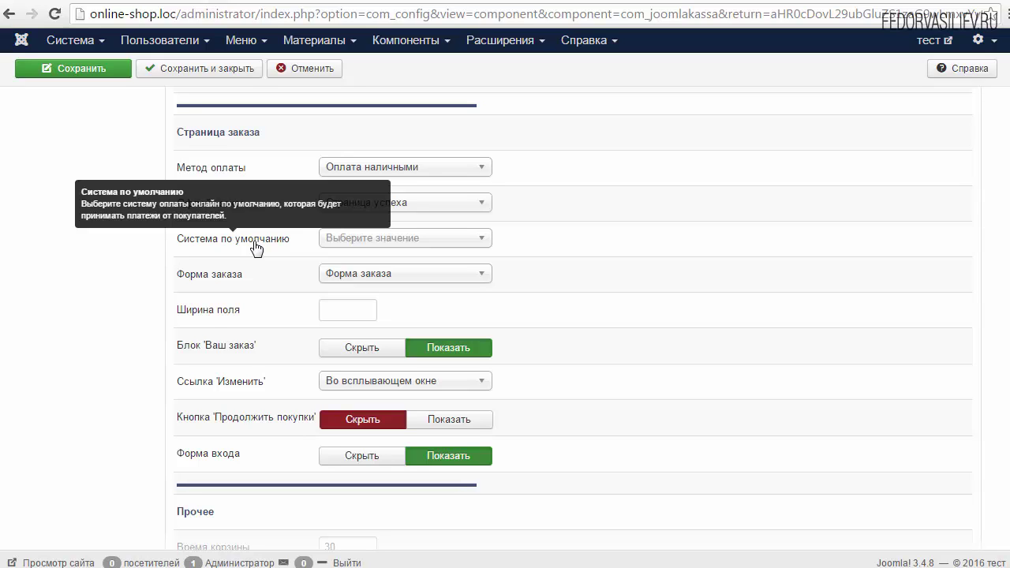
click(101, 3)
click(231, 2)
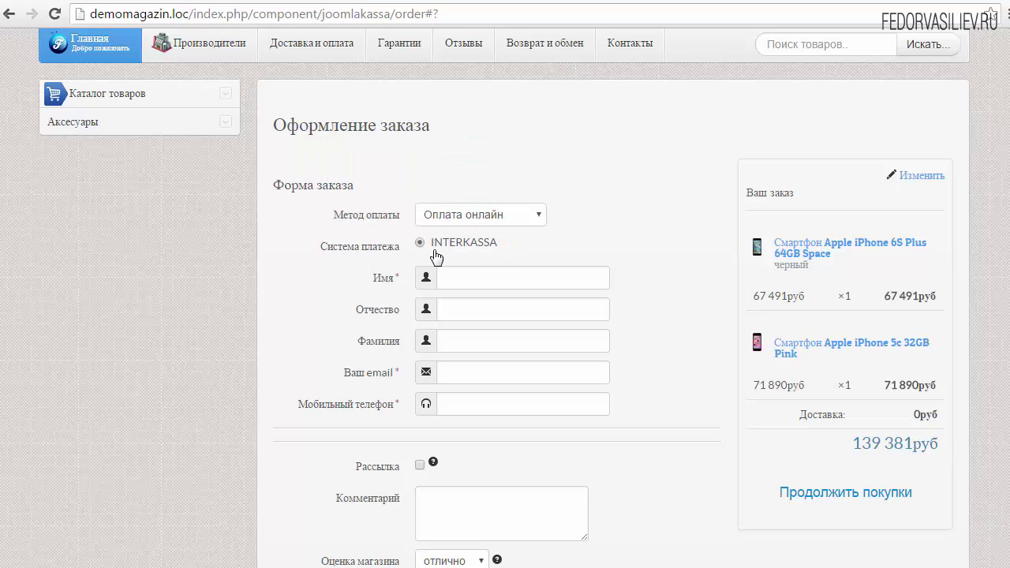
mouse_move(454, 248)
key(ctrl+Tab)
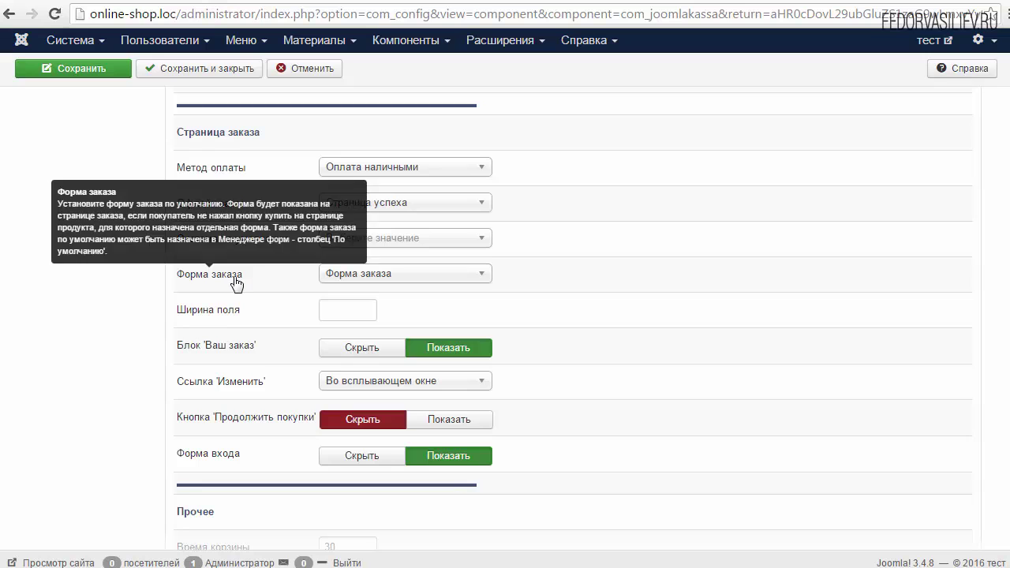
Review the forms available for the «Форма заказа» setting and keep «Форма заказа» selected.
click(357, 273)
click(359, 277)
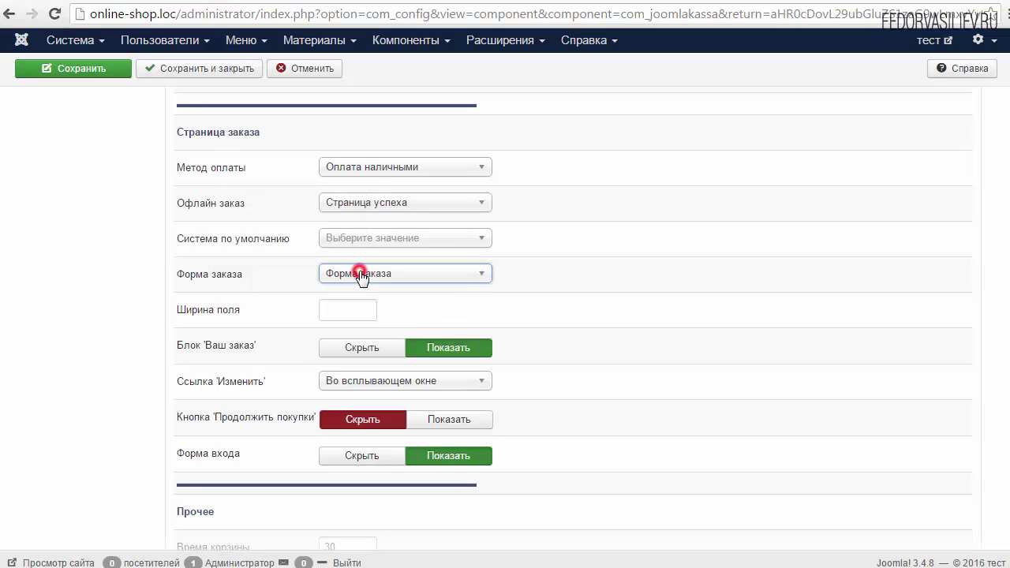
click(360, 276)
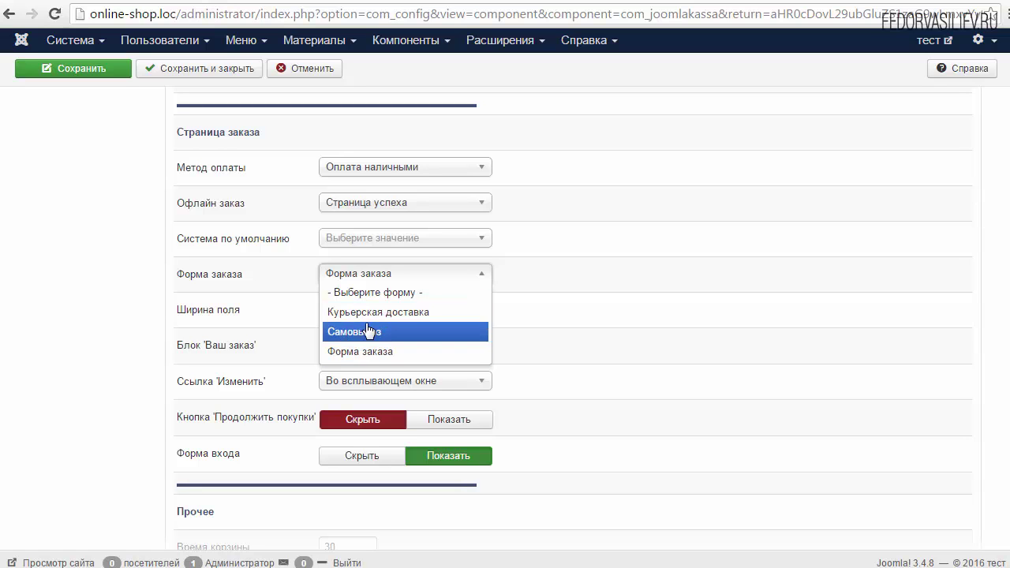
click(264, 281)
click(351, 273)
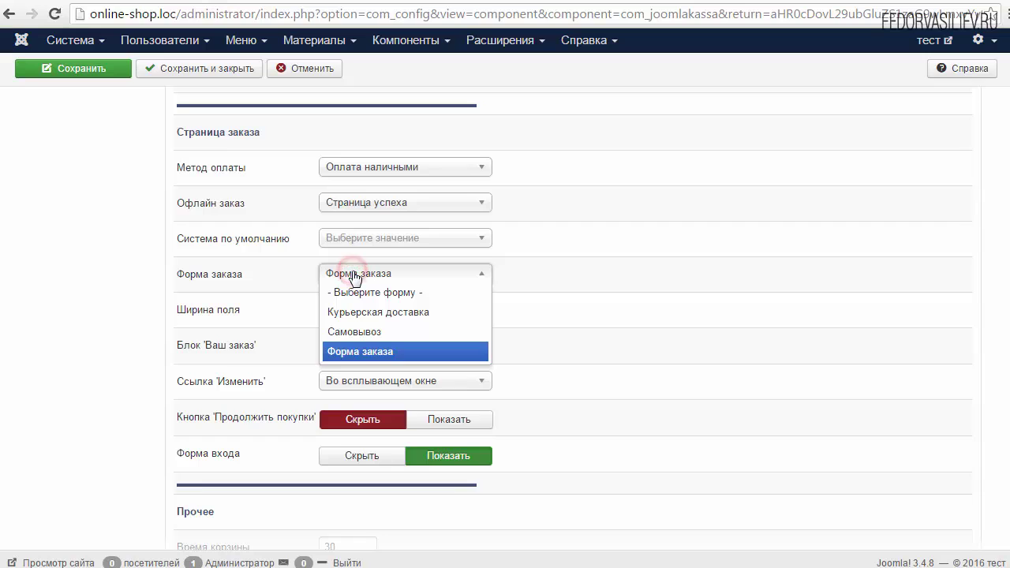
click(365, 359)
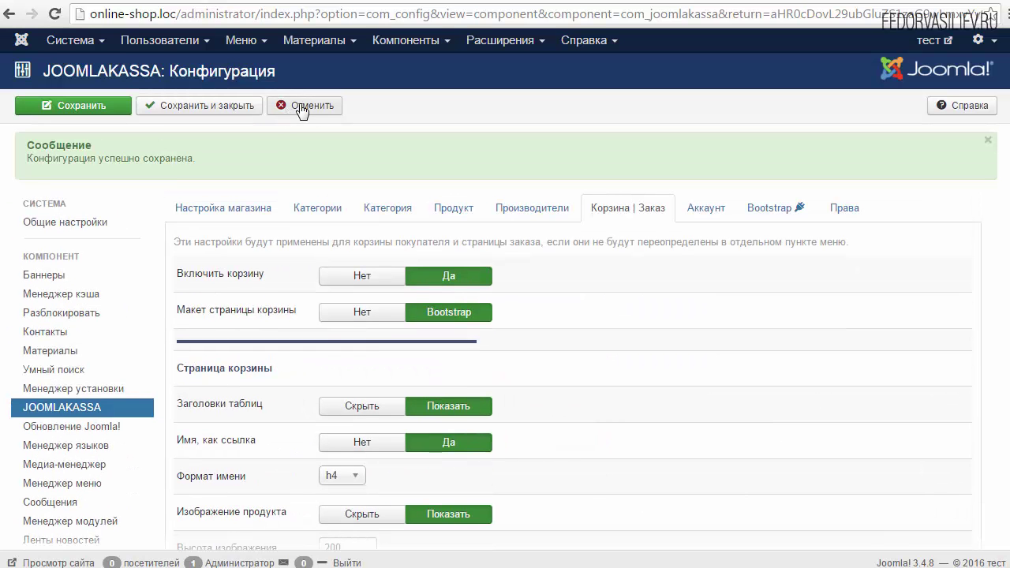
Close the configuration and open the «Детали» section of the product «Смартфон Apple iPhone 5c 32GB Pink».
click(300, 105)
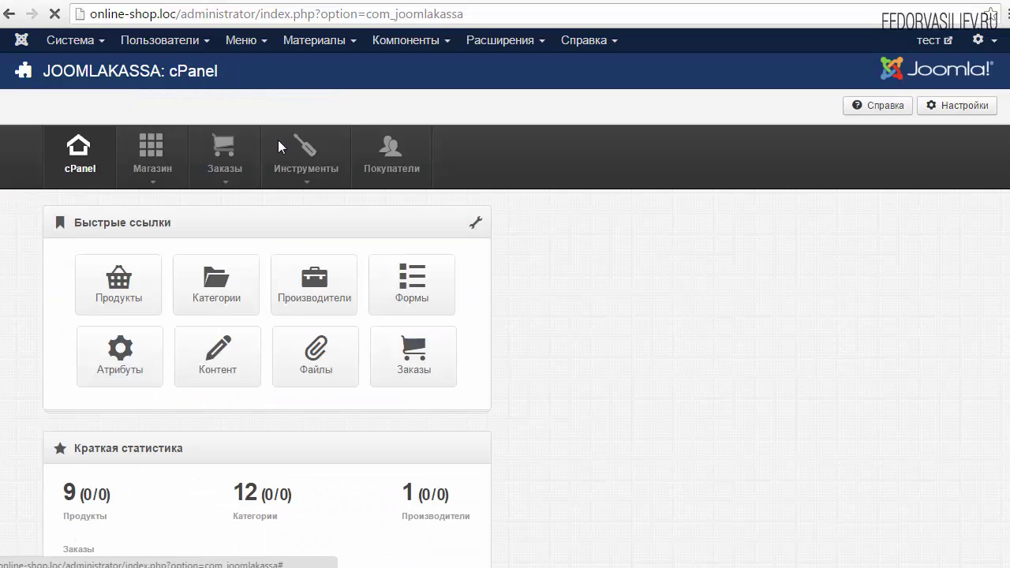
click(136, 296)
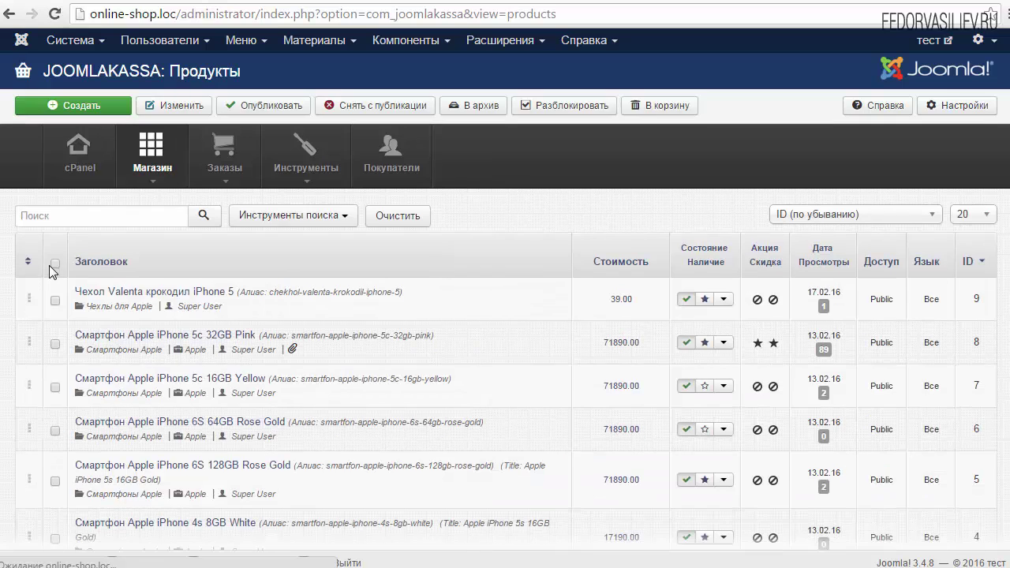
click(133, 336)
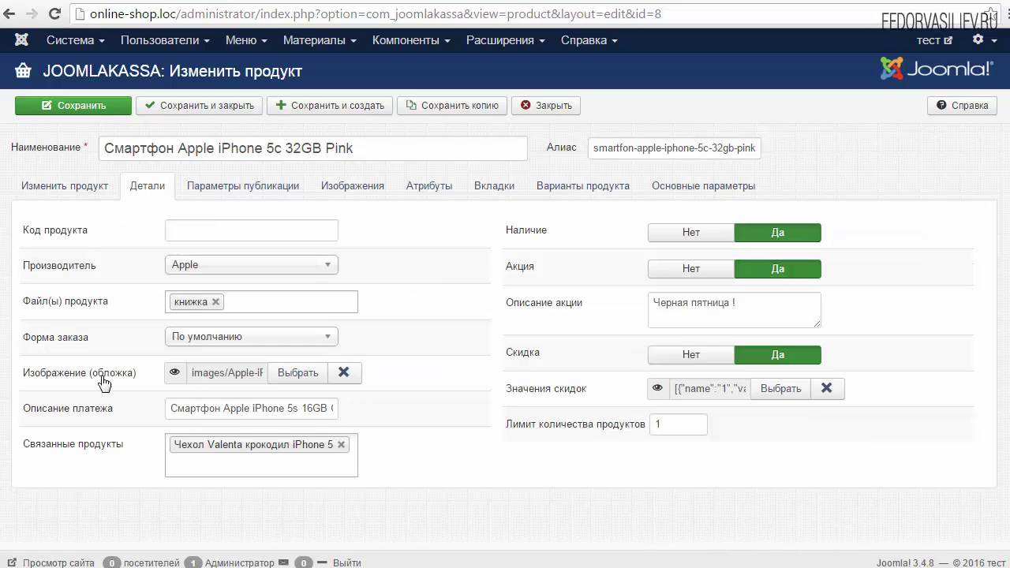
click(153, 182)
mouse_move(82, 363)
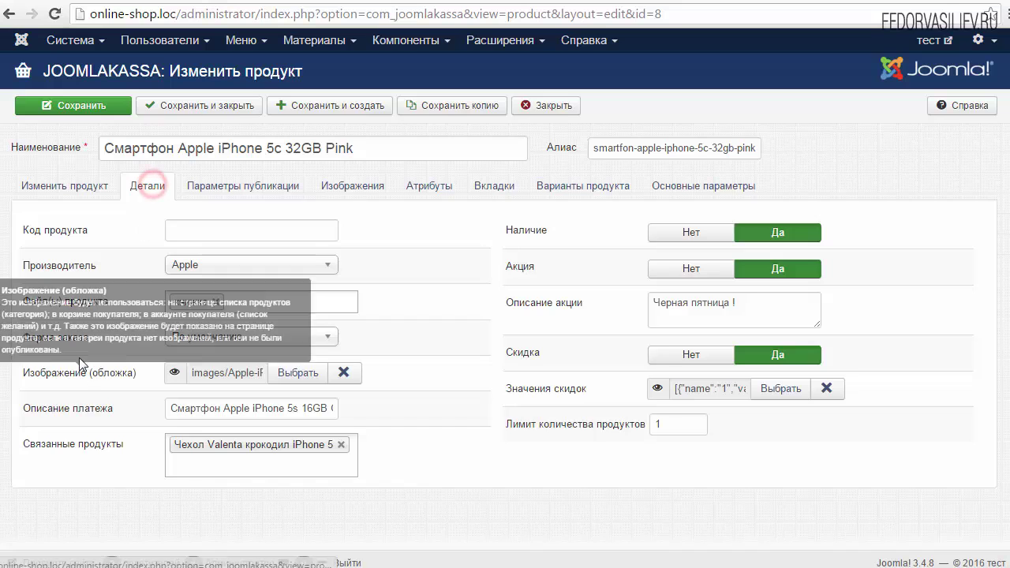
Examine the choices of the product's own «Форма заказа» setting without changing it.
click(191, 338)
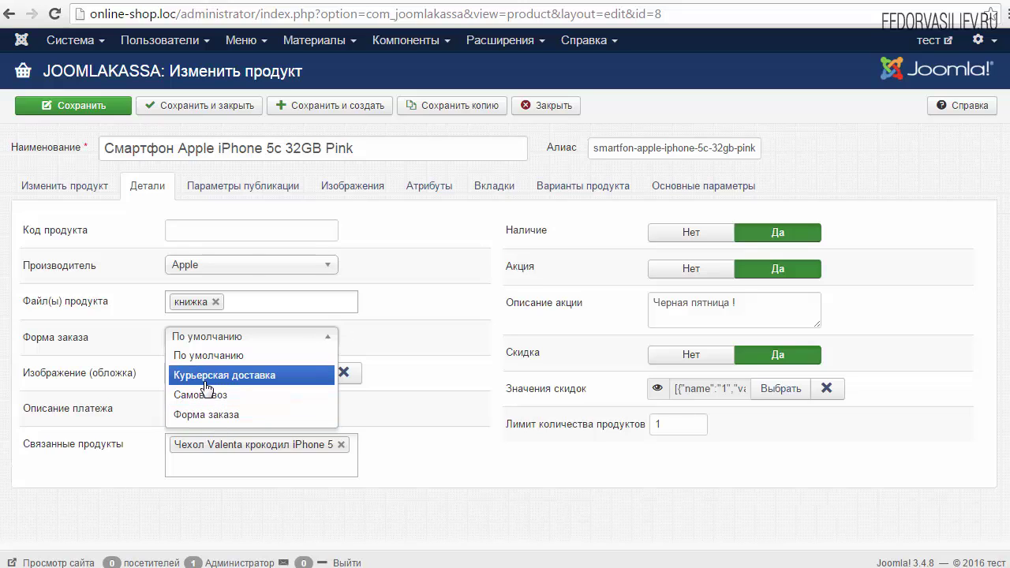
click(420, 337)
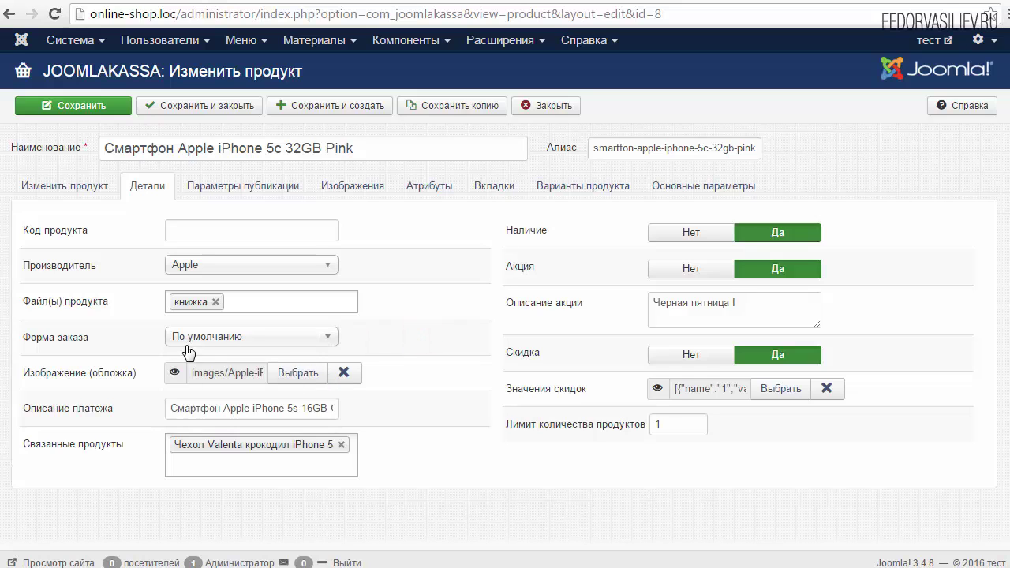
click(227, 336)
click(230, 338)
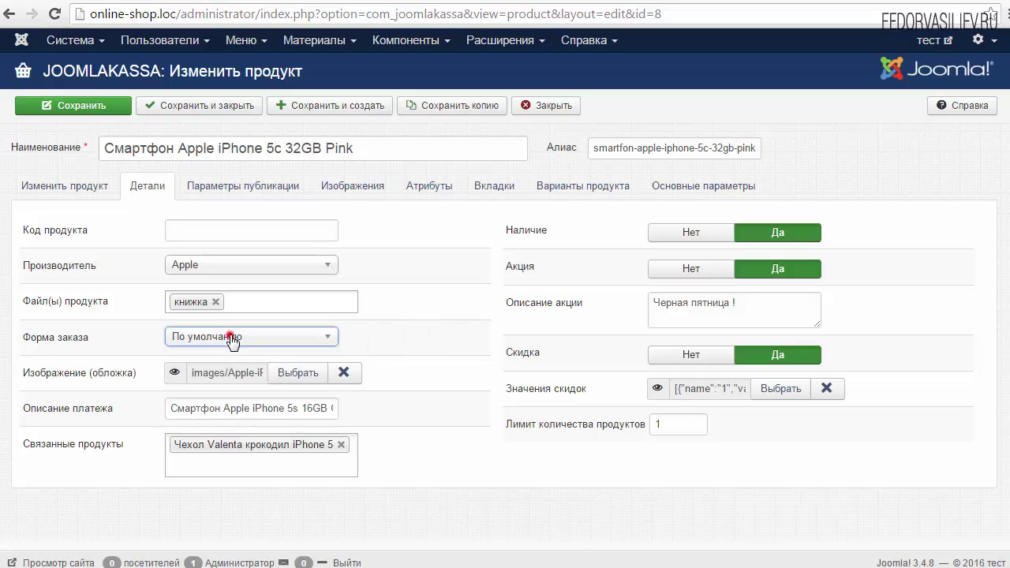
click(220, 340)
click(217, 341)
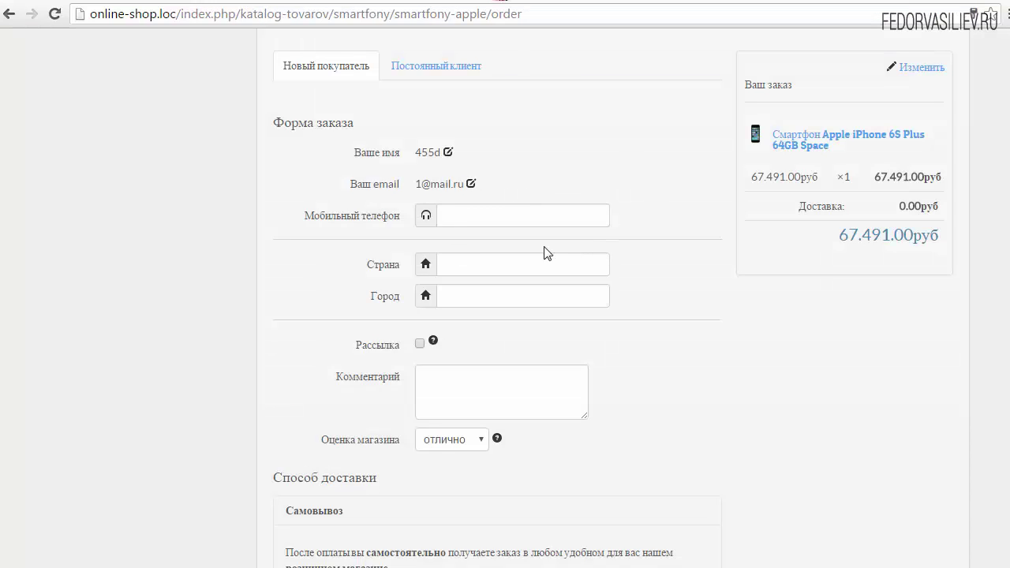
Check the width of the phone, country, city and comment fields on the storefront's order form.
click(505, 216)
click(449, 261)
click(466, 298)
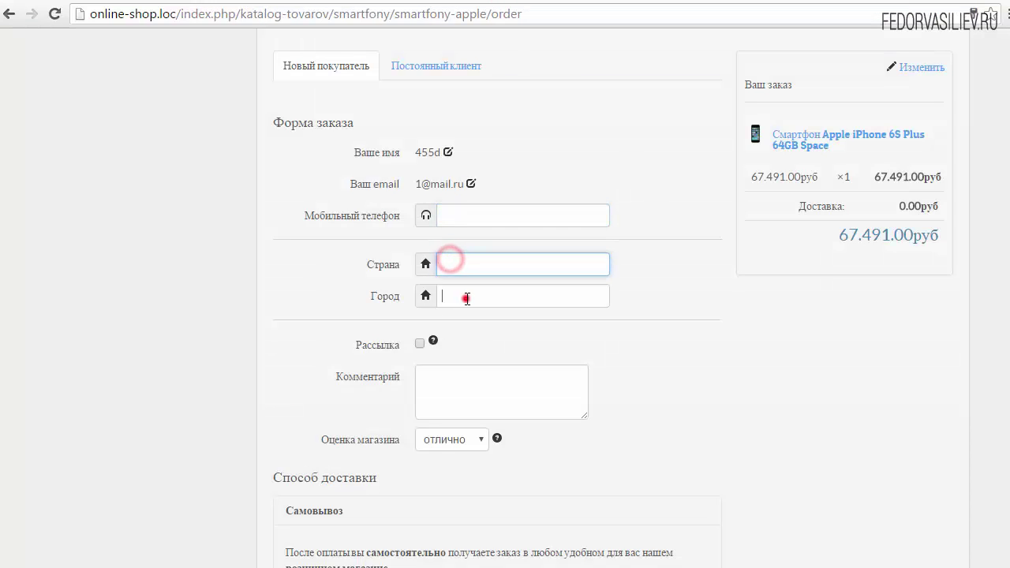
click(473, 398)
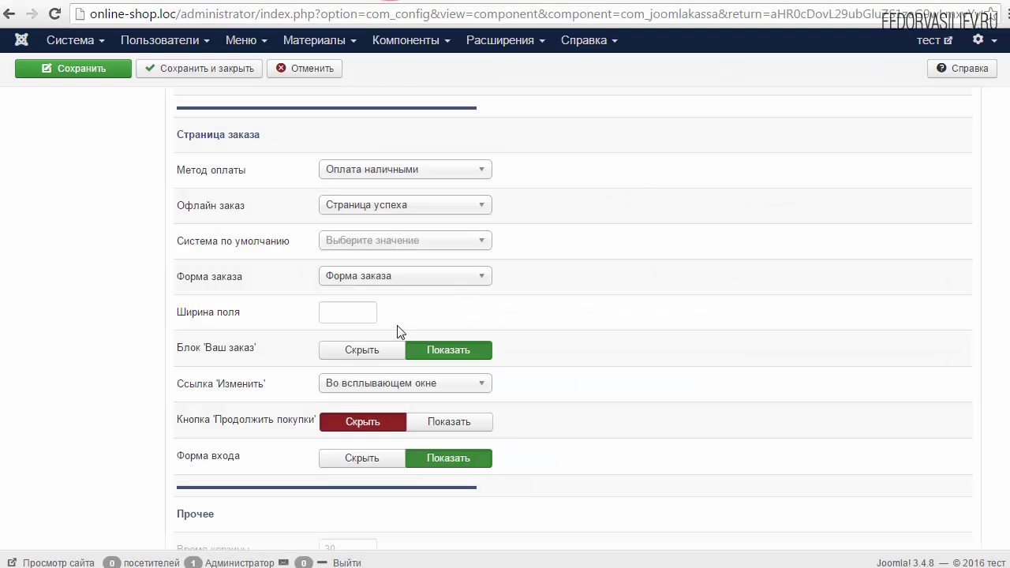
Set the order page's «Ширина поля» to 300, save, and check the field widths on the reloaded storefront order form.
click(362, 311)
text(300)
click(82, 69)
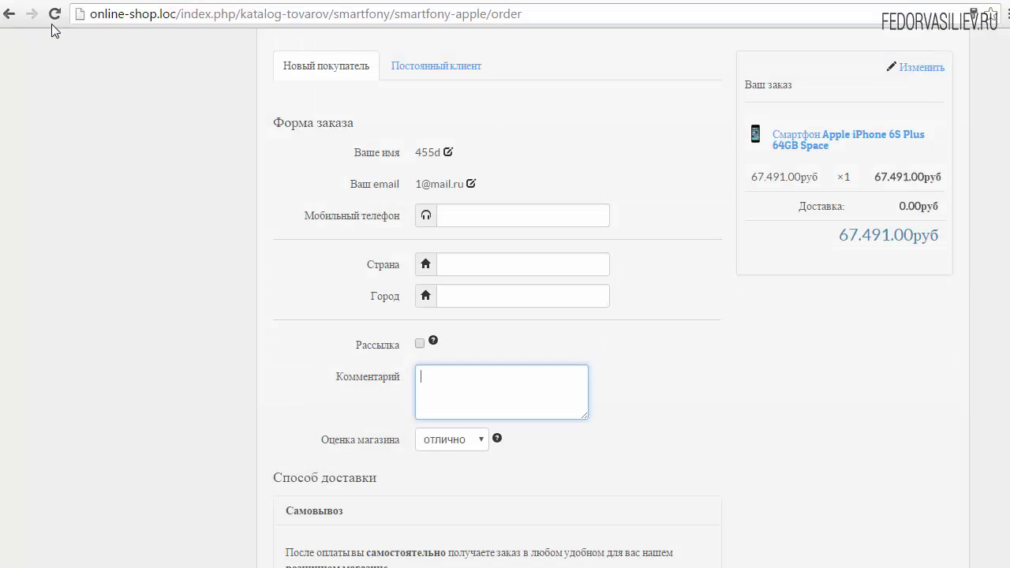
click(53, 22)
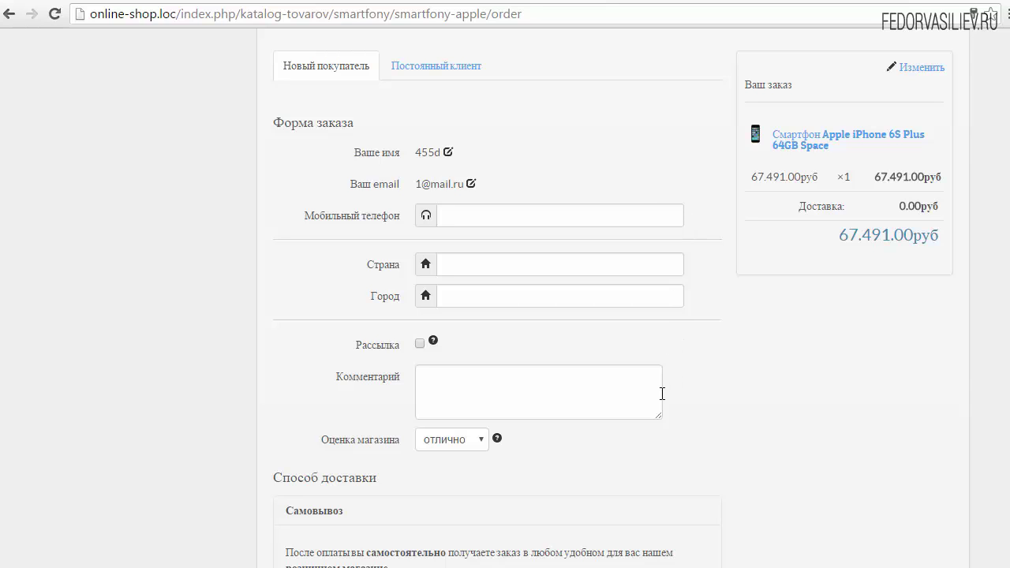
scroll(692, 317, up, 2)
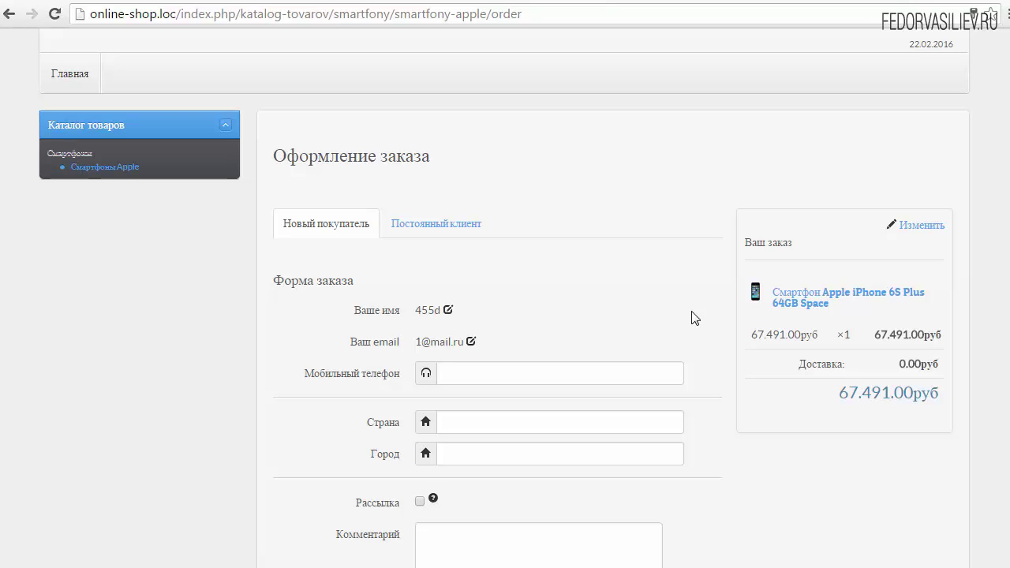
click(512, 369)
Clear the «Высота изображения» value in the cart page settings.
scroll(597, 371, down, 2)
double_click(349, 232)
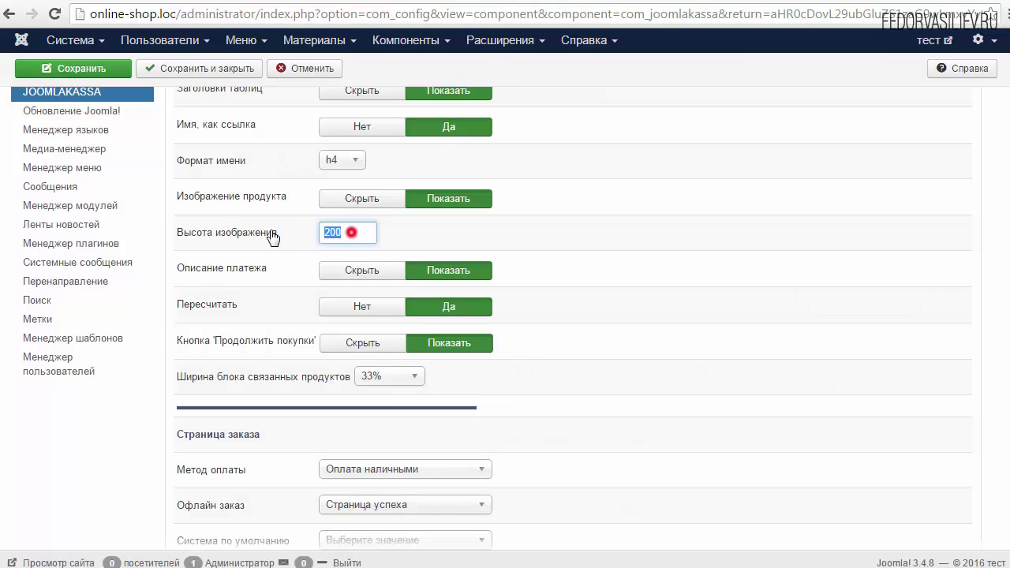
mouse_move(272, 237)
key(BackSpace)
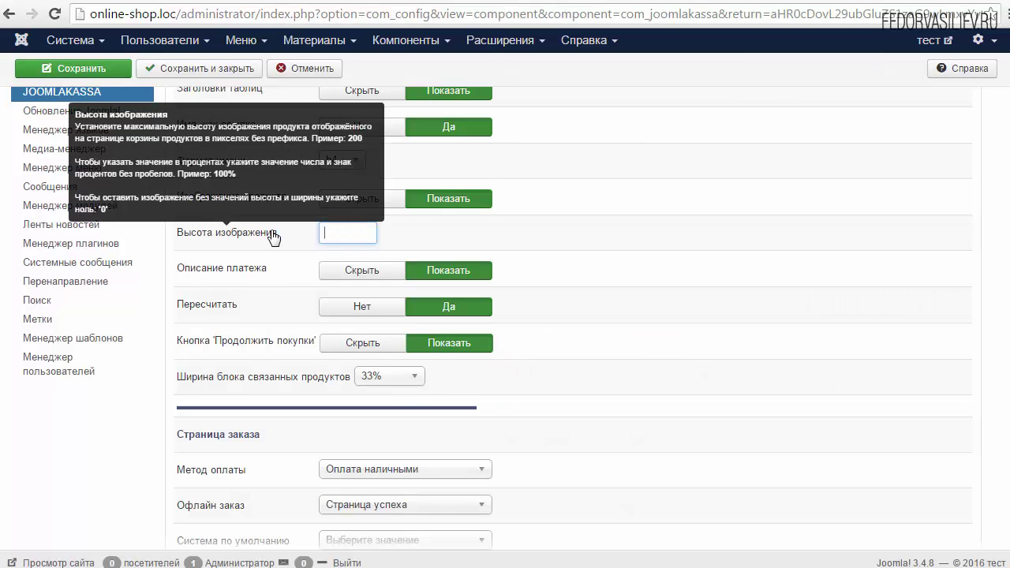
Hide the «Ваш заказ» block on the order page and save the configuration.
scroll(637, 410, down, 4)
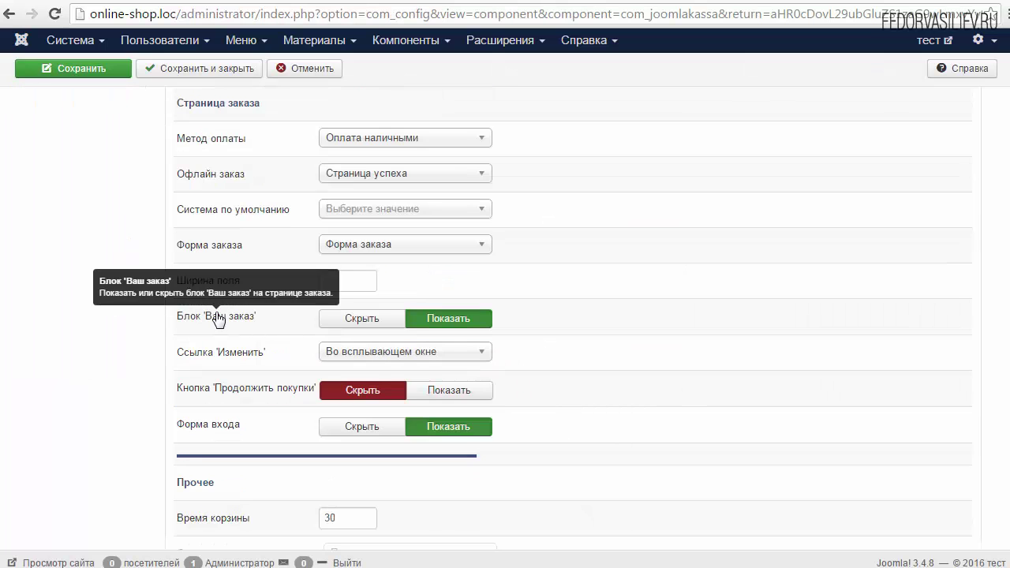
click(367, 322)
click(101, 69)
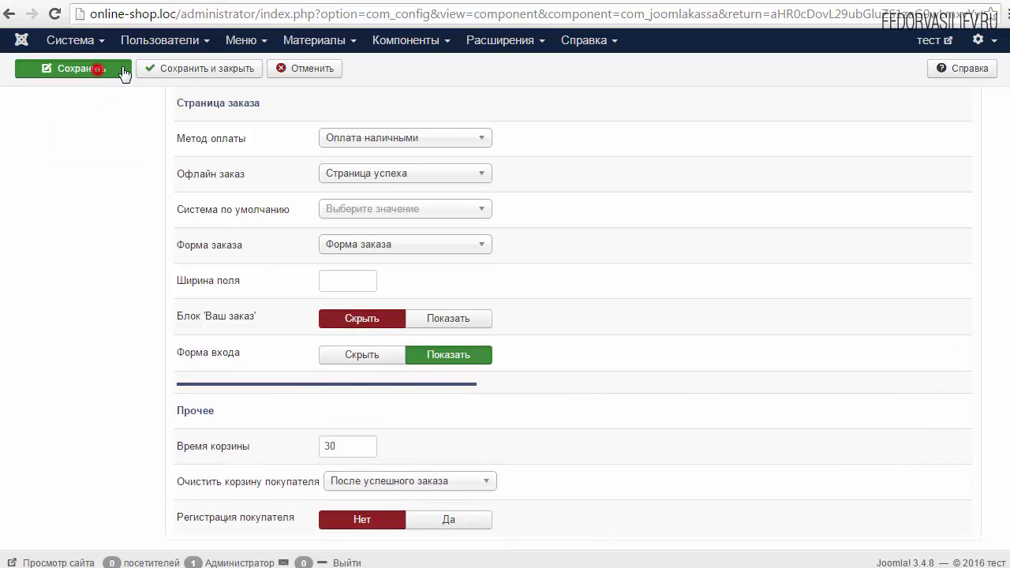
Reload the storefront order page and check its layout with the «Ваш заказ» block hidden.
key(ctrl+Tab)
click(53, 16)
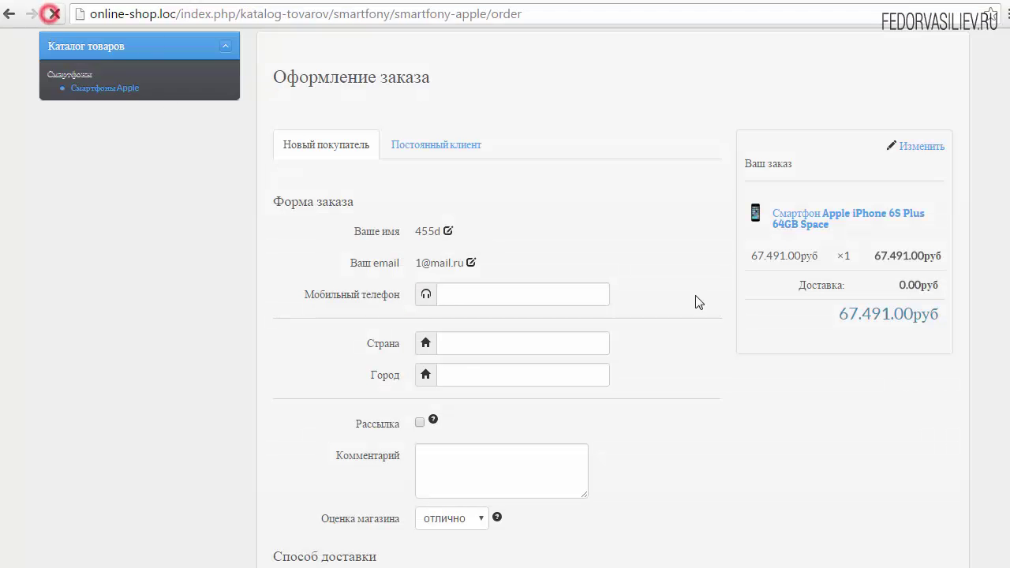
scroll(846, 260, up, 1)
scroll(847, 258, down, 5)
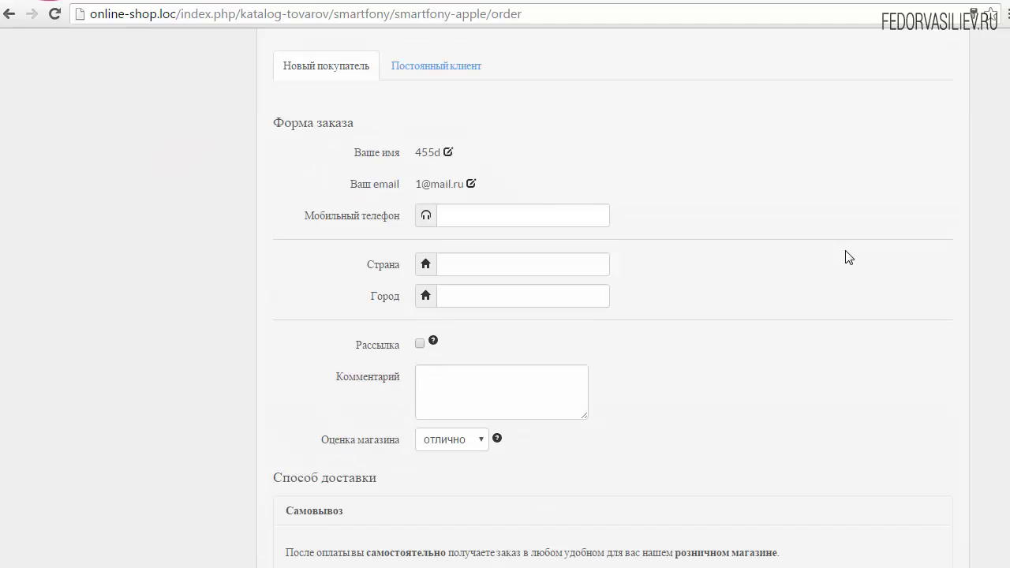
scroll(850, 260, up, 3)
Set the order page's «Ваш заказ» block back to «Показать» and save the JoomlaKassa configuration.
key(ctrl+Tab)
scroll(293, 455, down, 8)
click(470, 386)
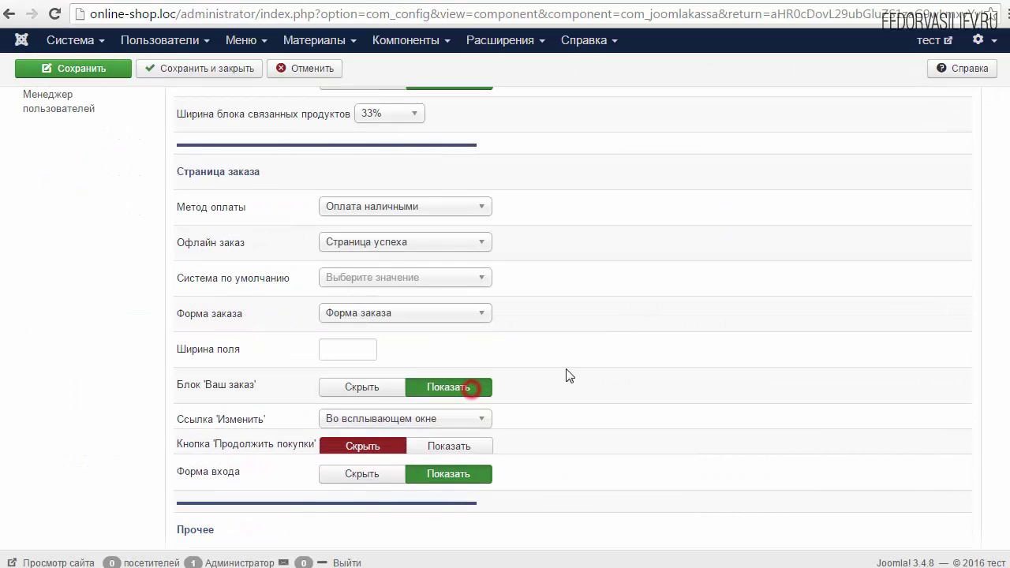
scroll(570, 376, down, 2)
scroll(330, 343, up, 1)
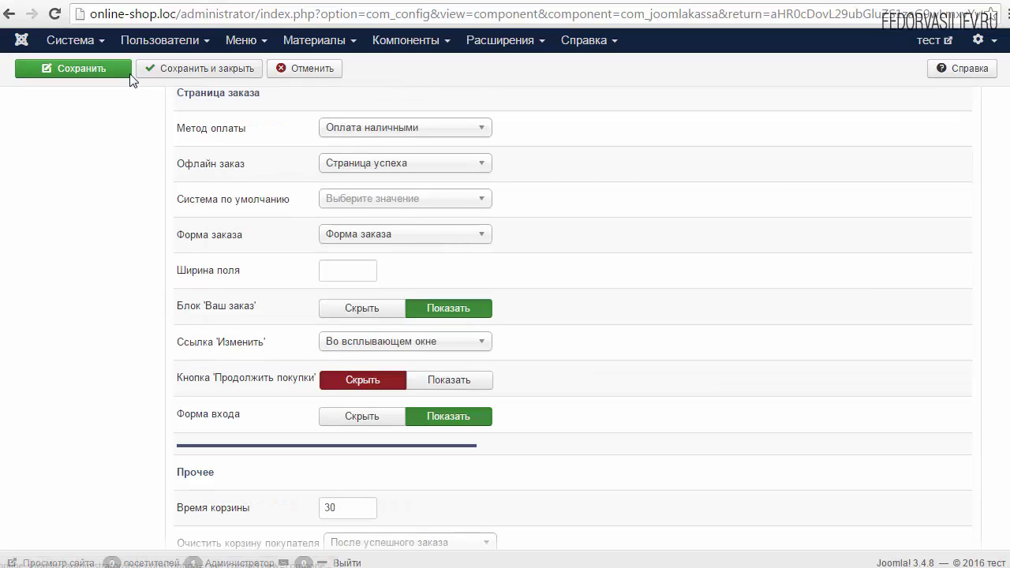
click(102, 70)
Check the «Изменить» link of the storefront's «Ваш заказ» block by opening the cart pop-up and closing it again.
click(509, 2)
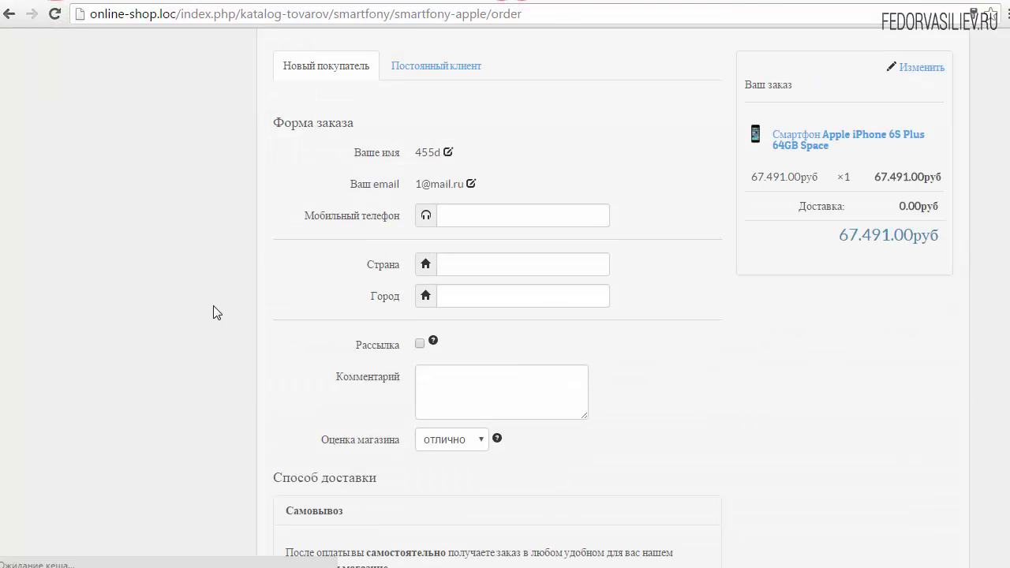
scroll(213, 311, up, 1)
click(916, 148)
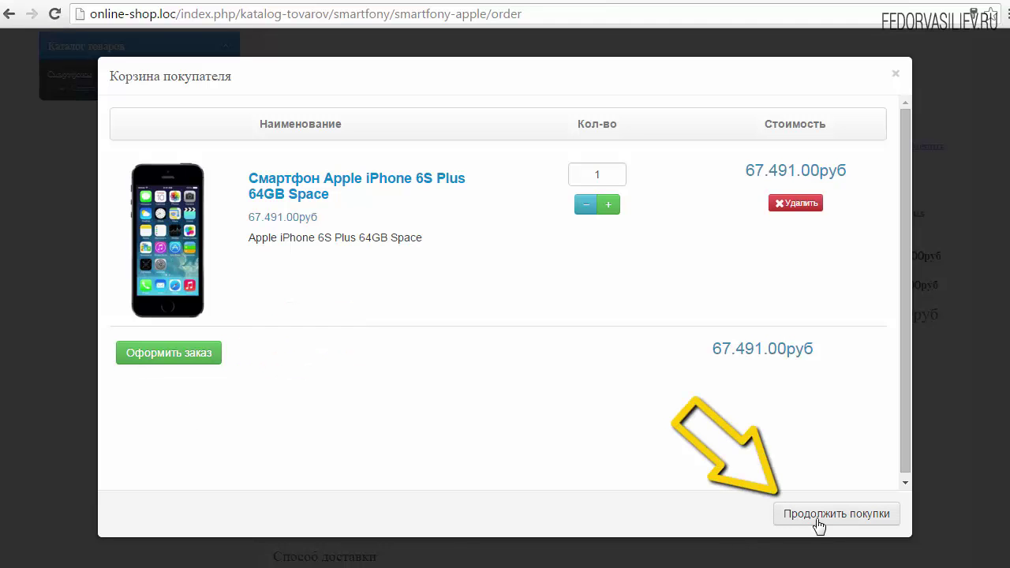
click(895, 74)
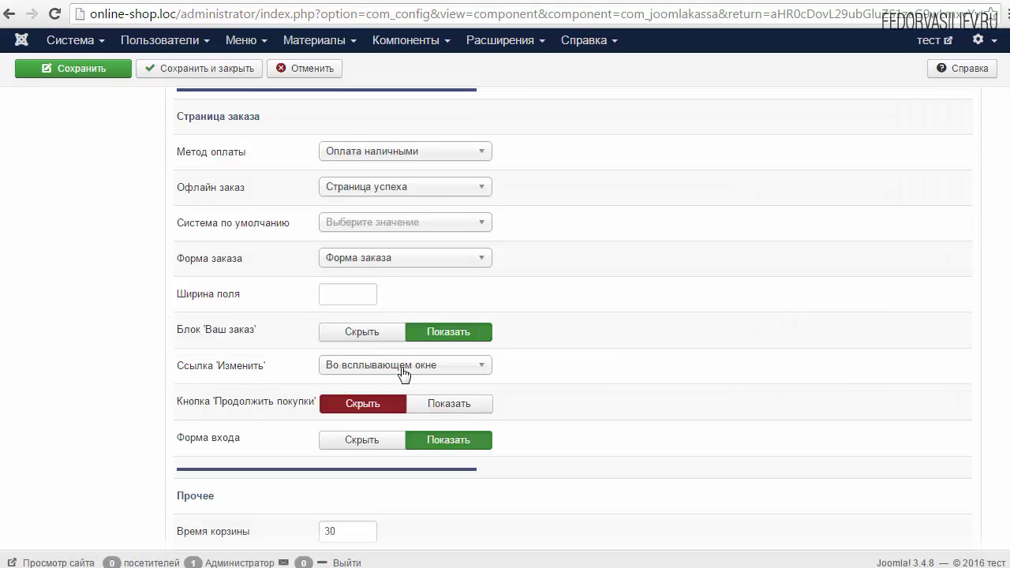
Examine the available options of the «Ссылка 'Изменить'» setting on the order page.
click(404, 369)
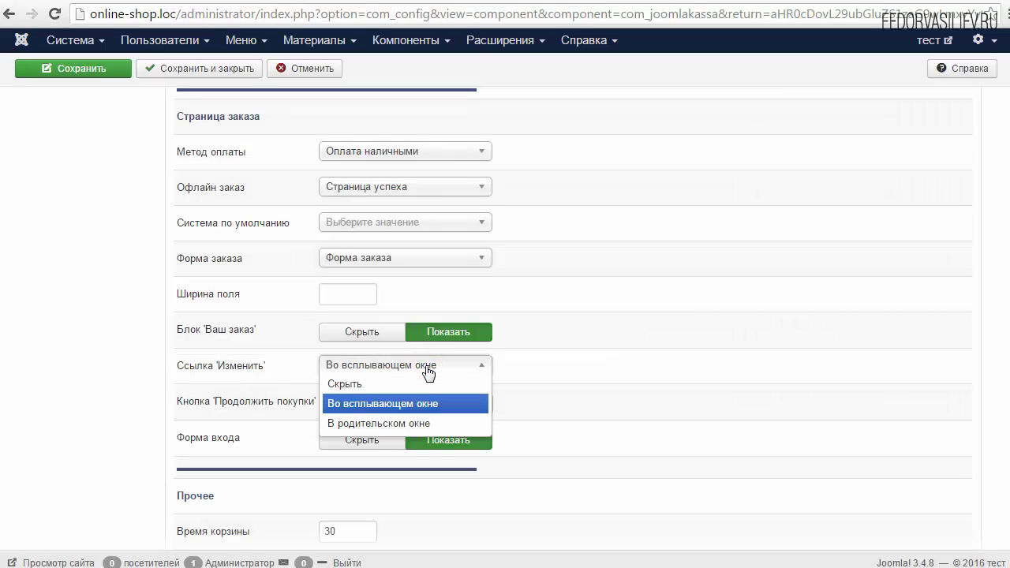
click(559, 361)
click(334, 363)
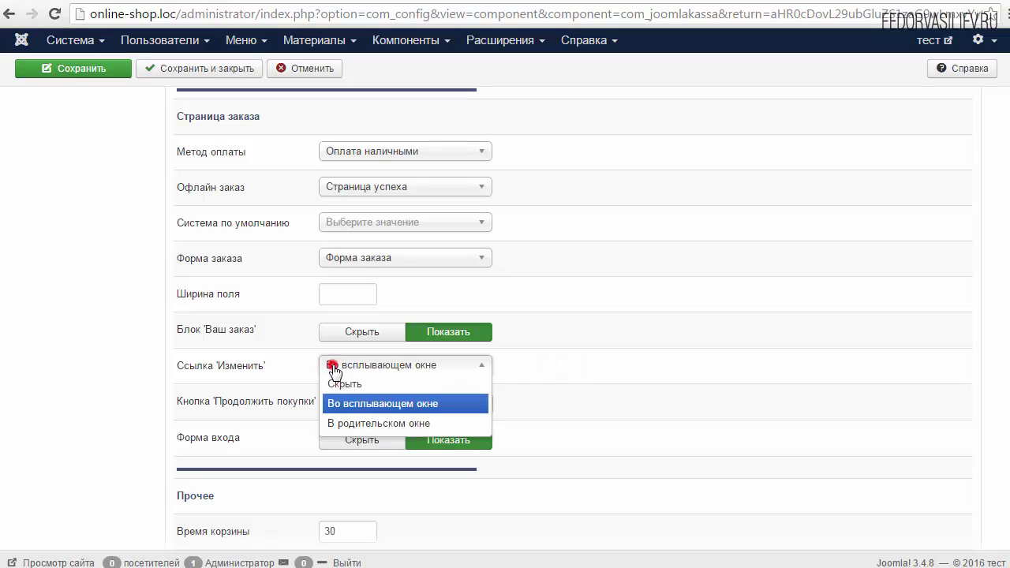
click(563, 357)
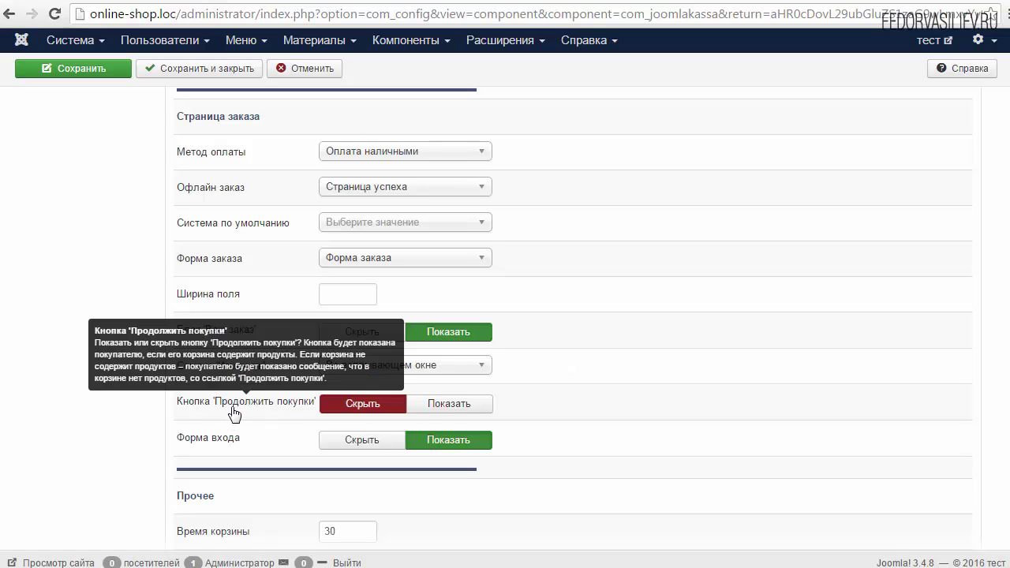
Show the «Продолжить покупки» button on the order page, save, and check it on the reloaded storefront order page.
click(423, 407)
click(104, 69)
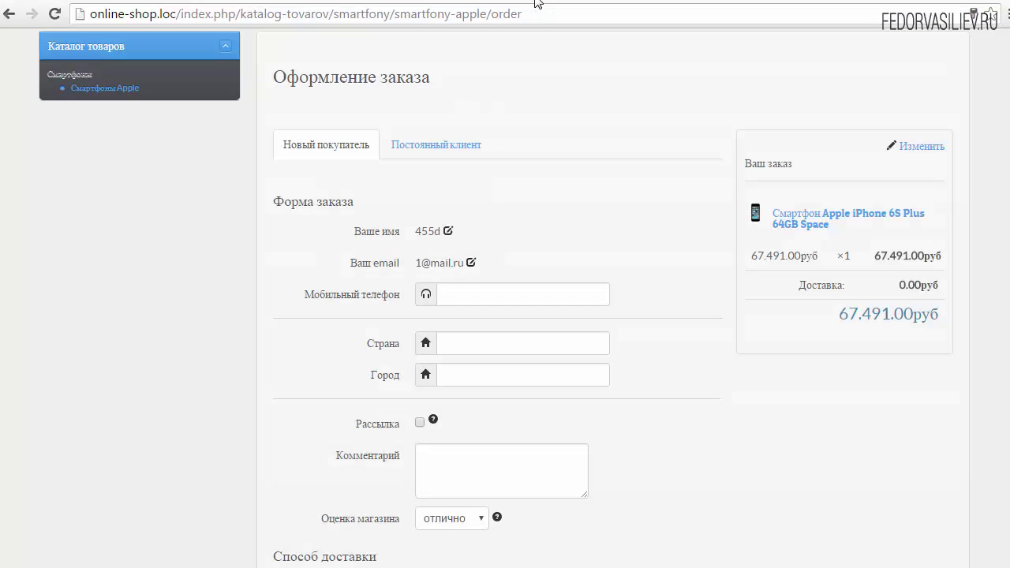
click(536, 1)
click(55, 15)
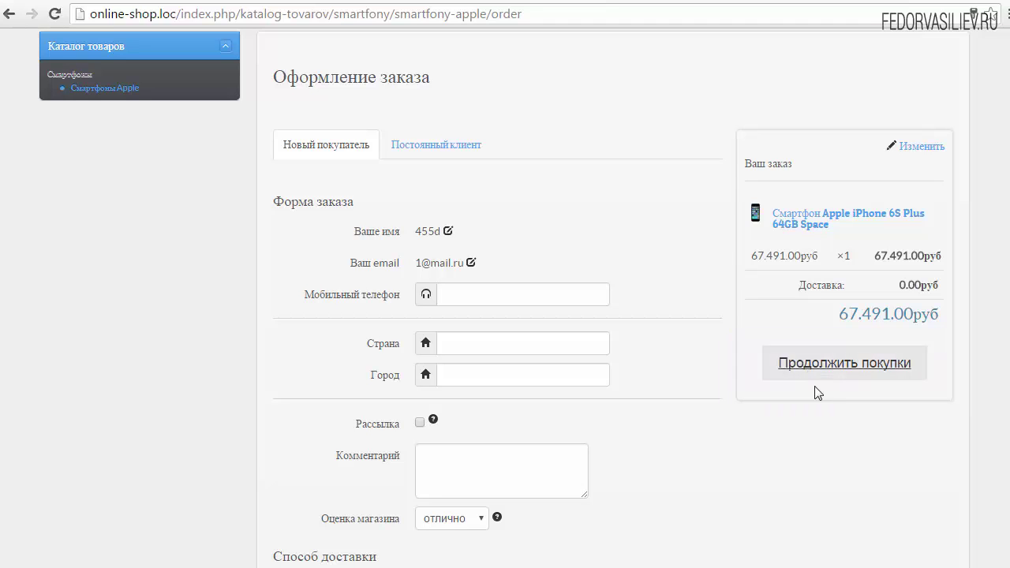
Set the order page's «Форма входа» option to «Скрыть».
key(ctrl+Tab)
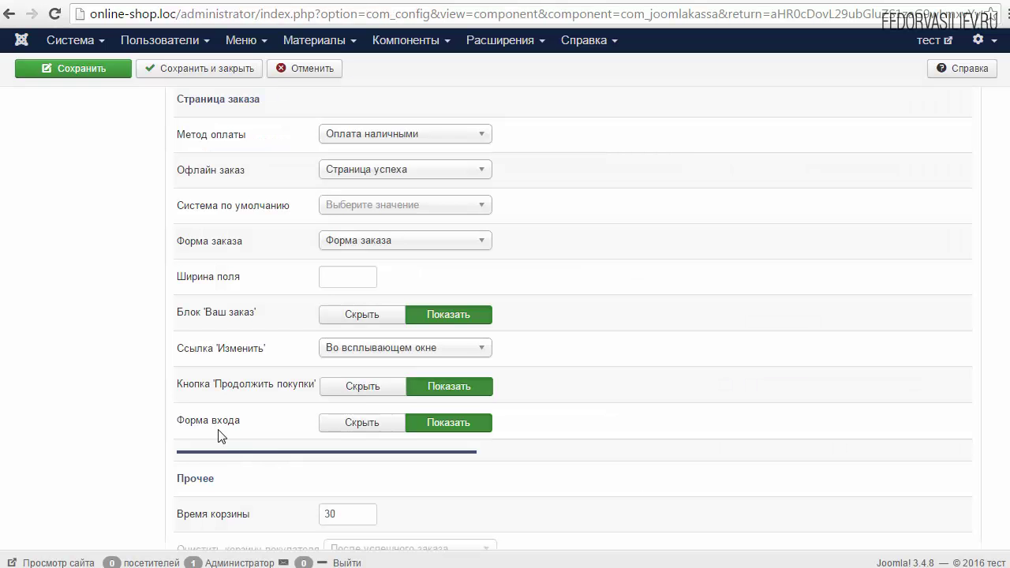
click(353, 432)
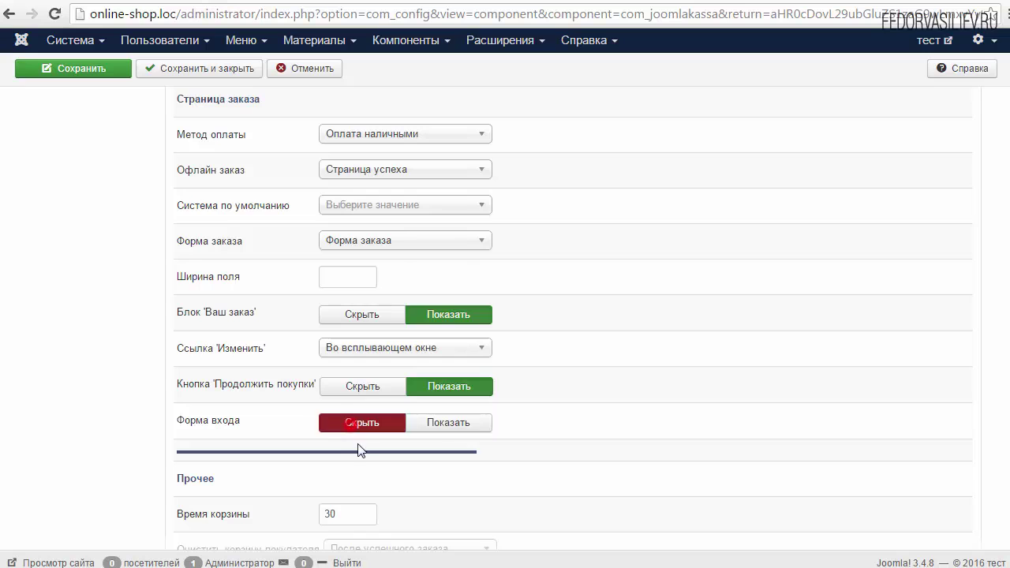
Examine the login form for regular customers and the new customer's order form on the storefront order page.
click(507, 1)
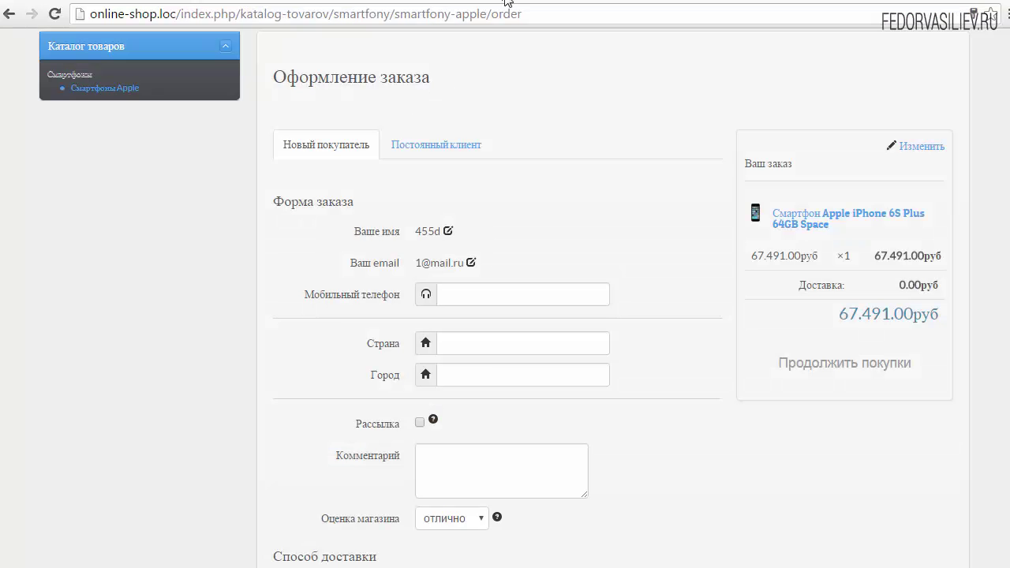
click(429, 145)
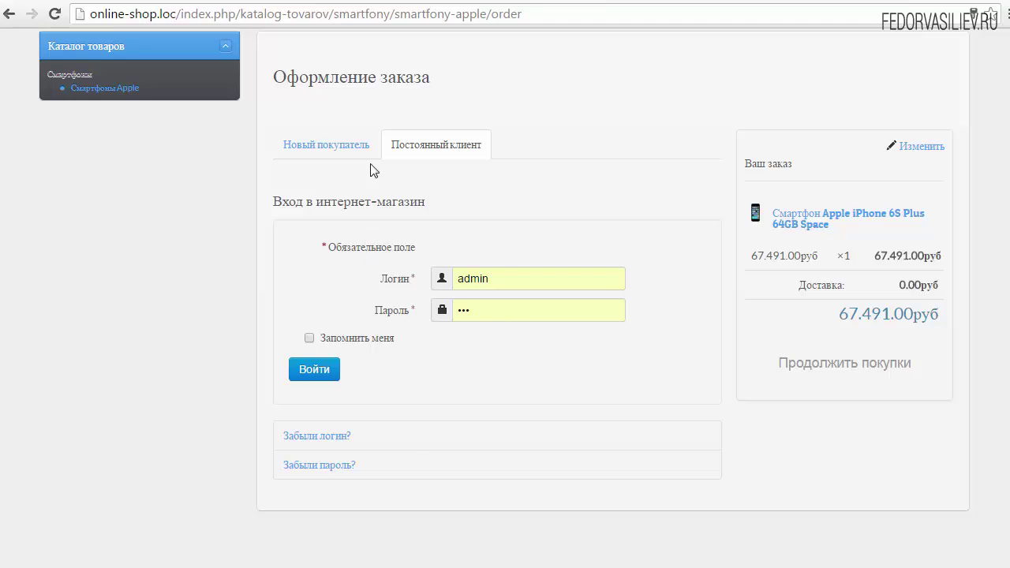
click(345, 152)
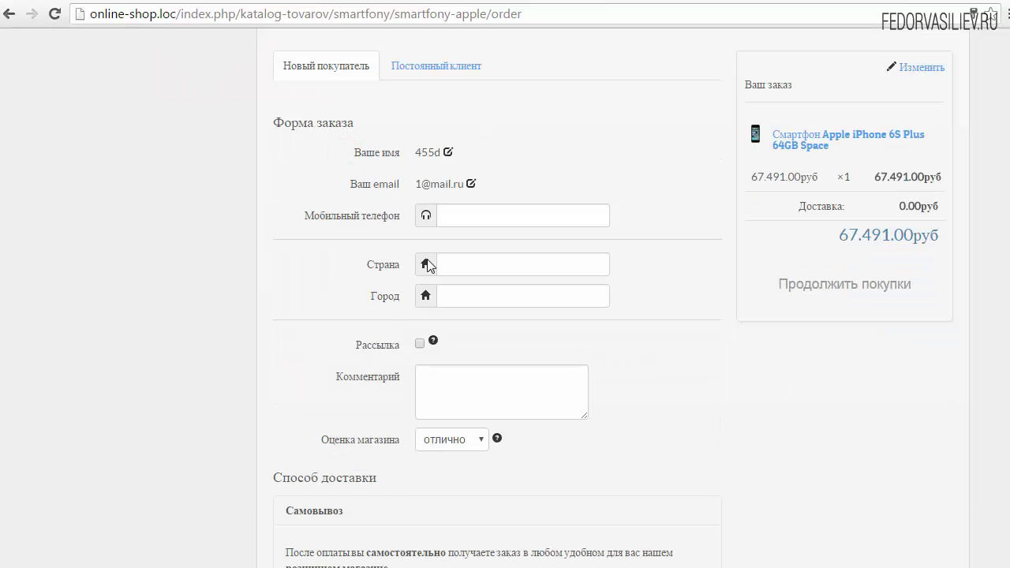
scroll(544, 257, up, 1)
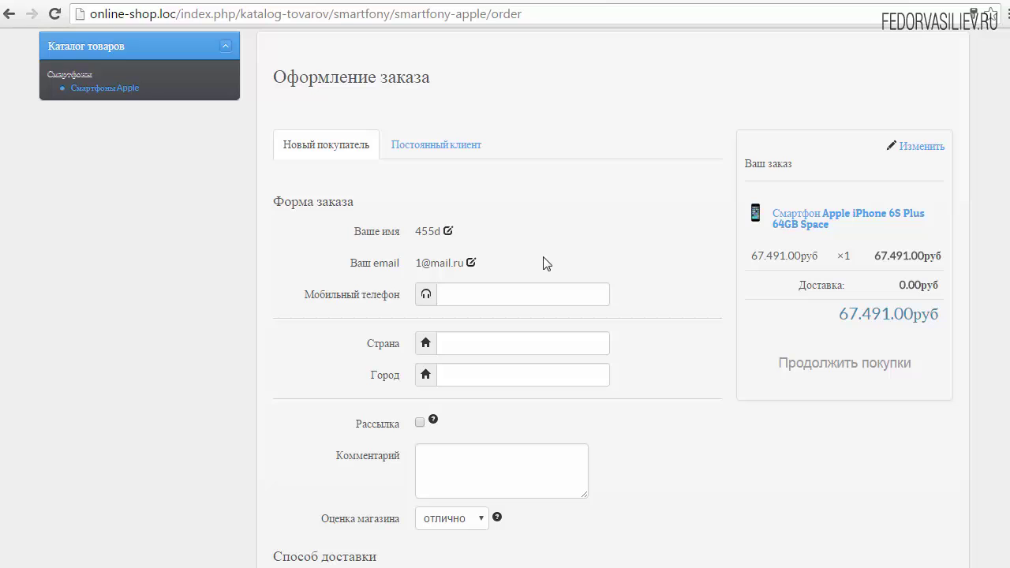
scroll(546, 263, down, 1)
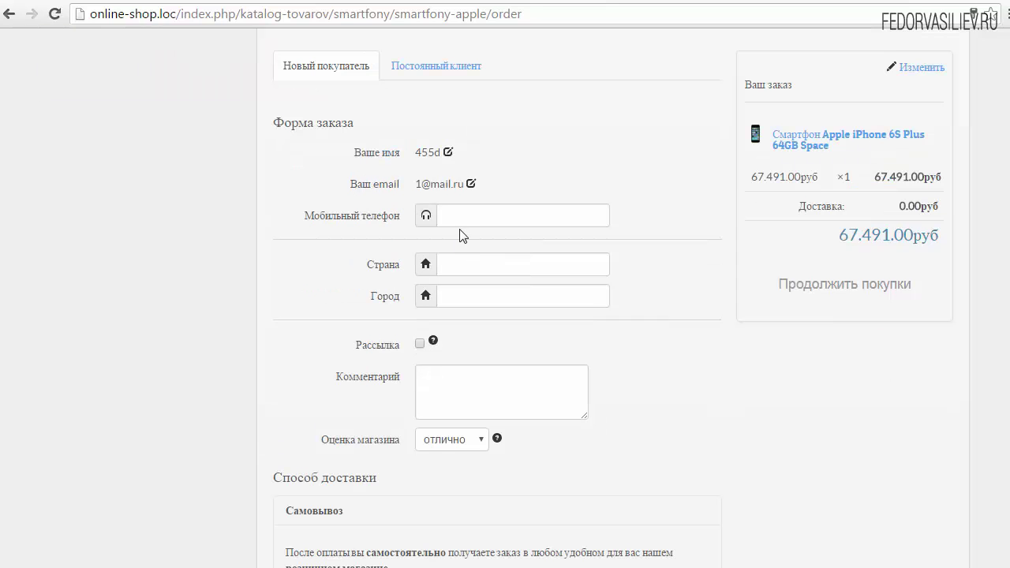
click(465, 217)
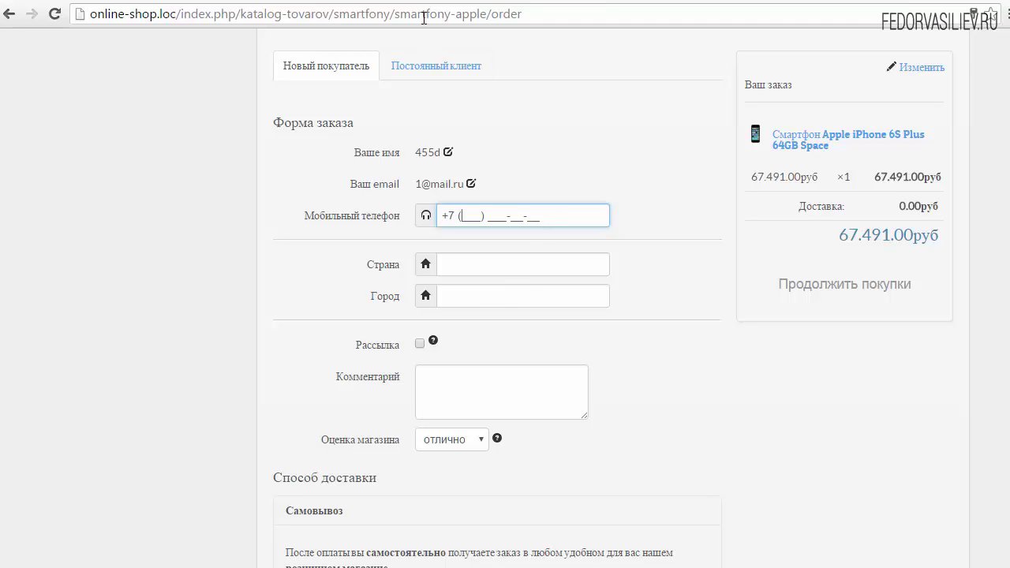
Compare the «Постоянный клиент» and «Новый покупатель» forms by switching between them on the storefront order page.
click(419, 68)
click(311, 68)
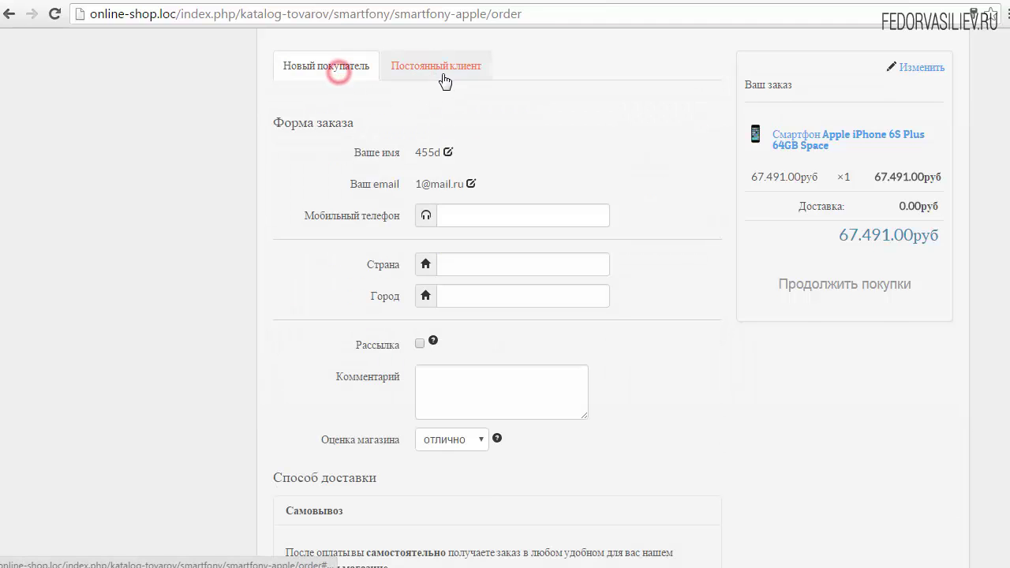
scroll(343, 211, up, 2)
click(443, 225)
click(341, 226)
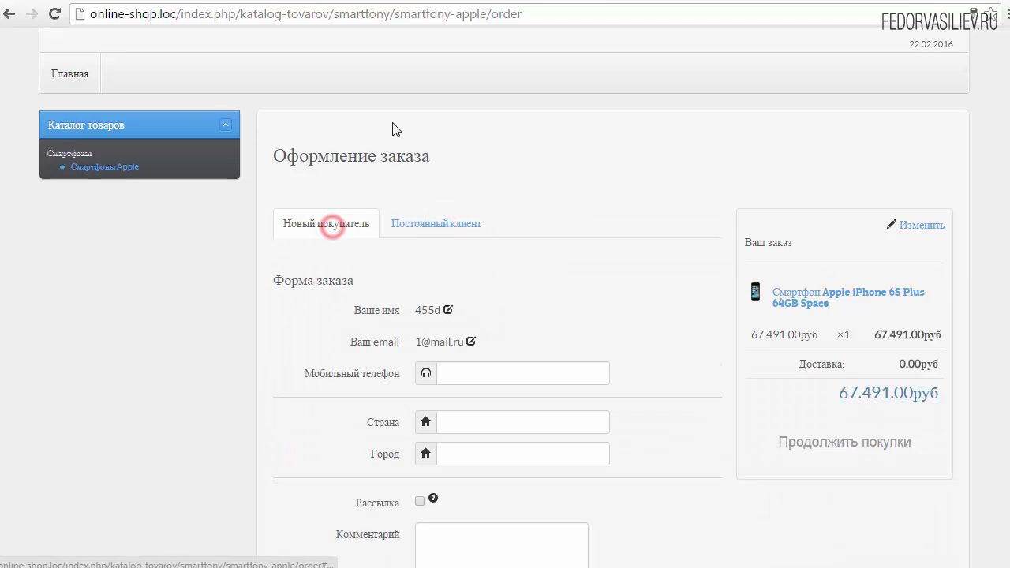
click(422, 217)
click(340, 226)
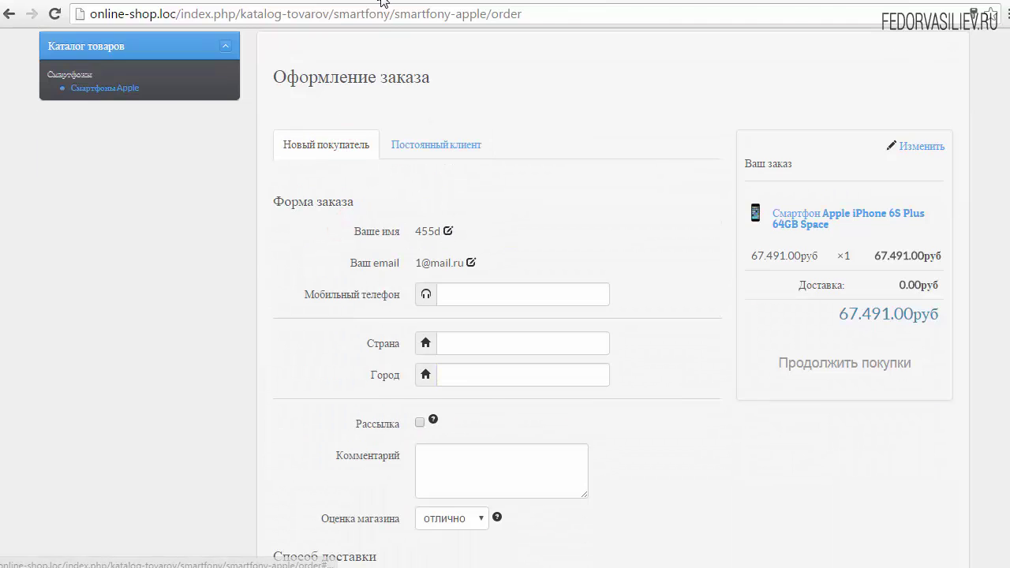
Save the configuration with the login form hidden and check the reloaded storefront order page.
click(380, 2)
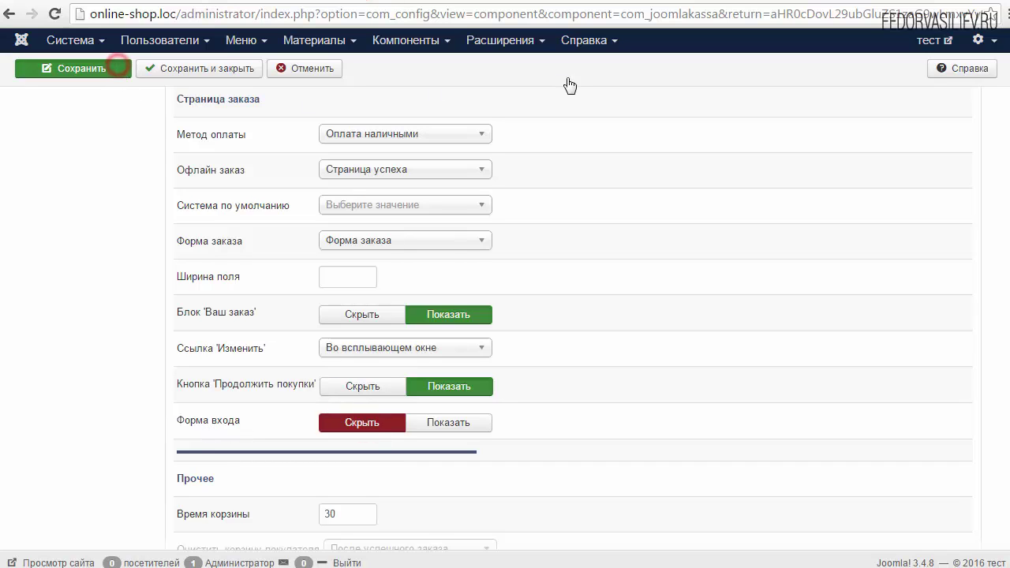
click(535, 3)
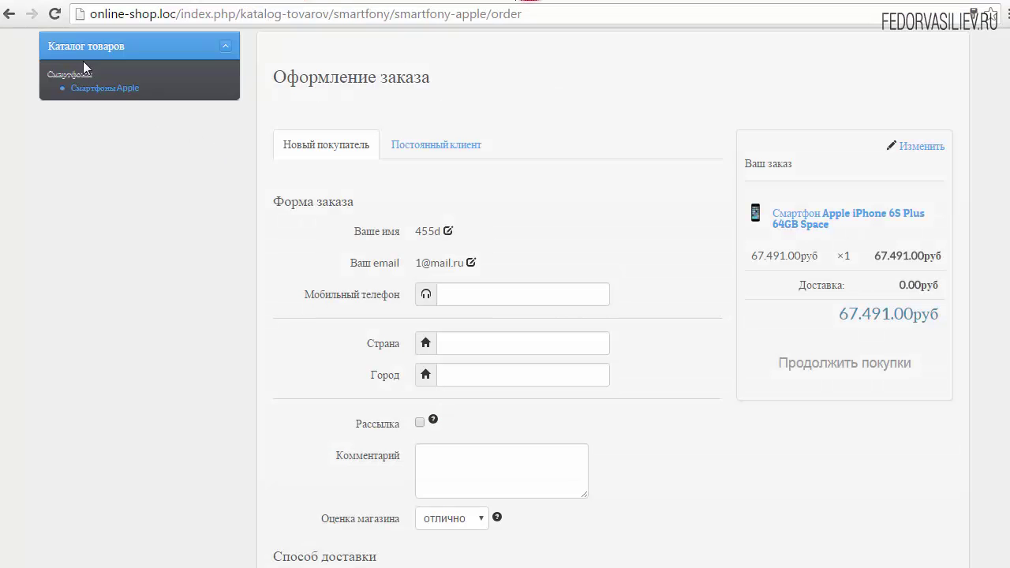
click(55, 13)
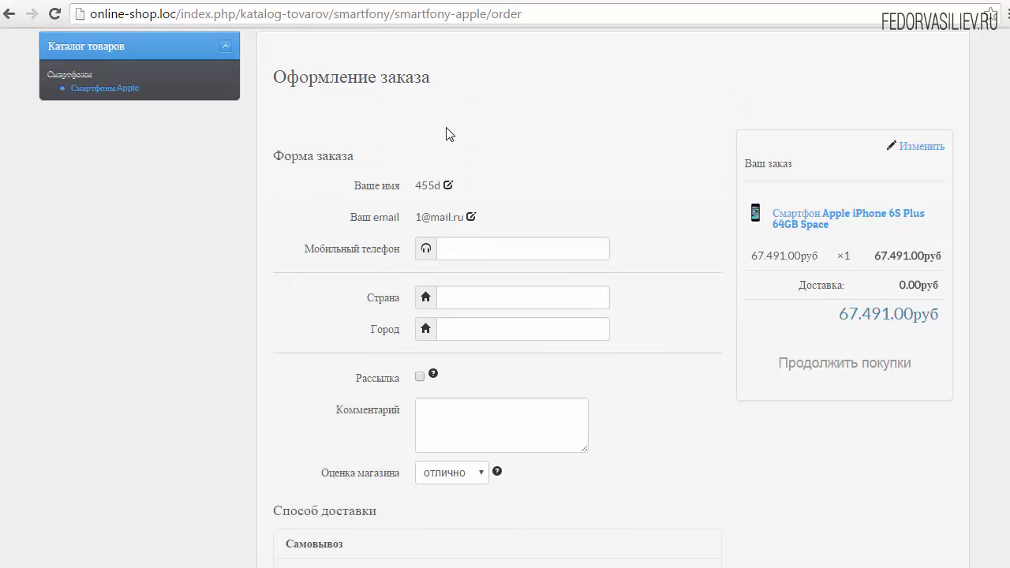
scroll(620, 131, down, 4)
scroll(636, 139, up, 4)
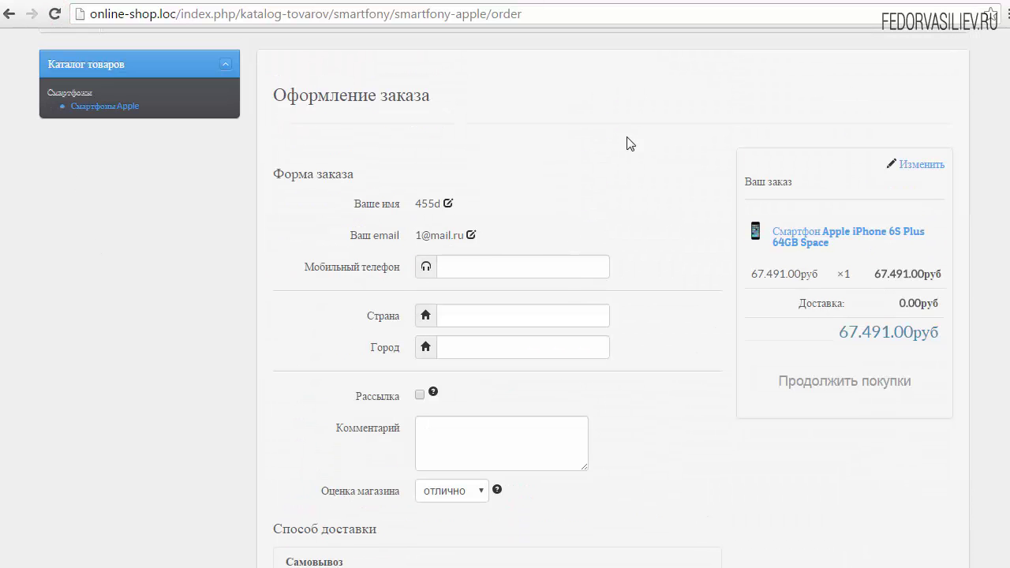
Examine the «Время корзины» setting under «Прочее» and read its description.
key(ctrl+Tab)
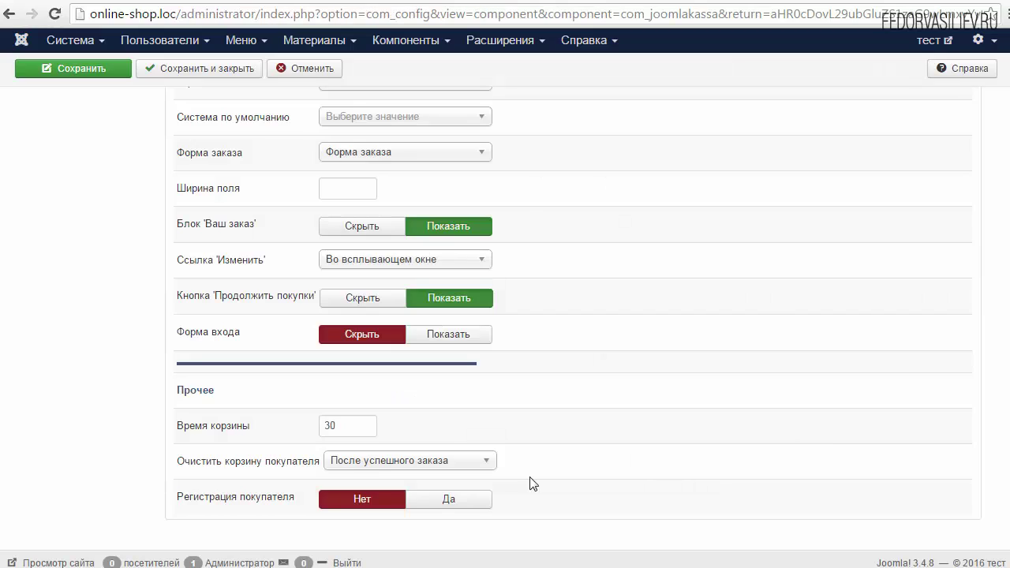
drag(223, 396, 194, 399)
click(230, 392)
mouse_move(203, 434)
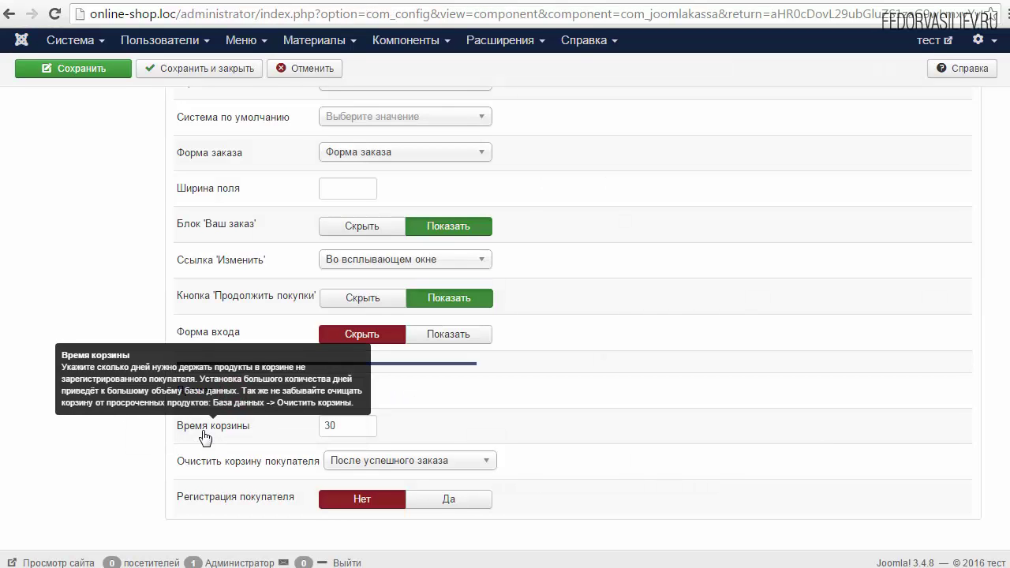
click(207, 430)
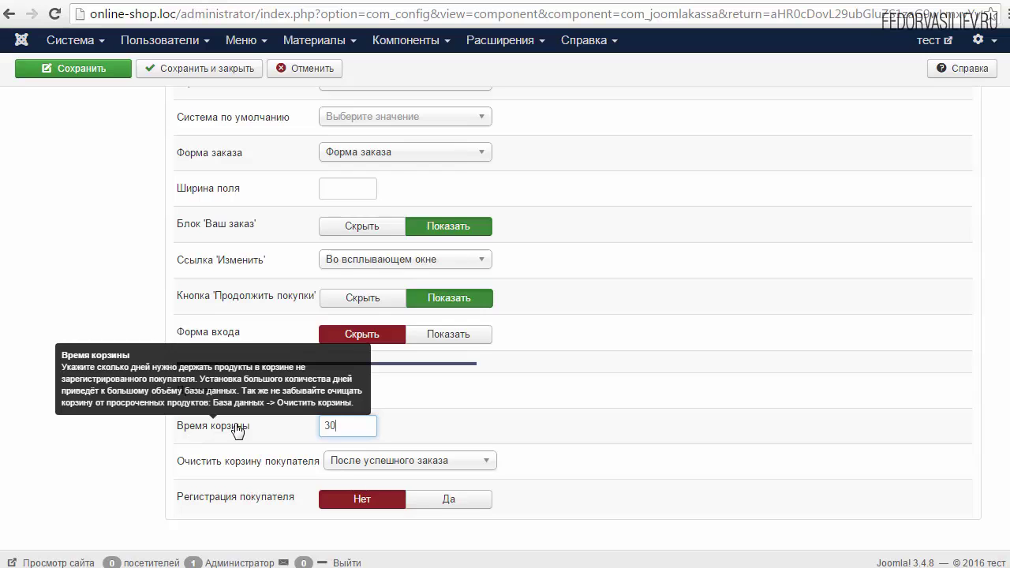
click(354, 424)
click(297, 424)
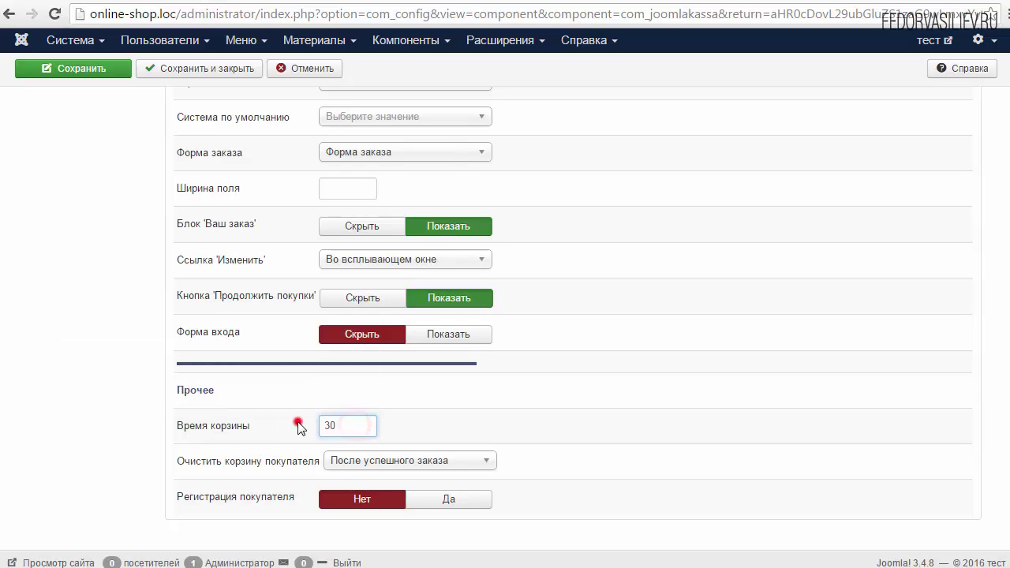
click(349, 424)
click(406, 425)
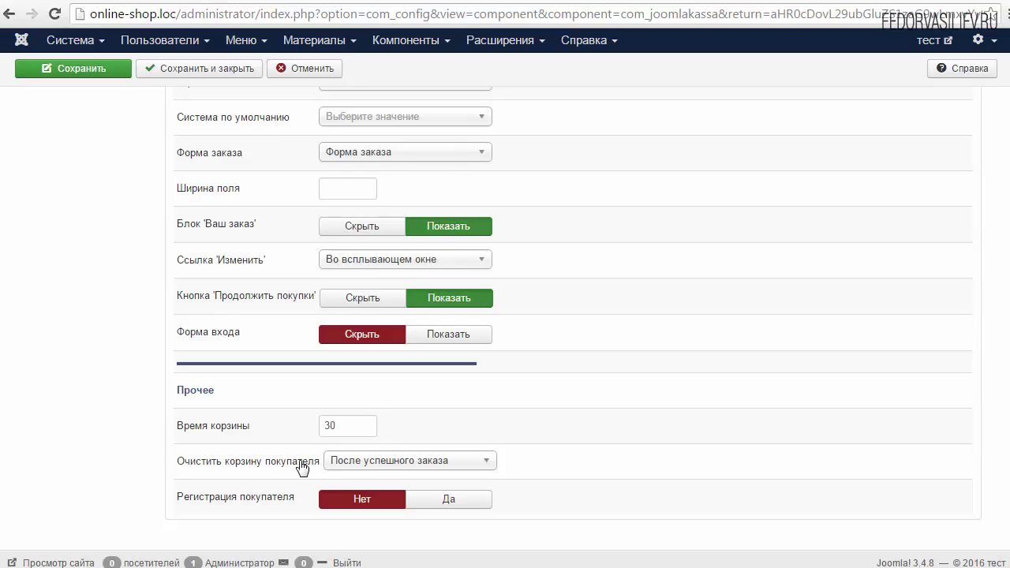
Examine the description and options of the «Очистить корзину покупателя» setting.
mouse_move(262, 471)
click(344, 465)
click(572, 447)
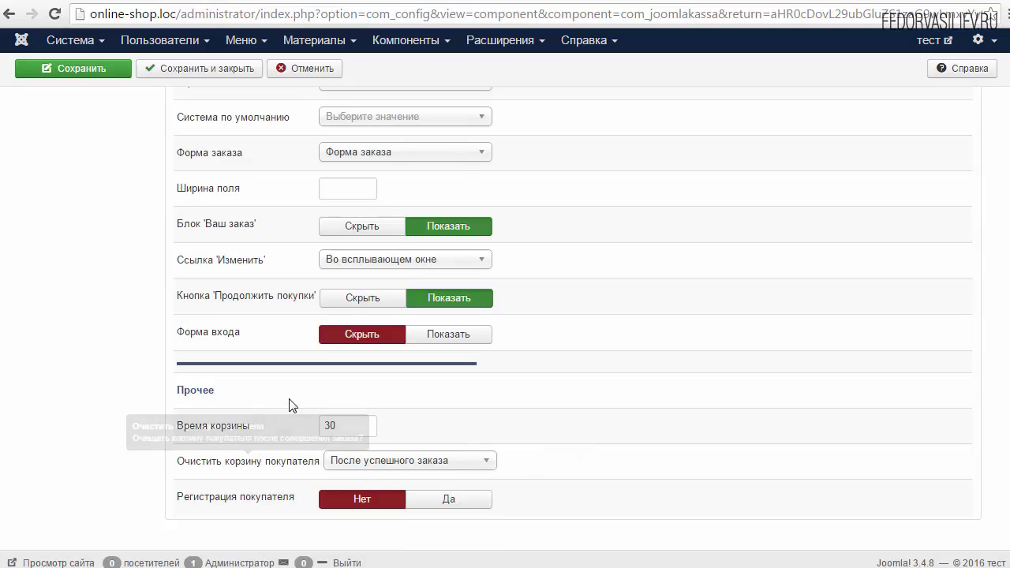
Review the «Время корзины» value again and look over the order page settings above it.
double_click(347, 426)
click(307, 429)
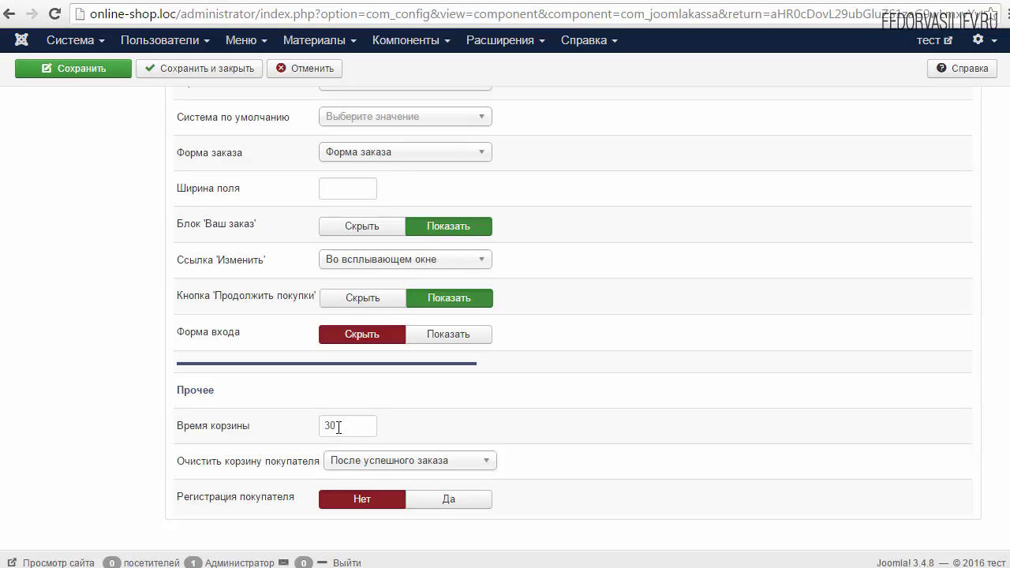
double_click(338, 427)
click(443, 425)
scroll(627, 405, up, 5)
scroll(627, 406, down, 4)
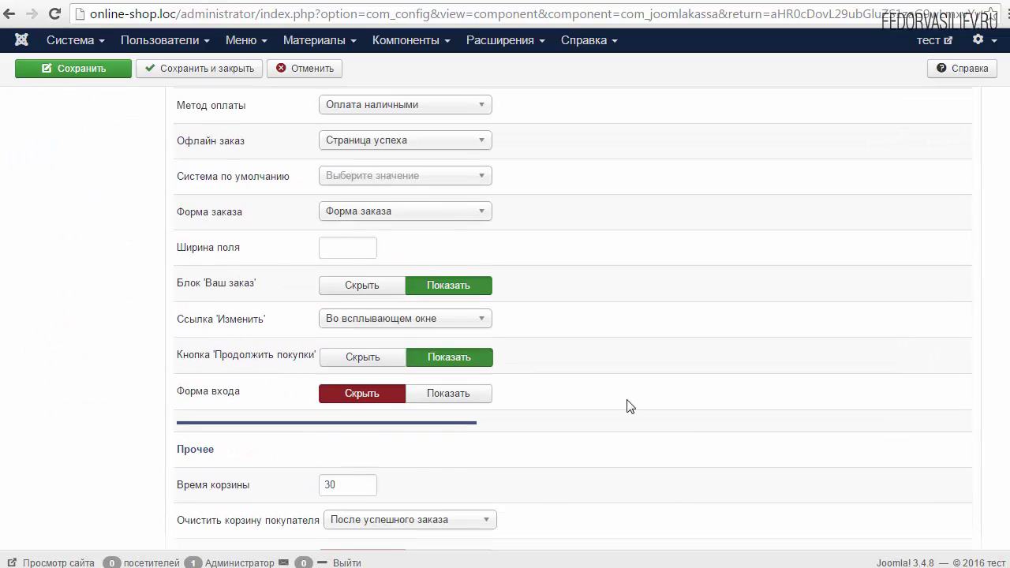
Open JoomlaKassa's «База данных» page and read the descriptions of its database tools.
scroll(232, 491, up, 12)
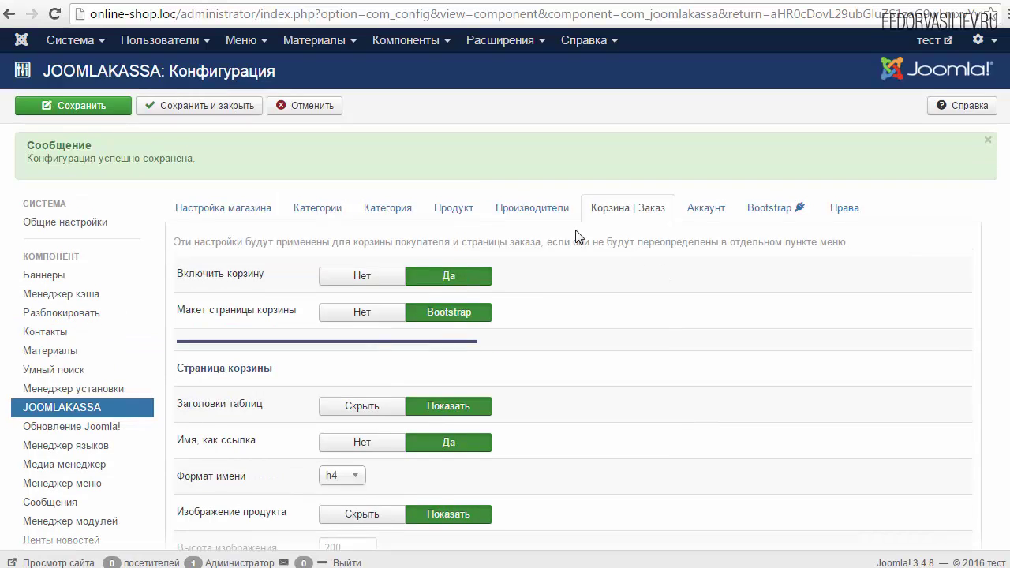
click(407, 44)
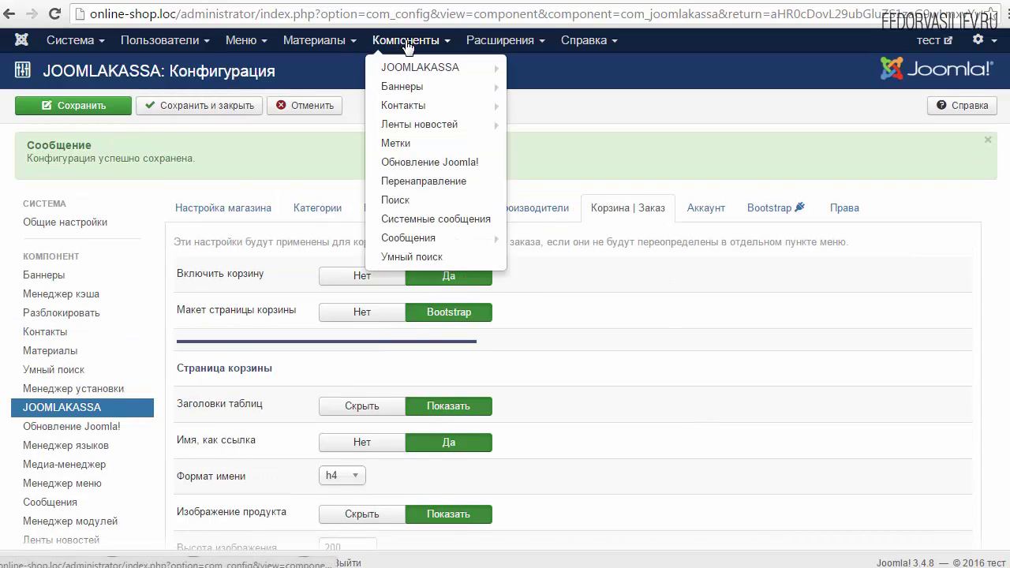
mouse_move(417, 69)
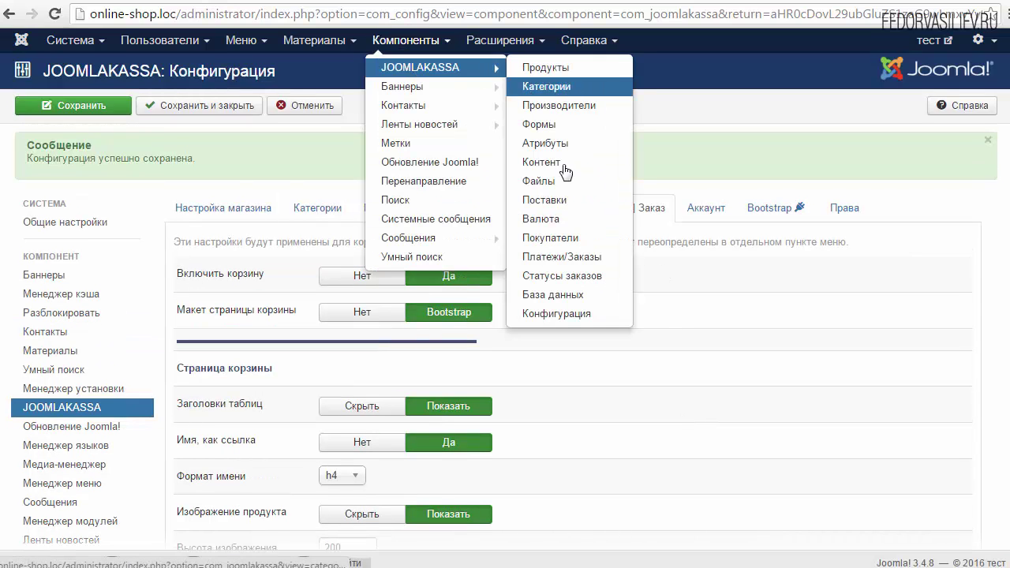
click(541, 302)
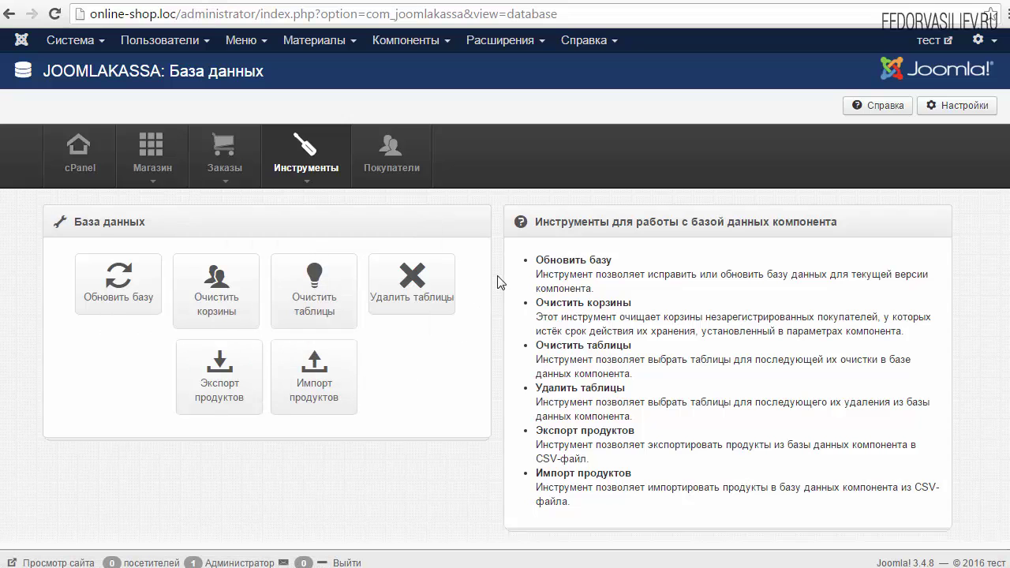
click(539, 251)
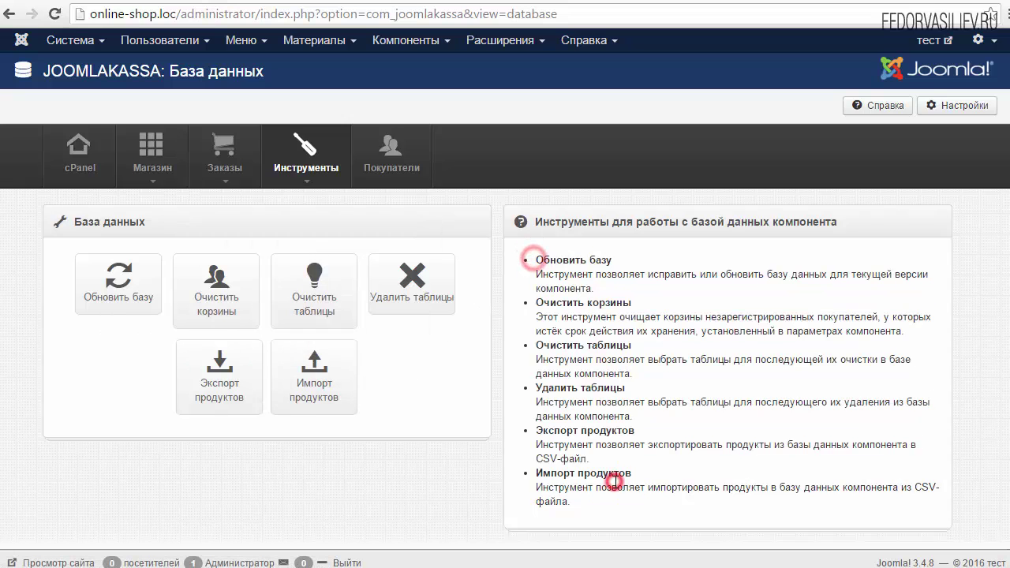
drag(555, 254, 604, 474)
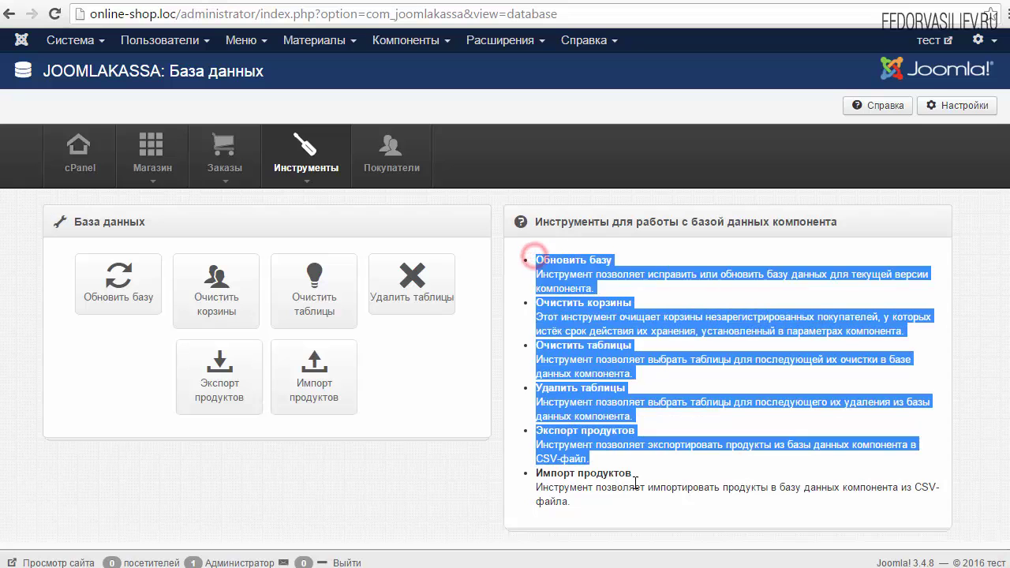
click(532, 261)
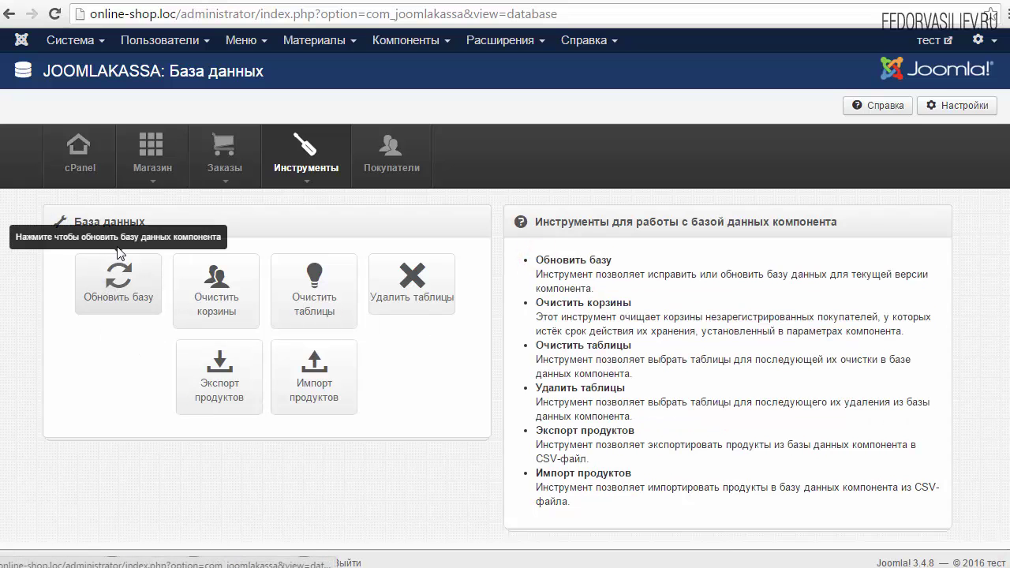
Run «Обновить базу» on the component's database and review the cart clearing and CSV product export descriptions.
click(116, 282)
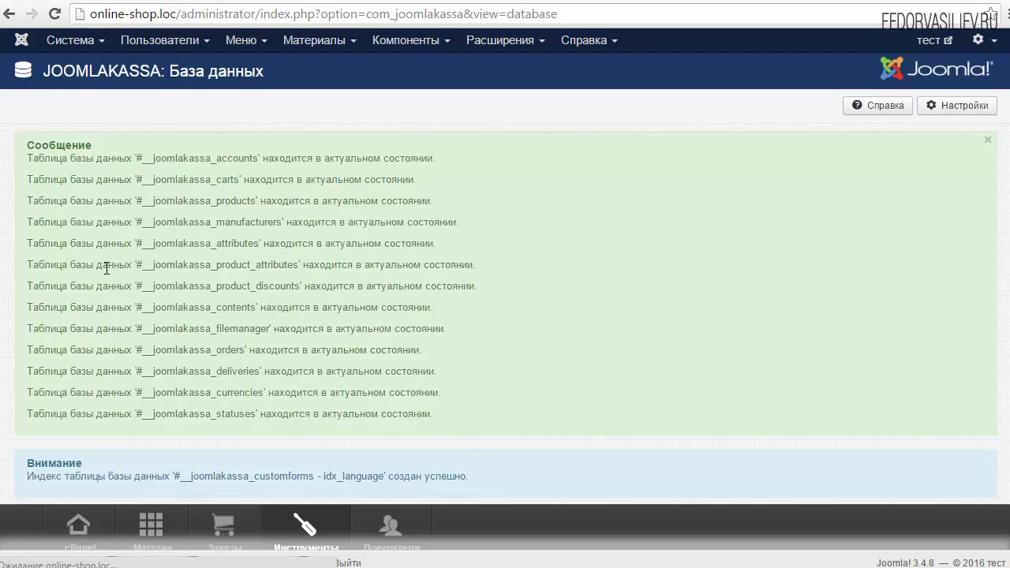
scroll(110, 268, down, 5)
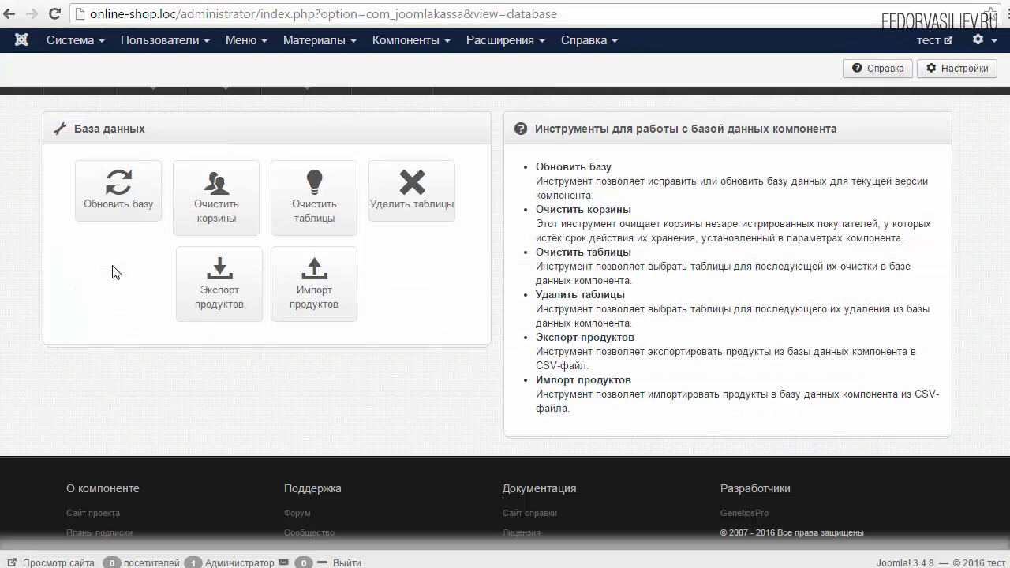
click(198, 207)
drag(536, 365, 588, 367)
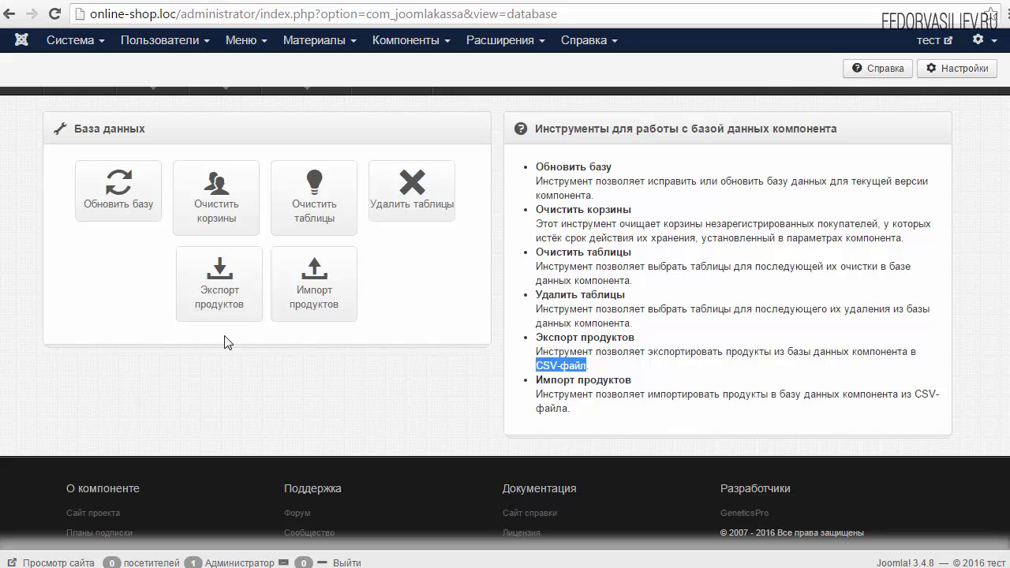
click(537, 362)
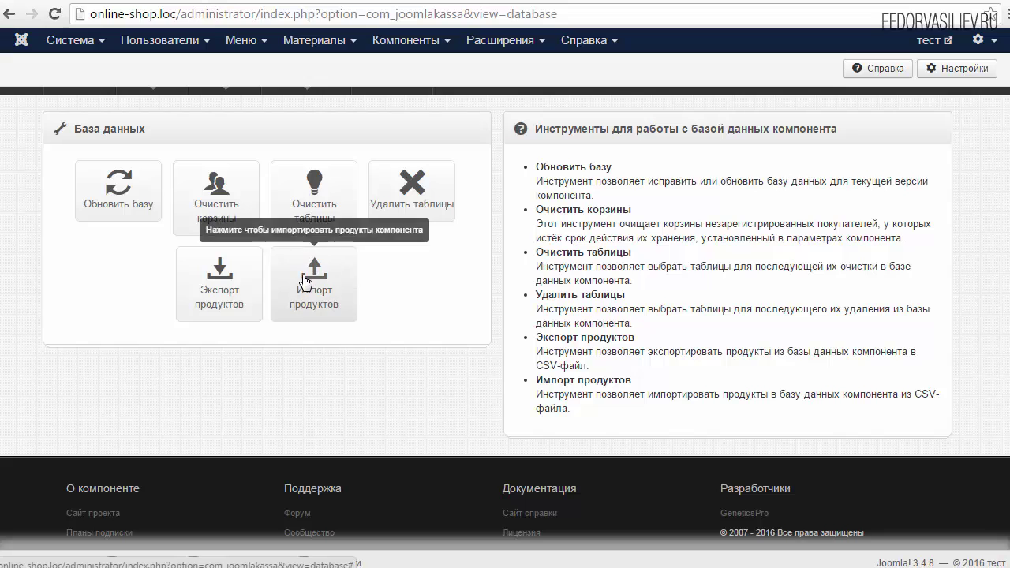
Examine the product import form's CSV file and encoding options, trying utf-8, and close it without importing.
click(303, 276)
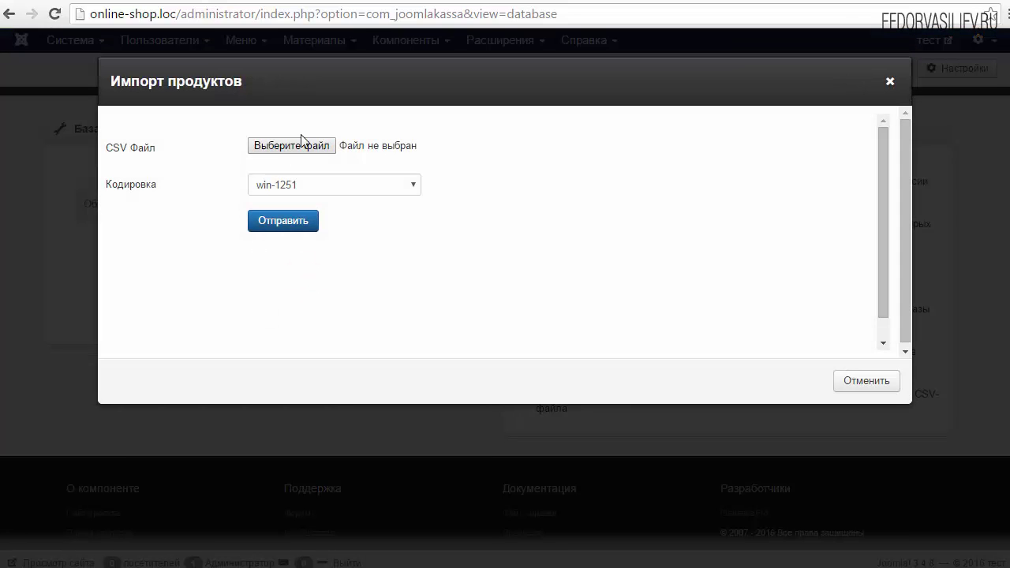
click(315, 189)
click(307, 202)
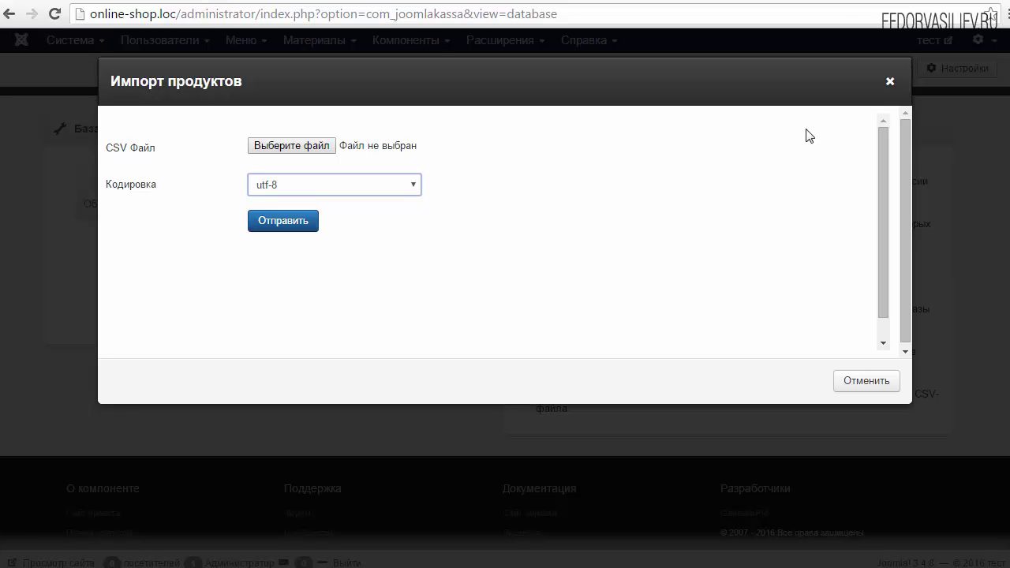
click(888, 83)
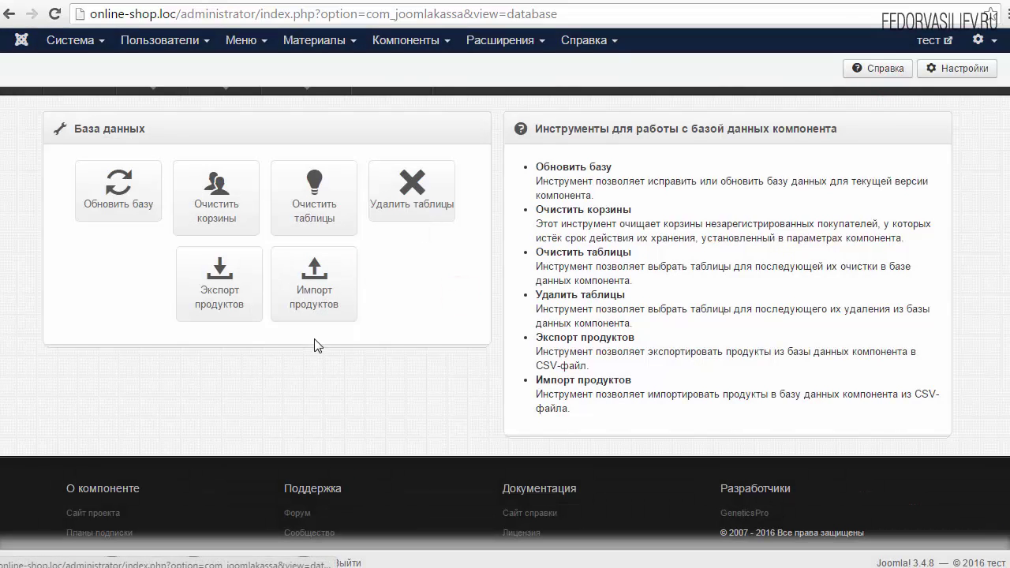
Set «Регистрация покупателя» to «Да» in the JoomlaKassa configuration, then save and close it.
scroll(472, 286, up, 4)
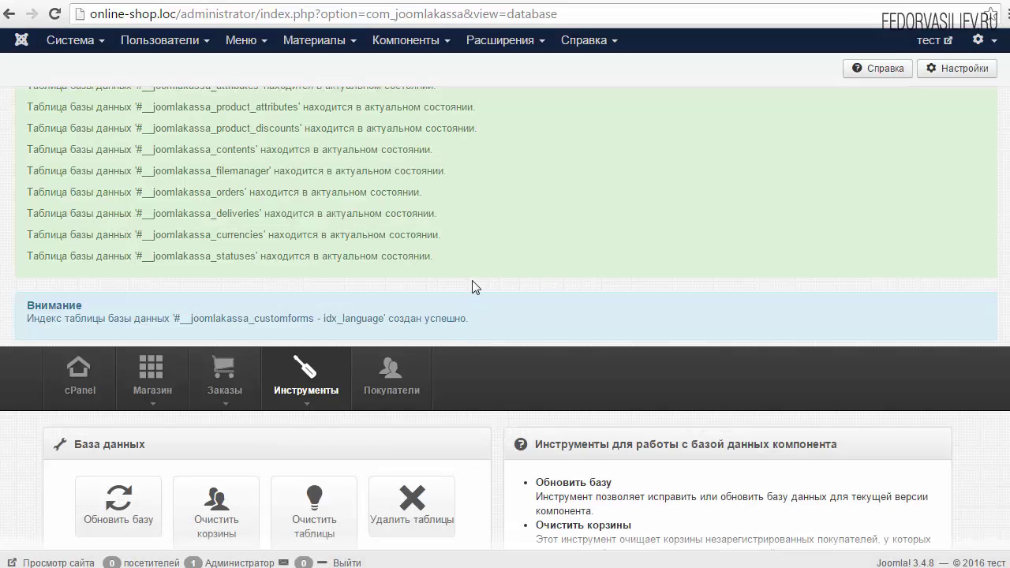
click(947, 68)
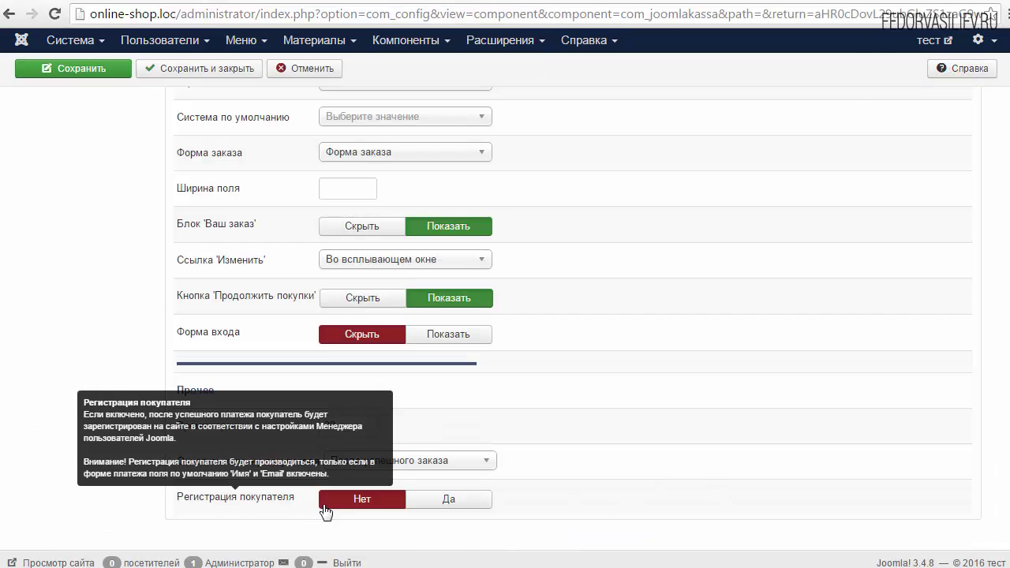
click(445, 499)
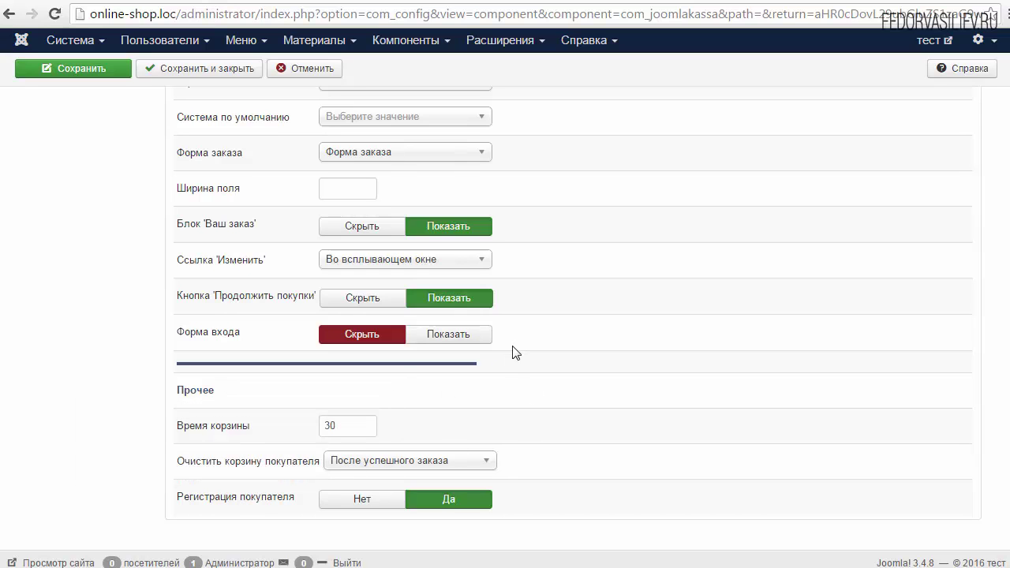
mouse_move(235, 502)
scroll(611, 361, up, 2)
click(220, 69)
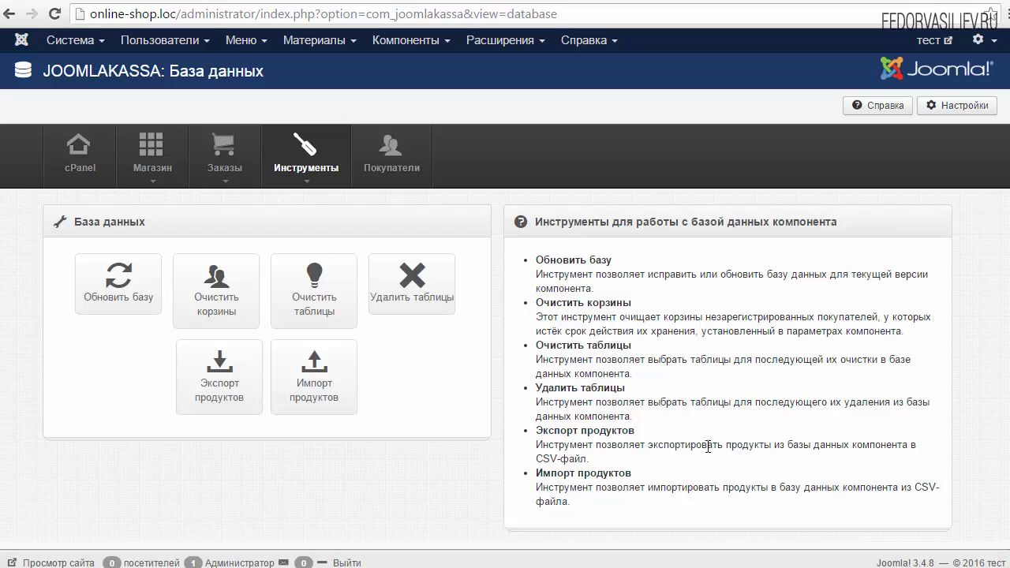
Open the Joomla user manager and examine the existing account's name and user group.
click(88, 43)
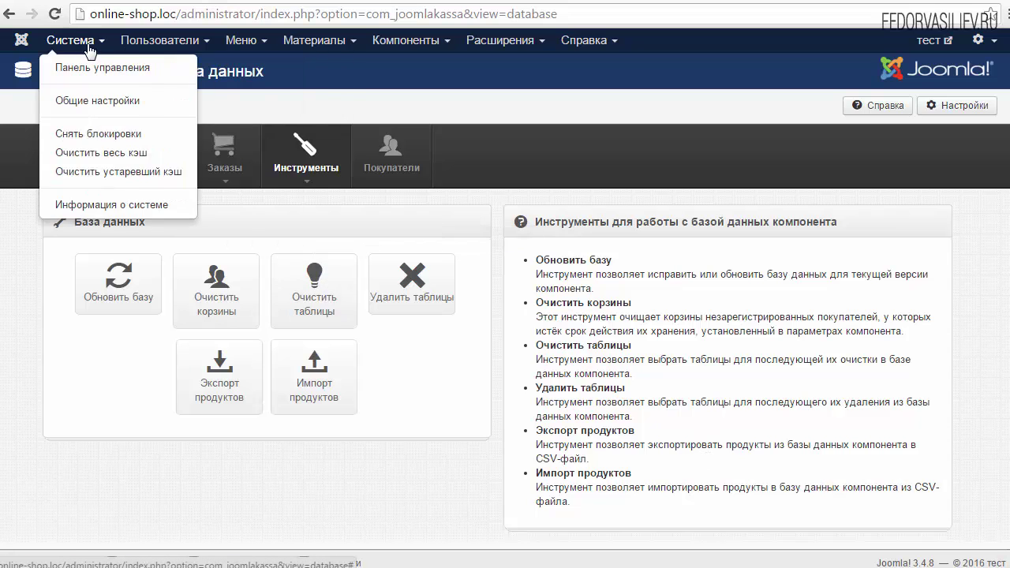
click(166, 72)
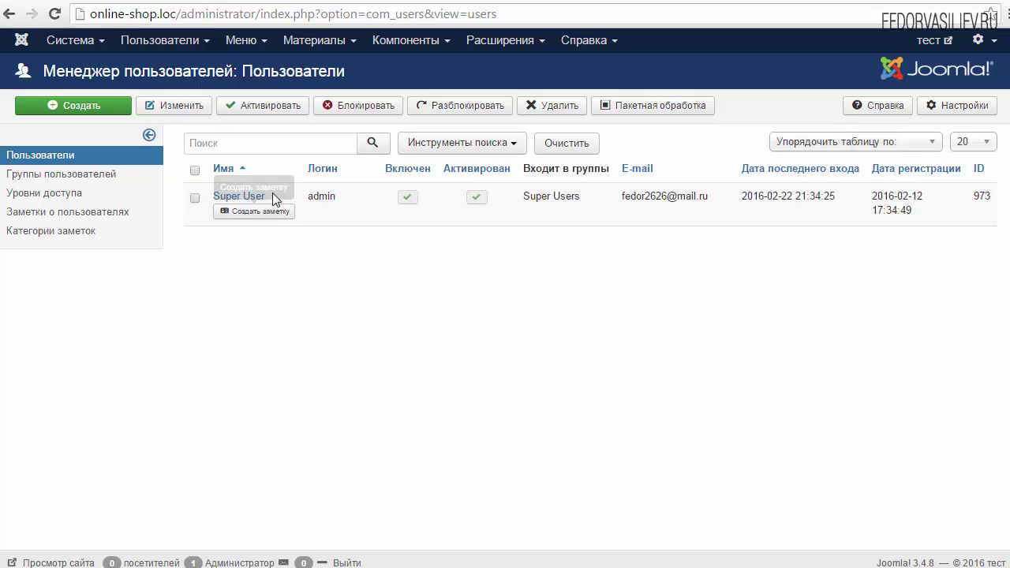
drag(278, 195, 225, 196)
click(355, 207)
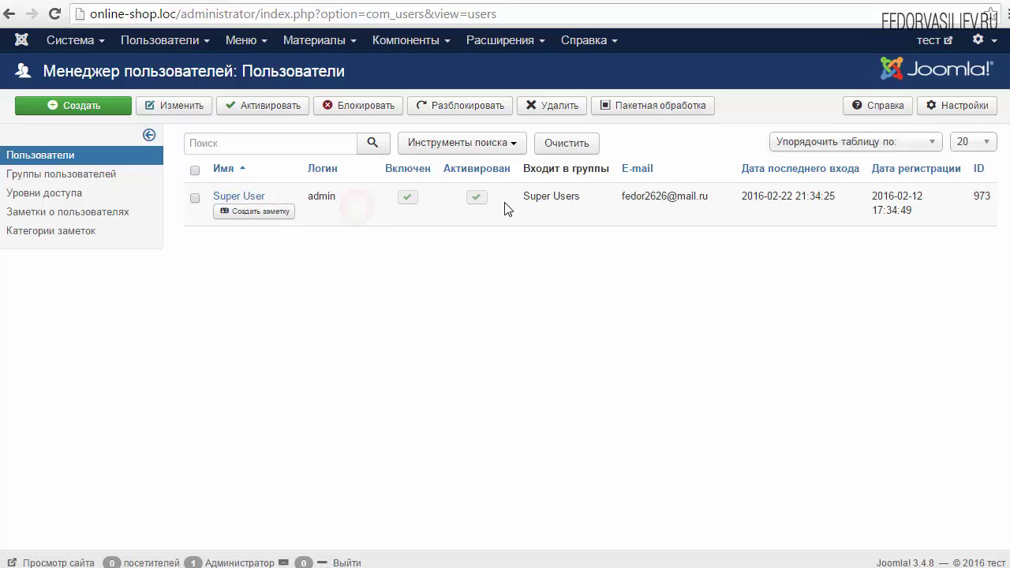
drag(514, 196, 611, 215)
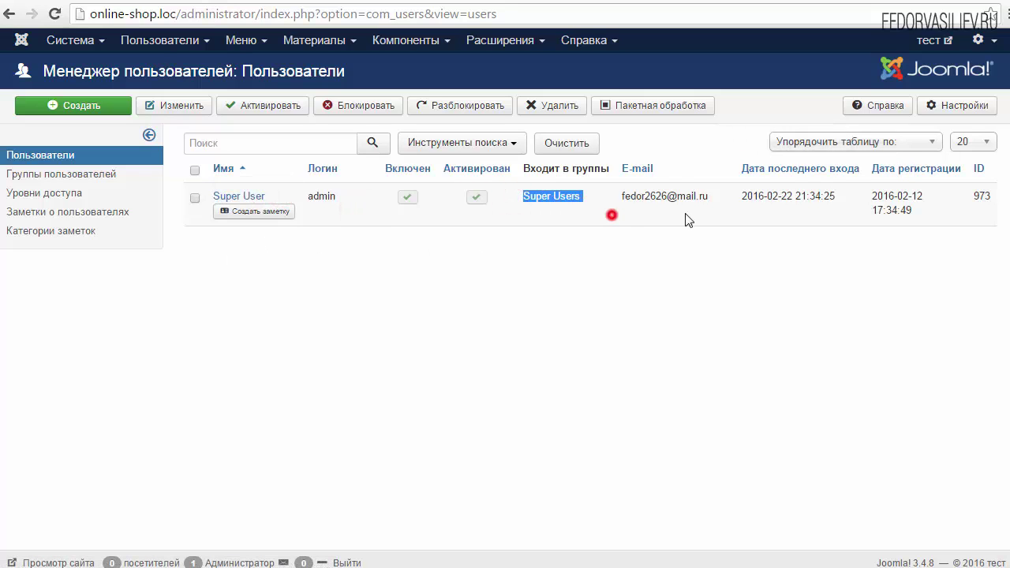
In the user manager's settings, allow user registration, check the group for new registrations and set the guest group to Public.
click(951, 106)
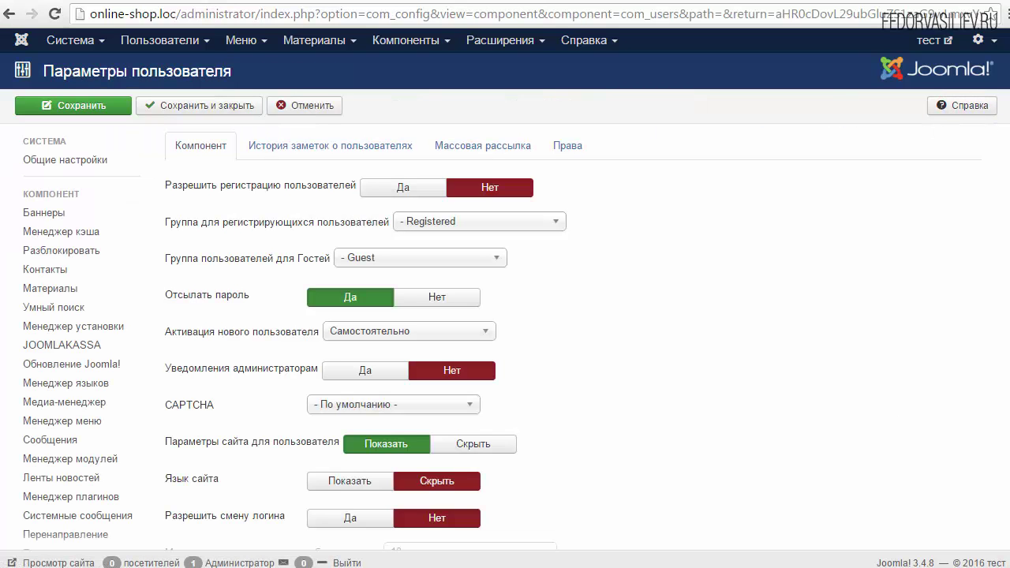
click(399, 187)
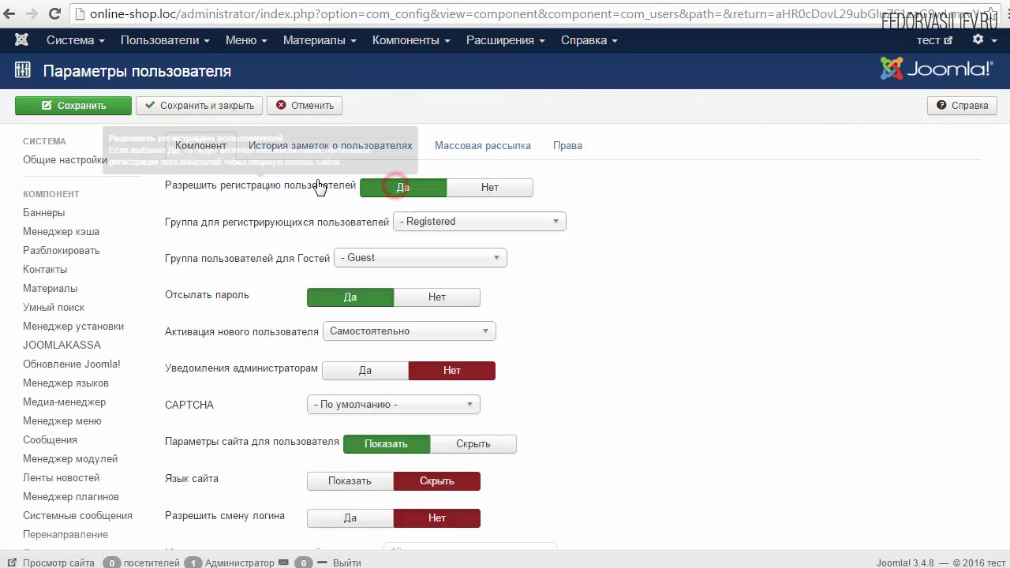
click(451, 225)
click(451, 220)
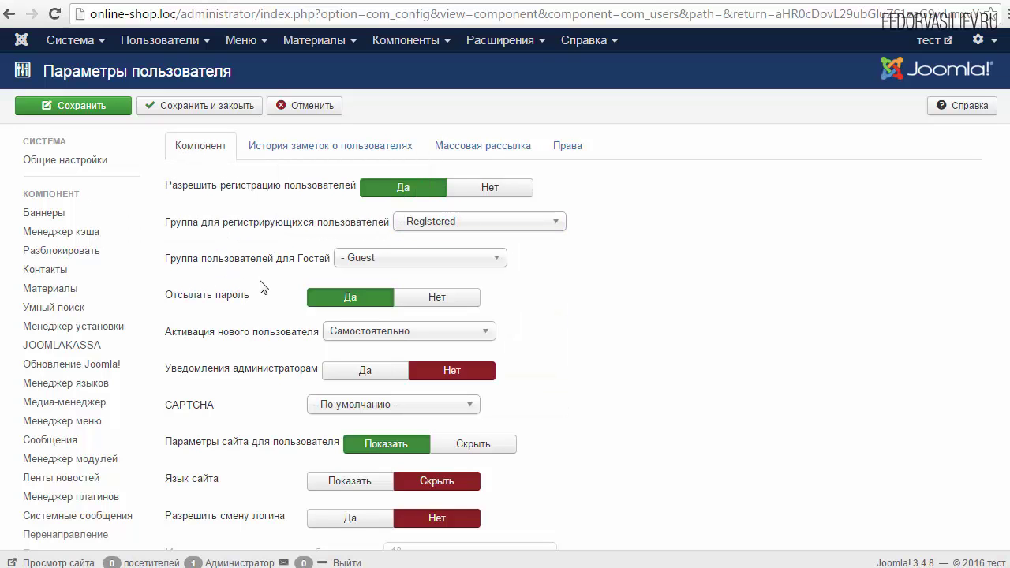
click(371, 257)
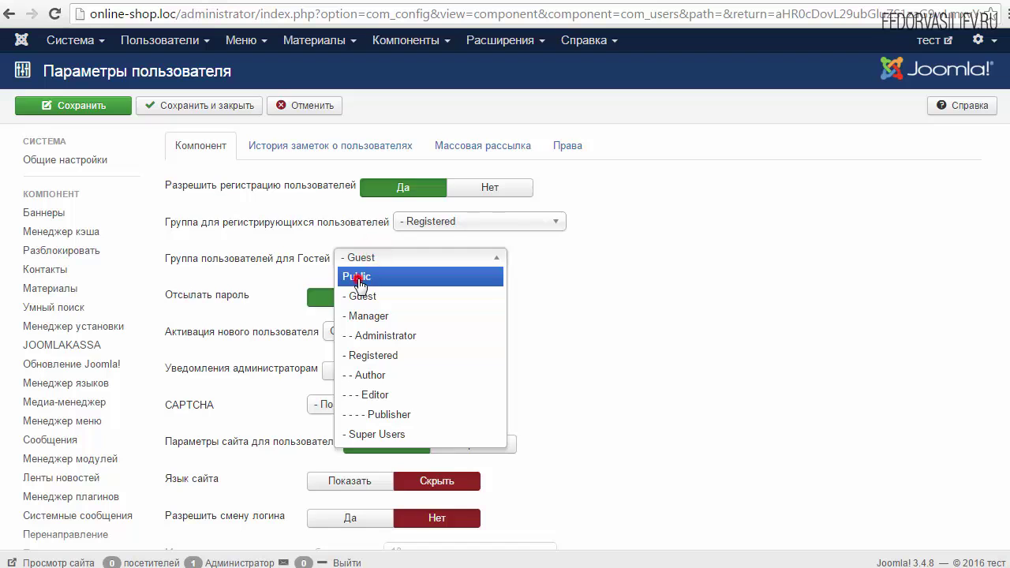
click(356, 276)
Set «Активация нового пользователя» to «Нет» and read the setting's description.
scroll(737, 293, down, 1)
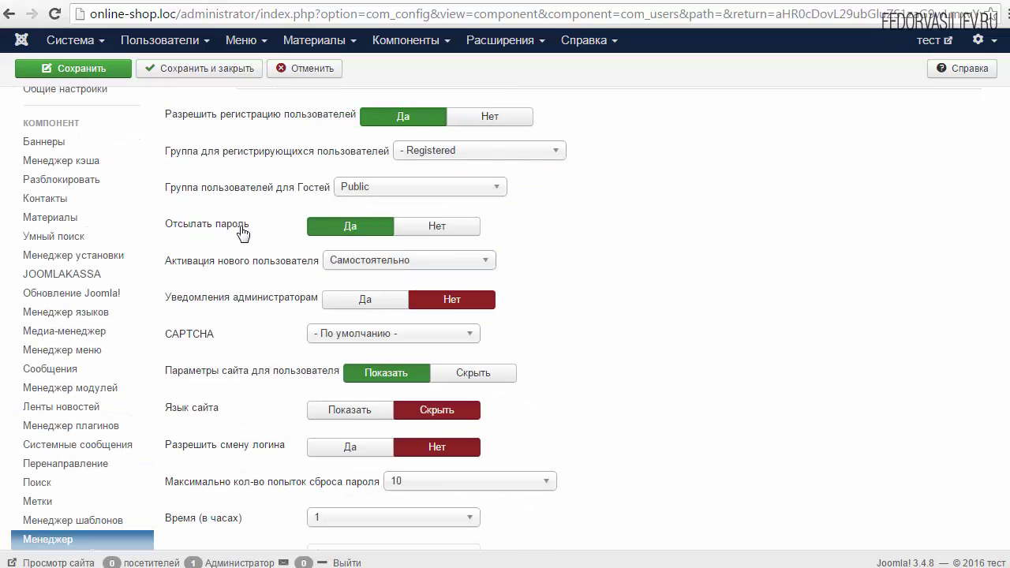
mouse_move(203, 269)
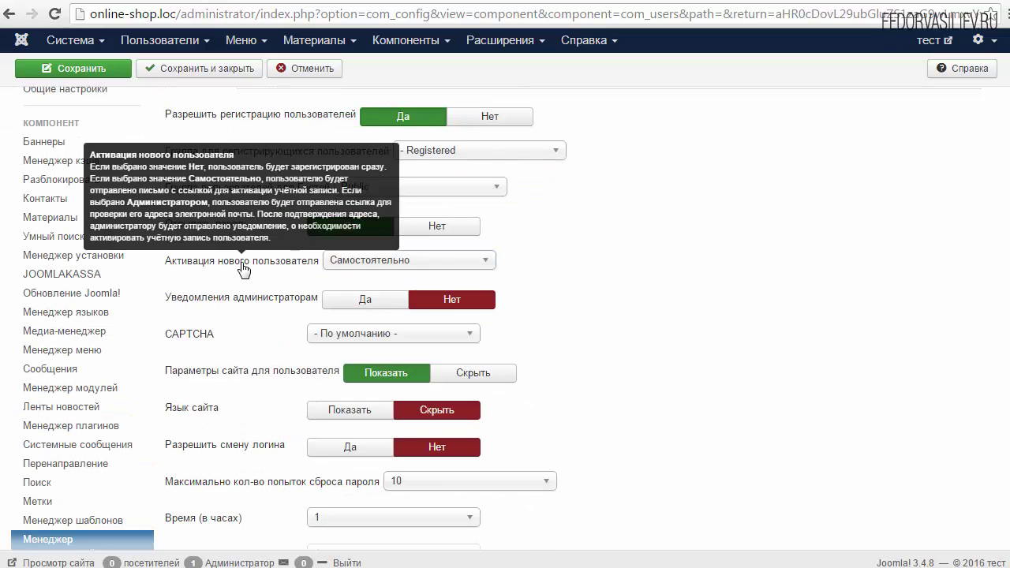
click(340, 260)
click(340, 279)
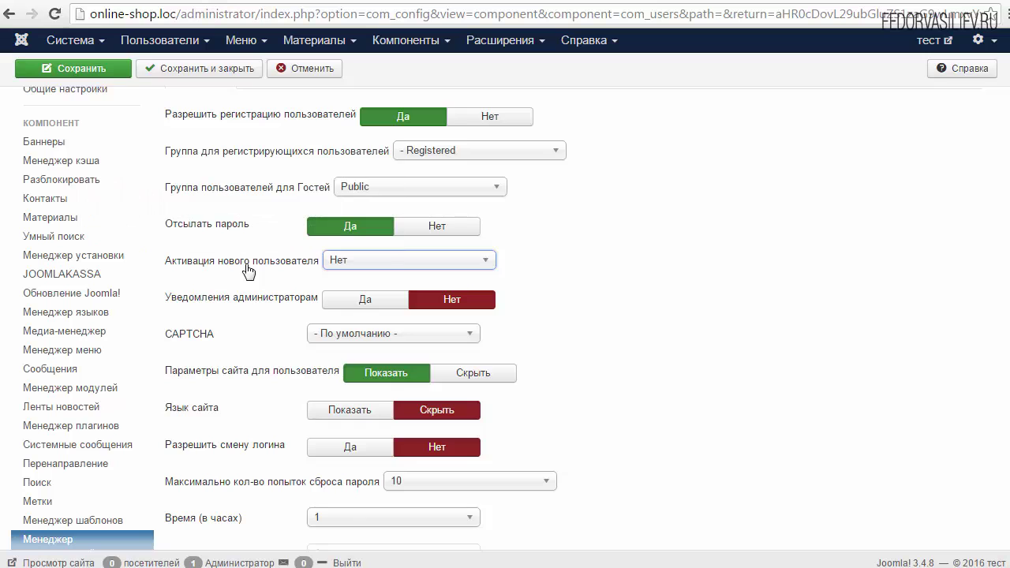
click(251, 277)
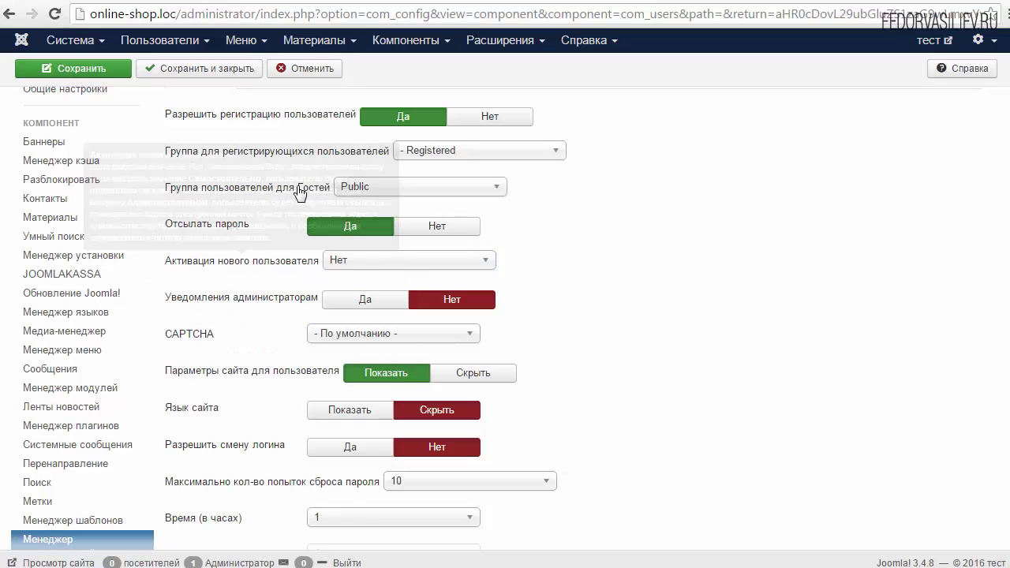
mouse_move(313, 270)
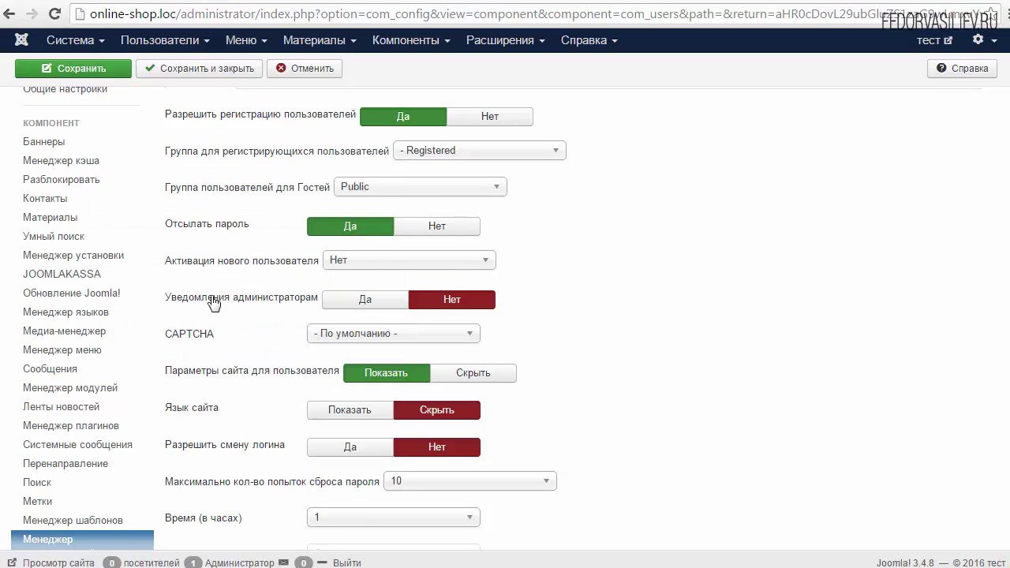
Turn on «Уведомления администраторам» and set «Параметры сайта для пользователя» to «Скрыть».
click(359, 300)
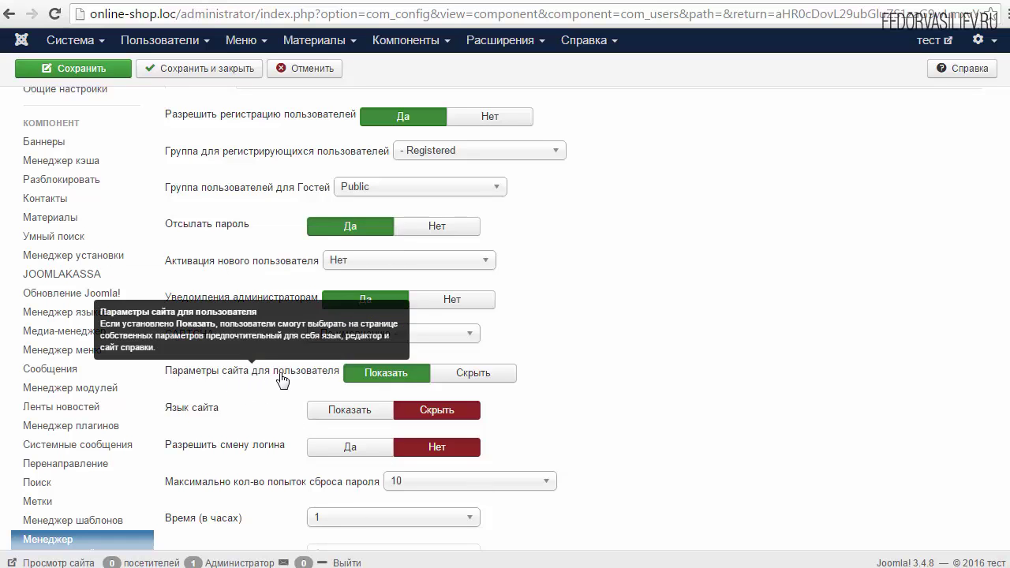
click(502, 377)
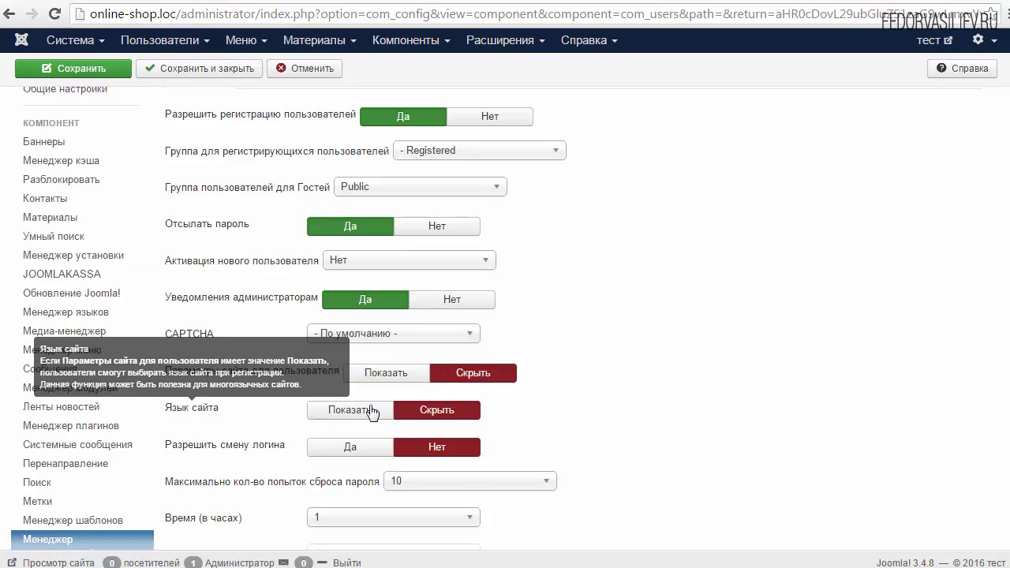
Lower «Максимально кол-во попыток сброса пароля», then save and close the user settings.
scroll(474, 426, down, 2)
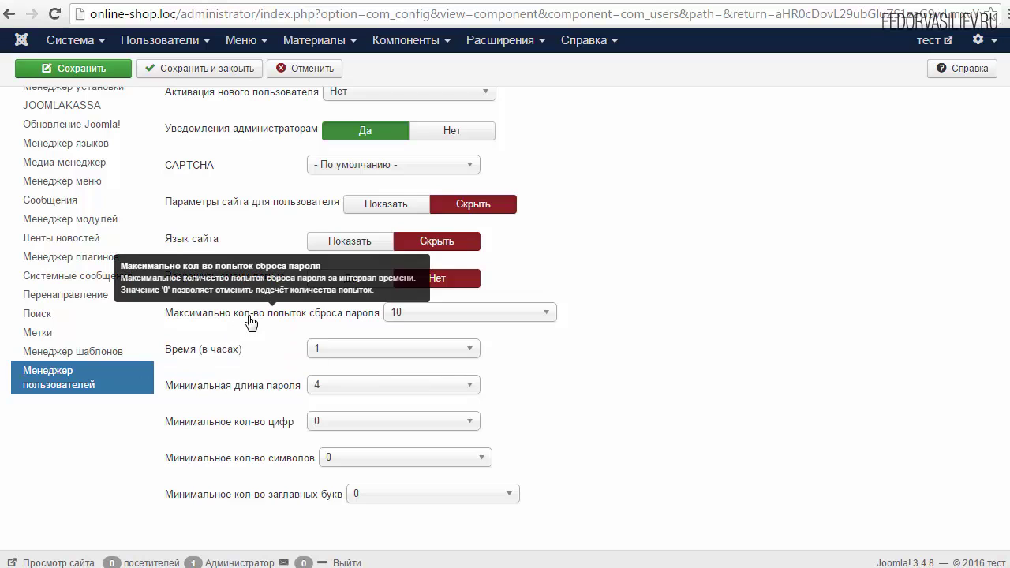
click(451, 314)
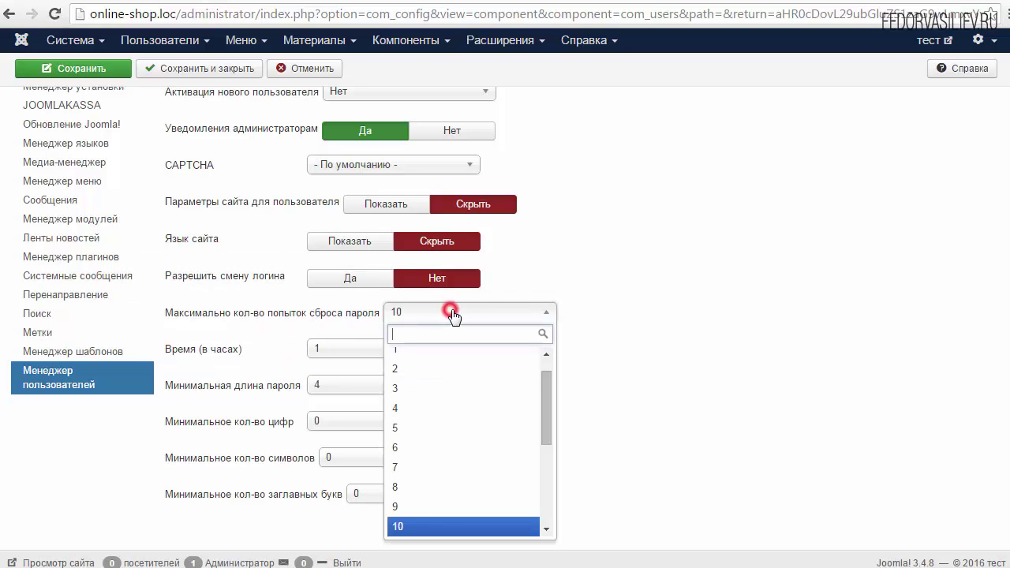
click(429, 438)
scroll(635, 488, up, 3)
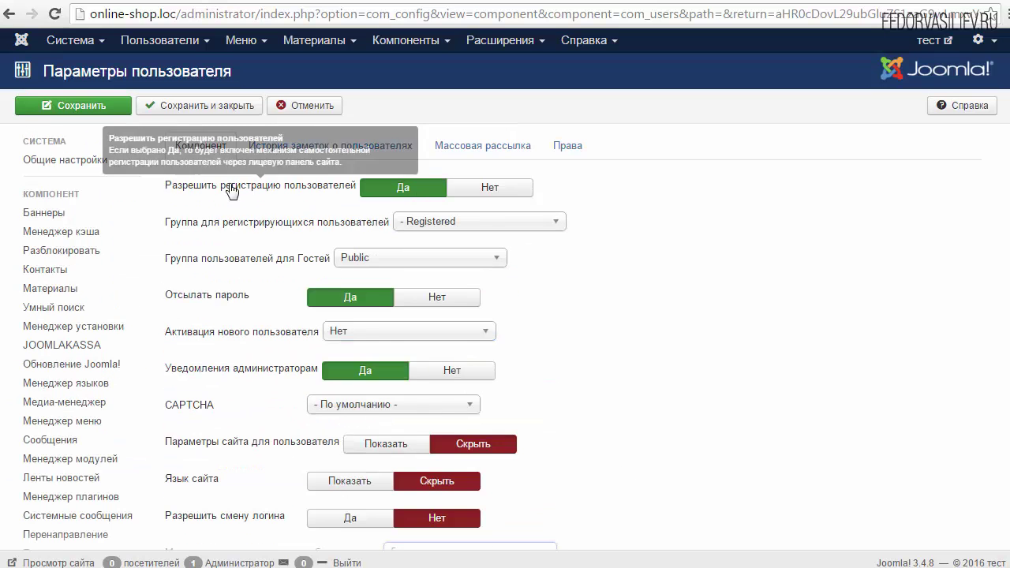
click(223, 105)
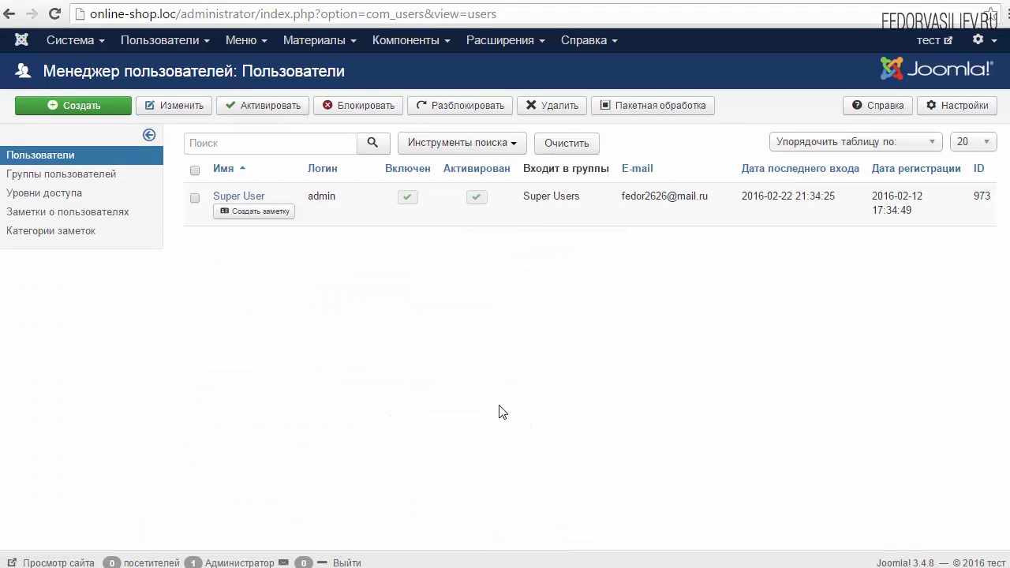
Open JoomlaKassa's «Корзина | Заказ» configuration and locate the «Заголовки таблиц» setting under «Страница корзины».
click(383, 41)
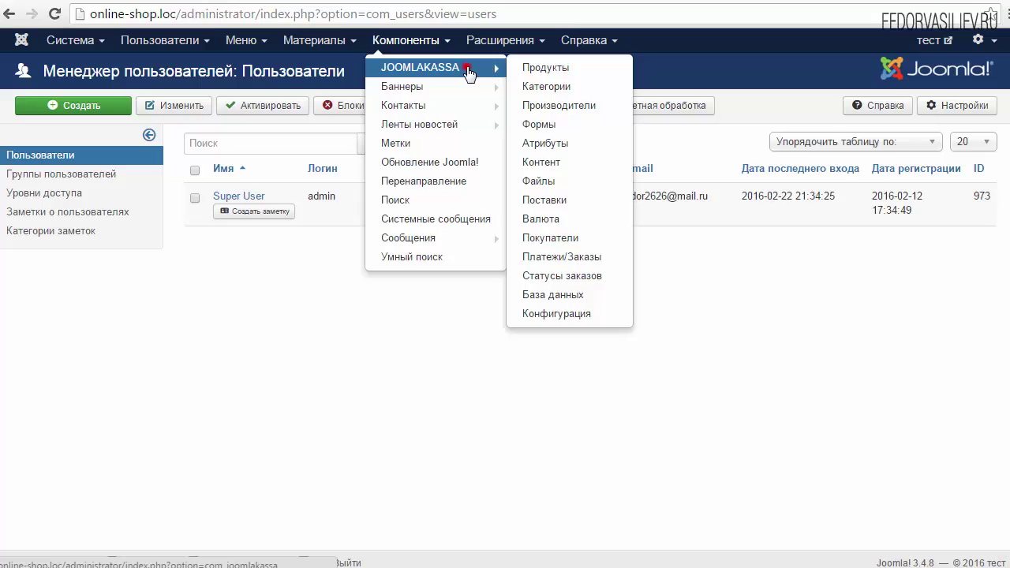
click(466, 68)
click(932, 105)
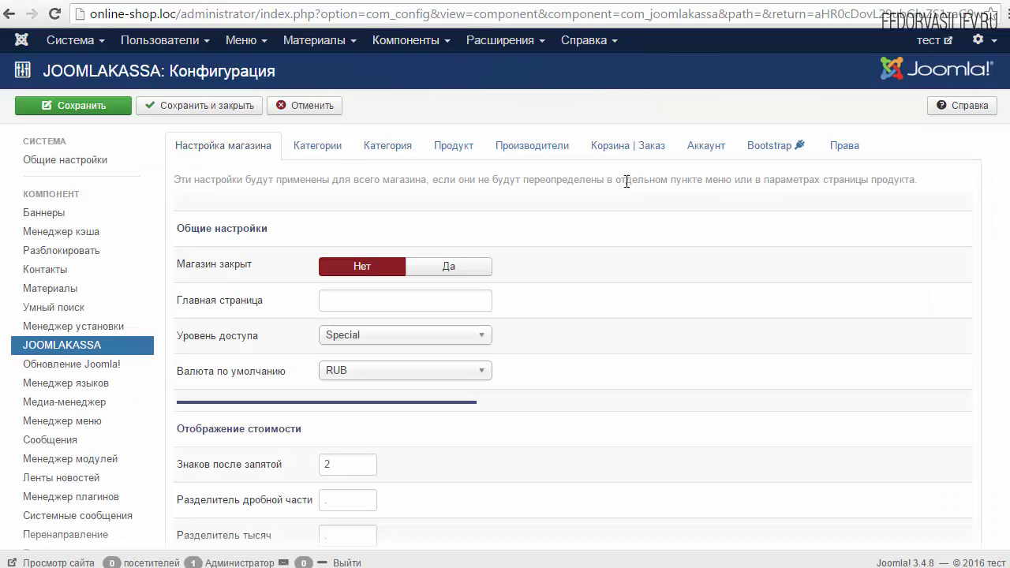
click(622, 147)
scroll(913, 478, down, 10)
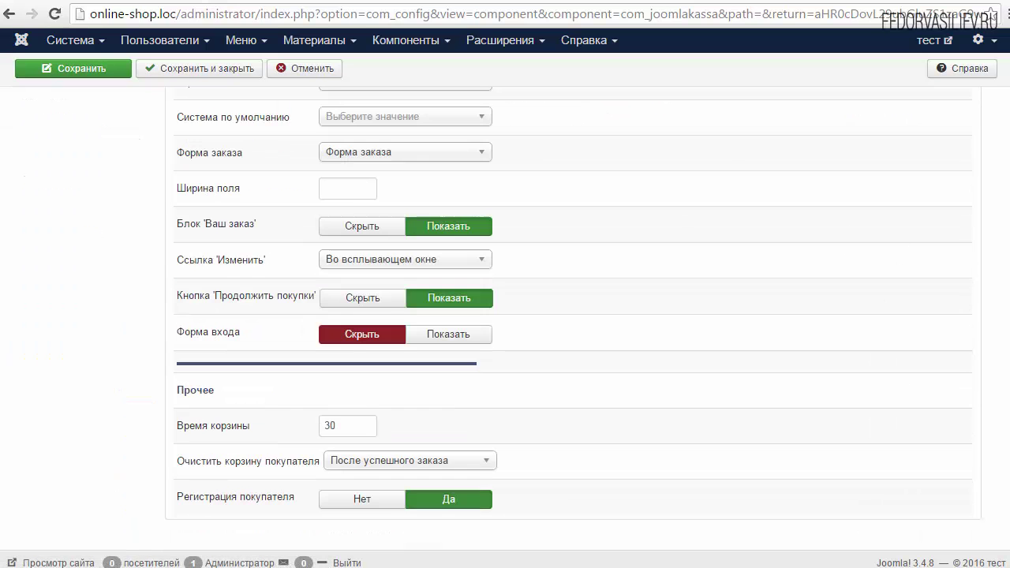
scroll(572, 316, up, 2)
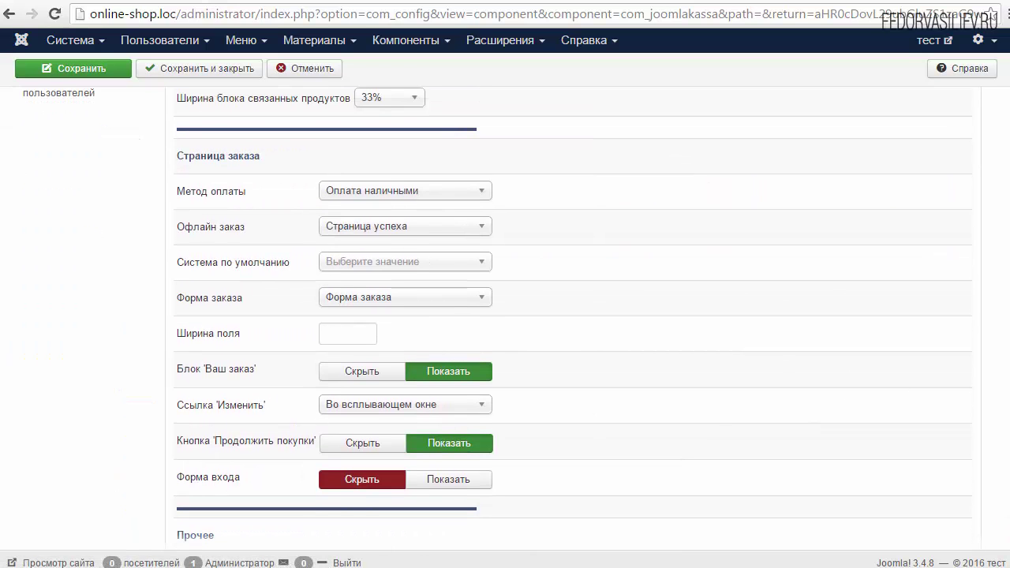
scroll(999, 417, up, 5)
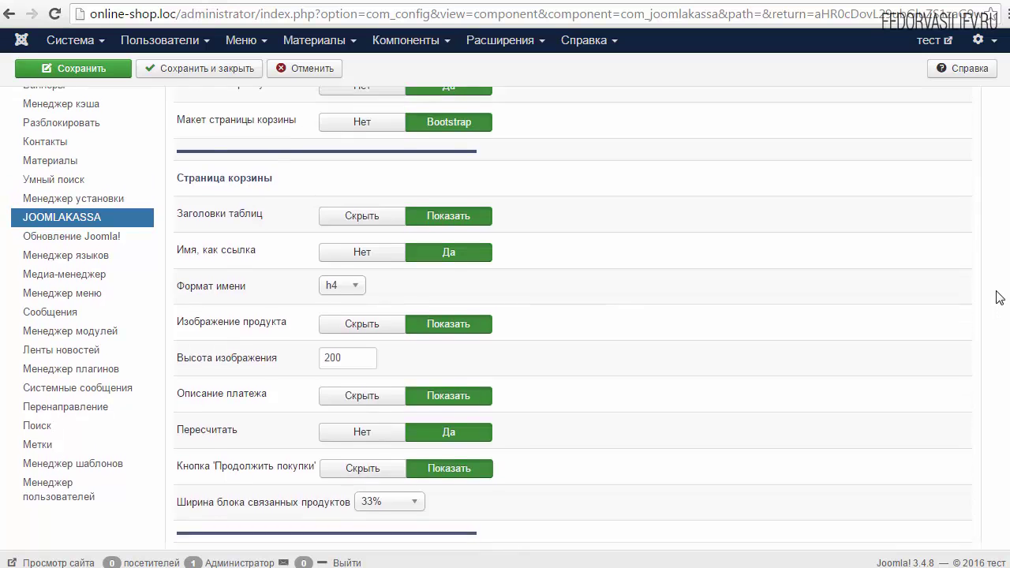
scroll(999, 289, down, 1)
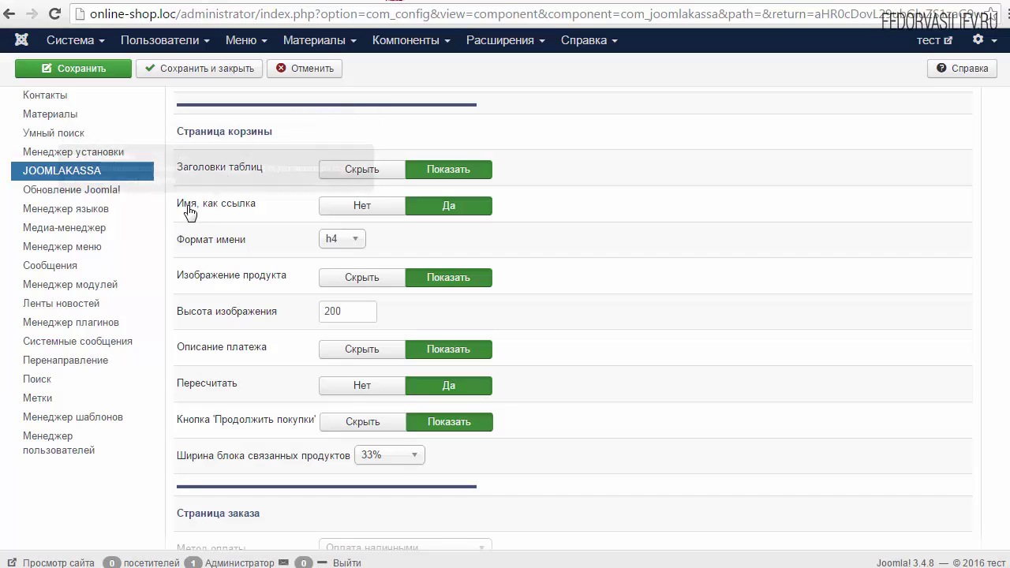
drag(273, 173, 183, 167)
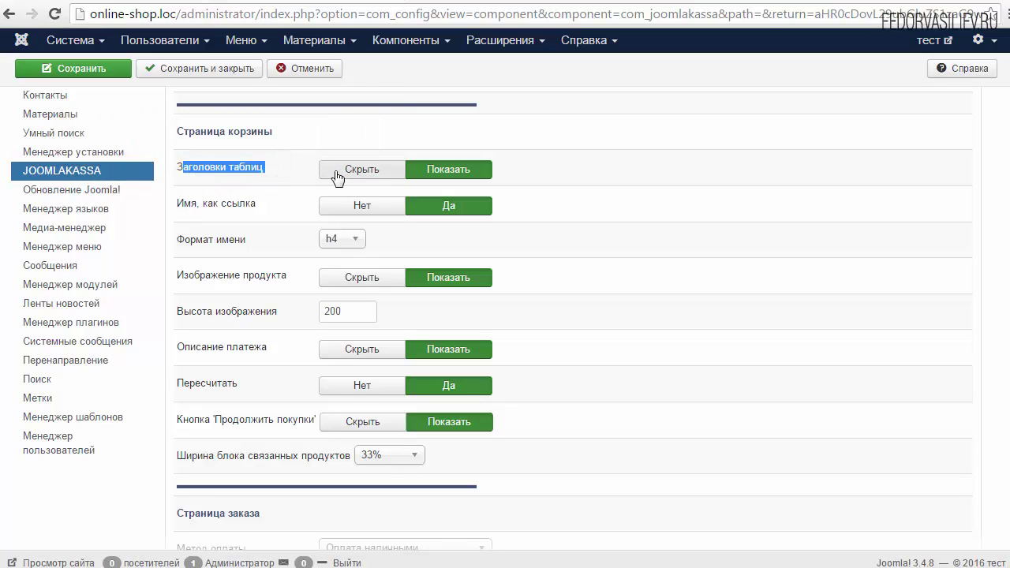
On the demo shop's order page, open the cart for editing and examine its table headings and recommended products.
click(245, 2)
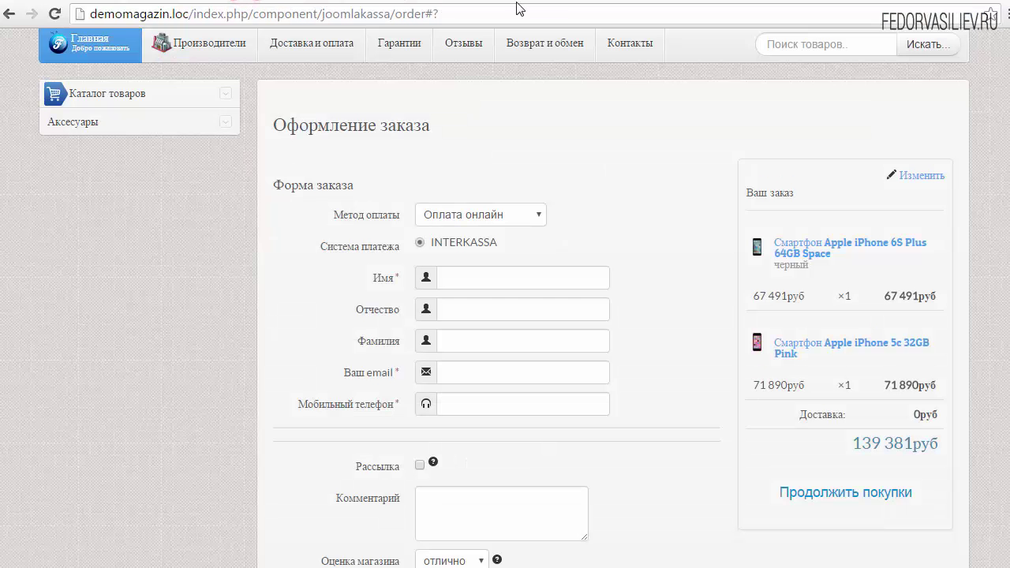
click(917, 175)
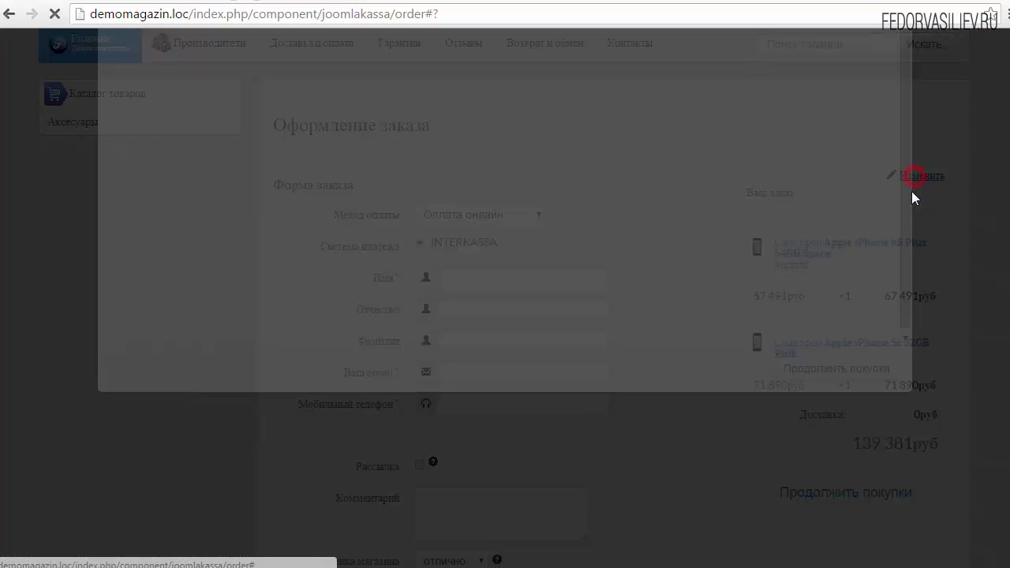
scroll(882, 275, down, 3)
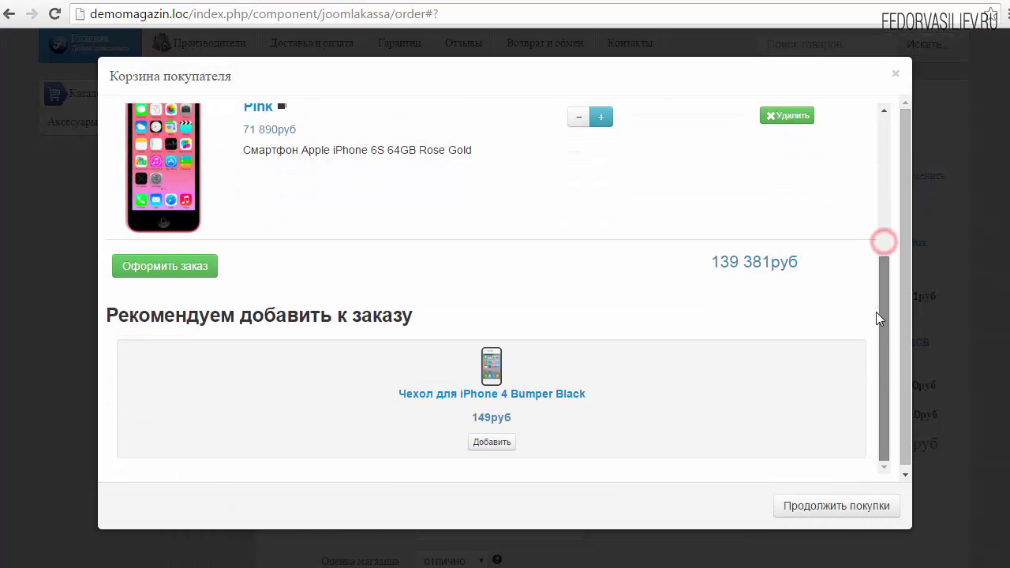
click(884, 241)
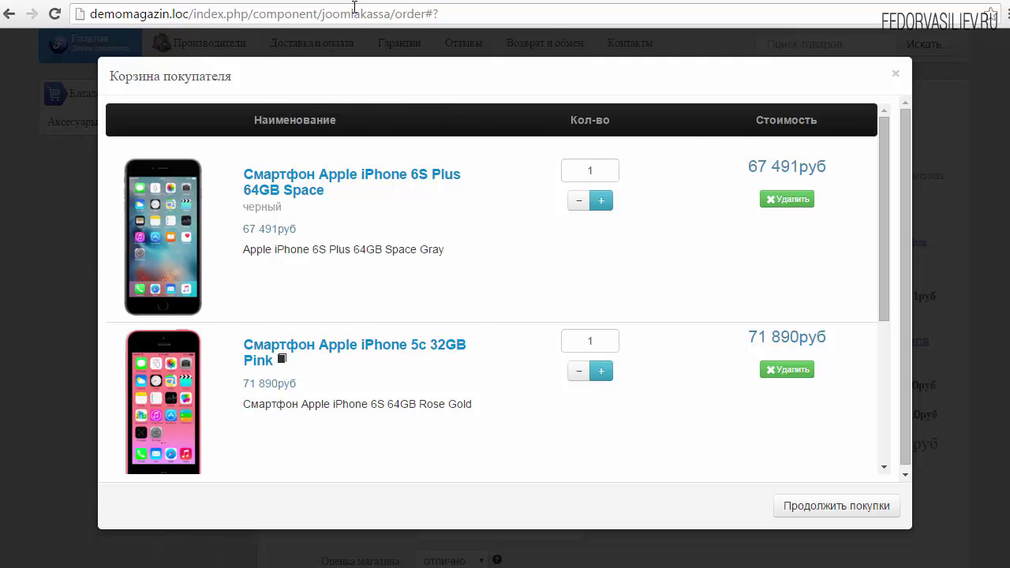
Set «Заголовки таблиц» to «Скрыть» in the cart page settings and save the configuration.
key(ctrl+Tab)
click(350, 172)
click(96, 71)
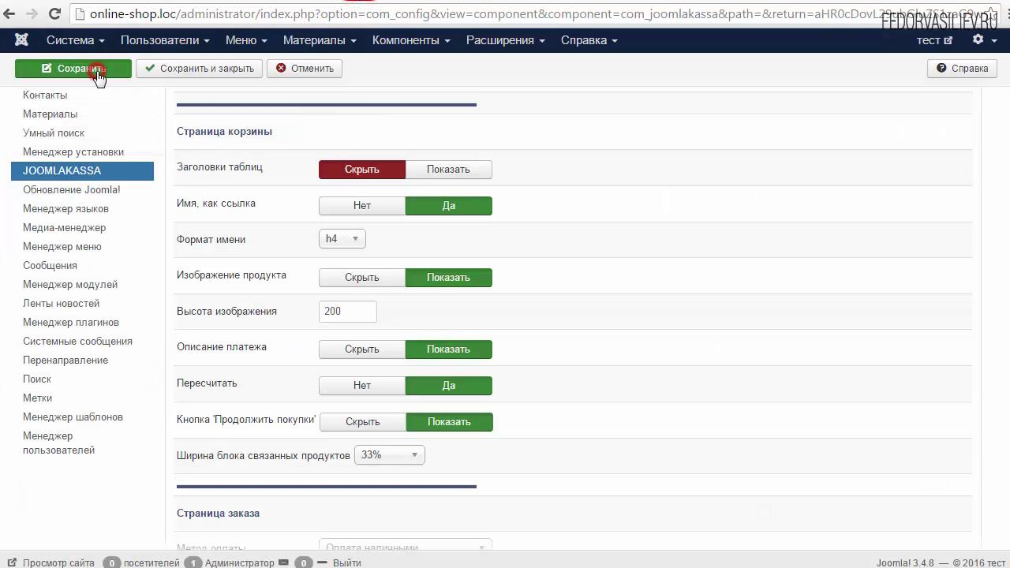
Reload the online-shop.loc order page and open its cart for editing to check the table headings.
key(ctrl+Tab)
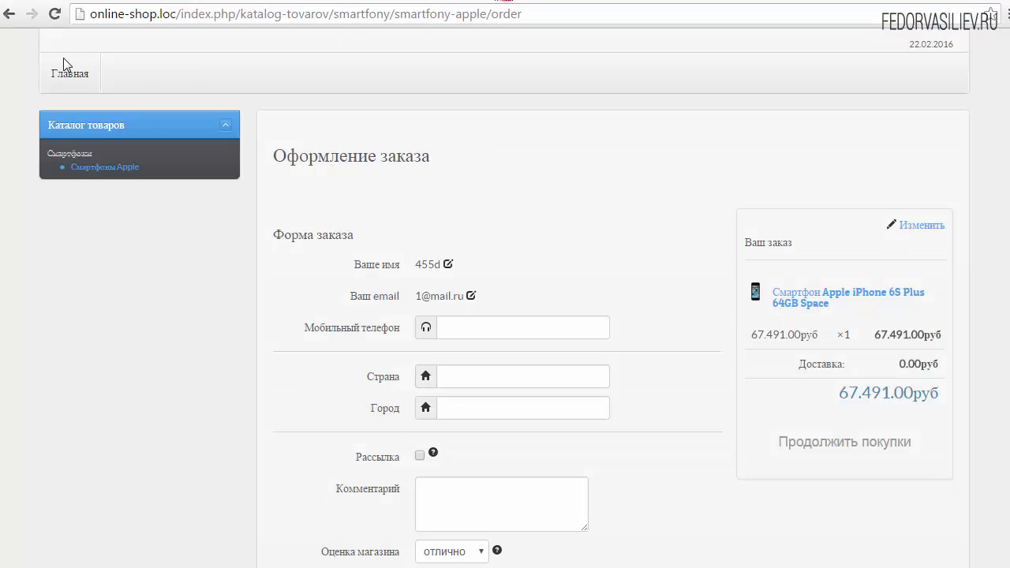
click(55, 13)
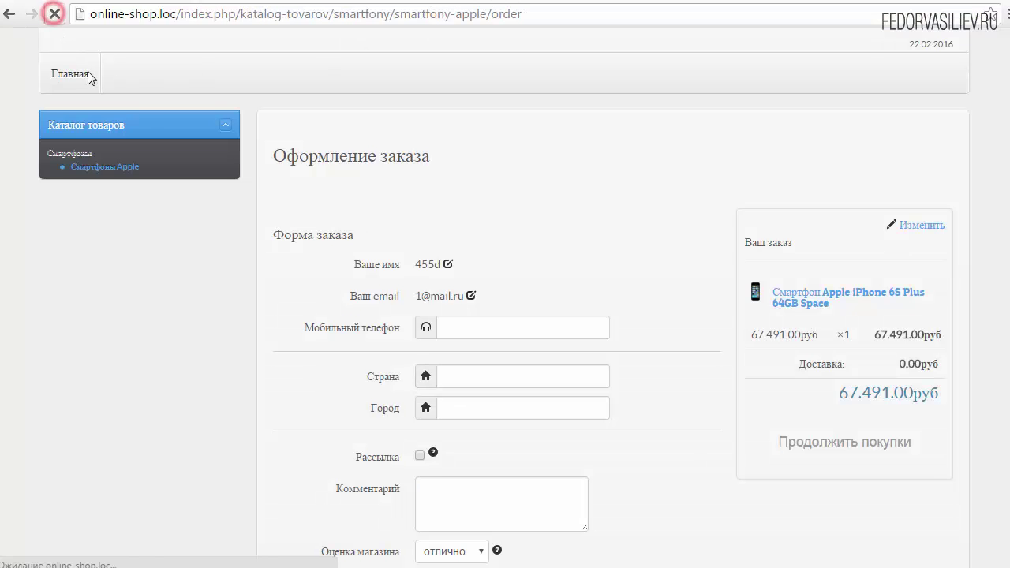
click(924, 227)
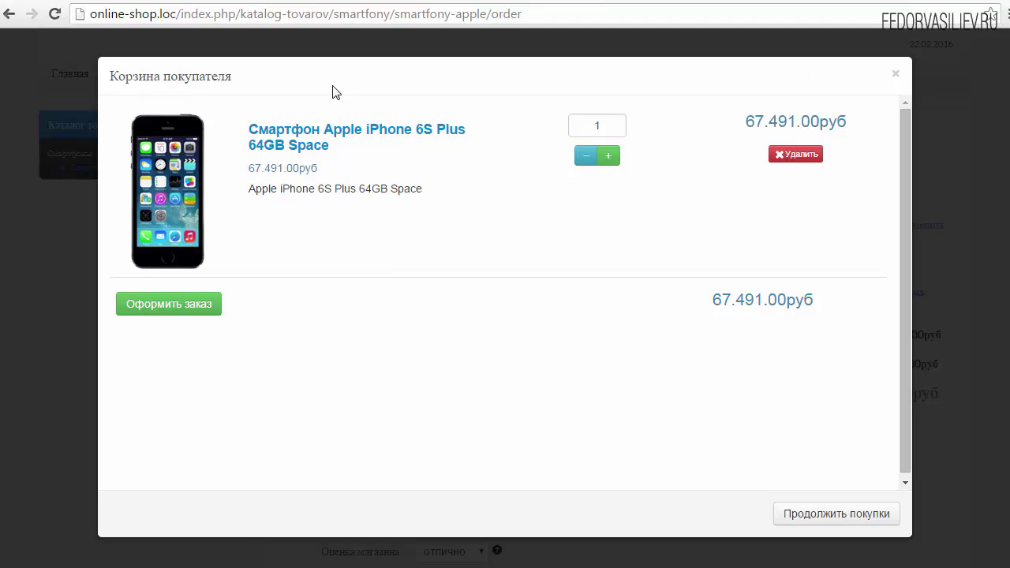
Compare the product name link, name format, image and «Высота изображения» settings with how the product appears in the shop's cart.
key(ctrl+Tab)
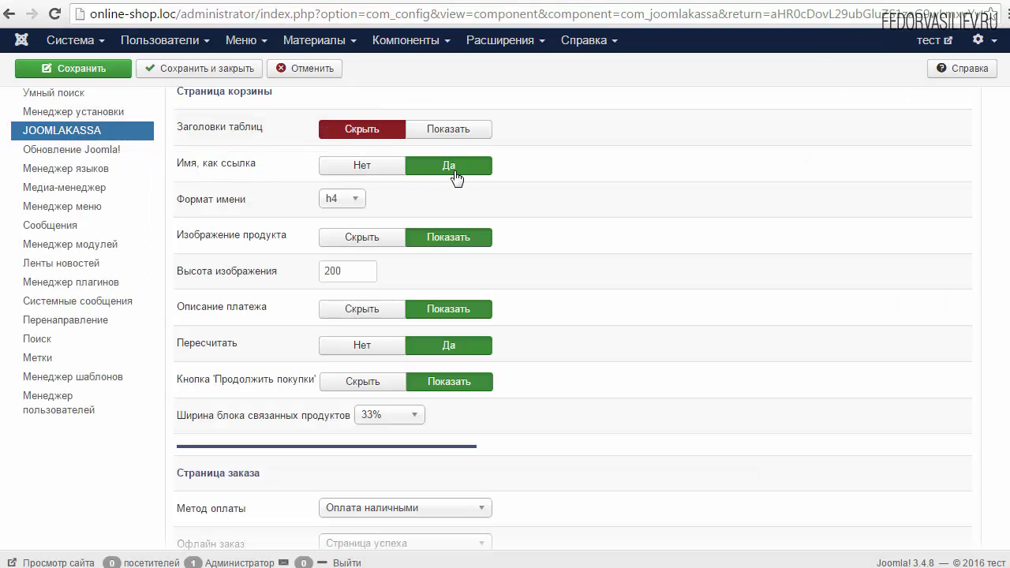
key(ctrl+Tab)
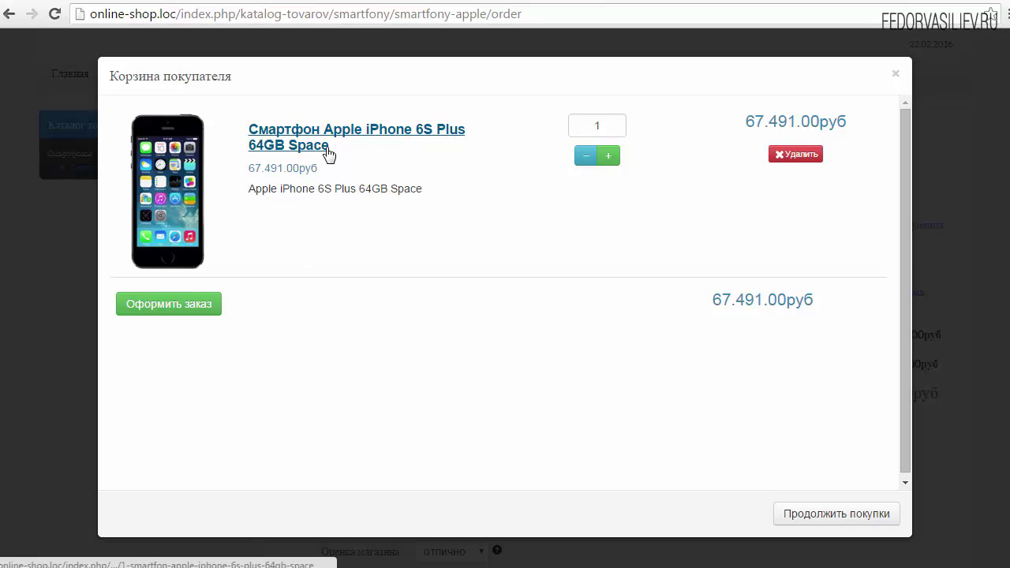
click(365, 0)
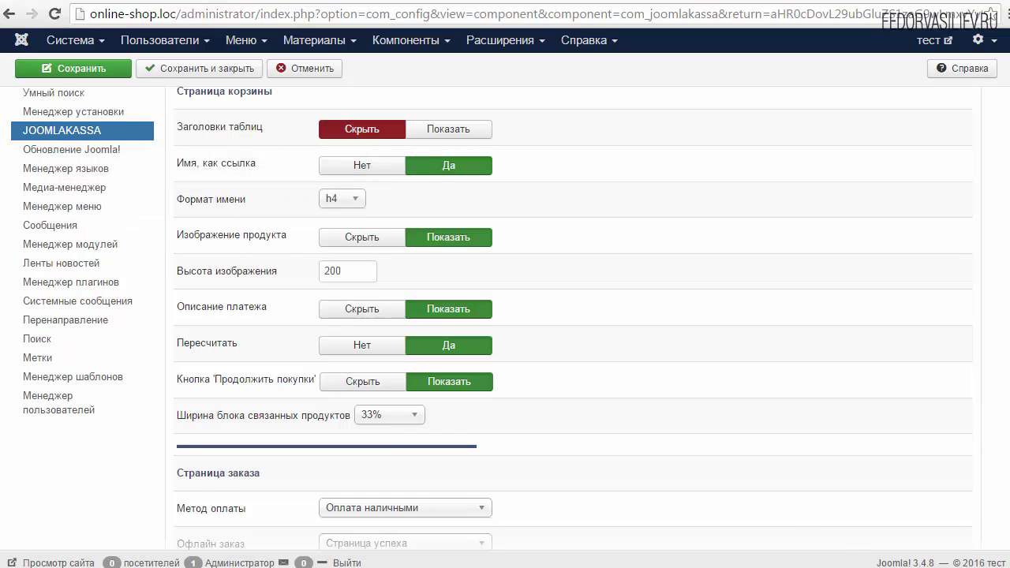
key(ctrl+Tab)
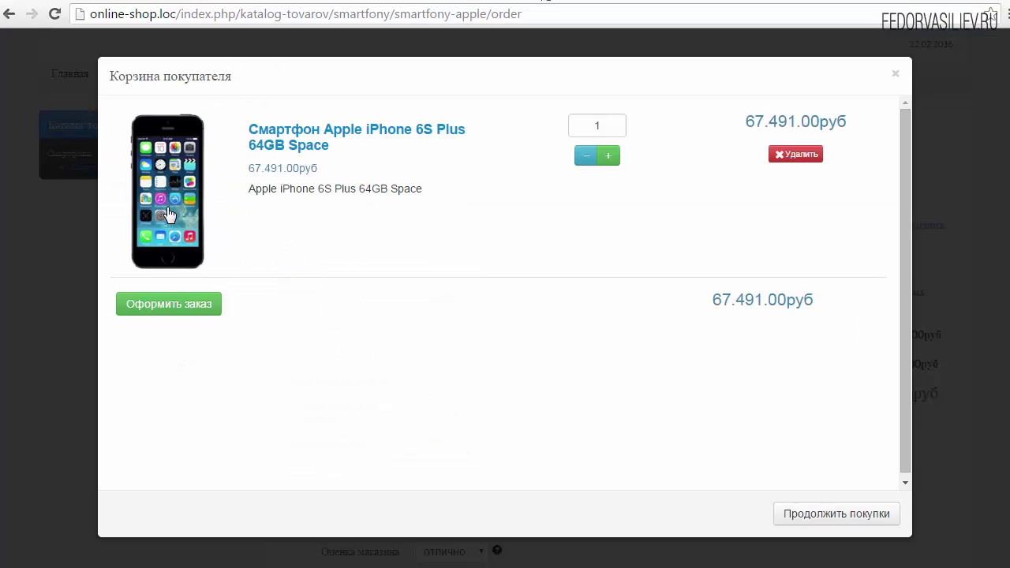
click(394, 2)
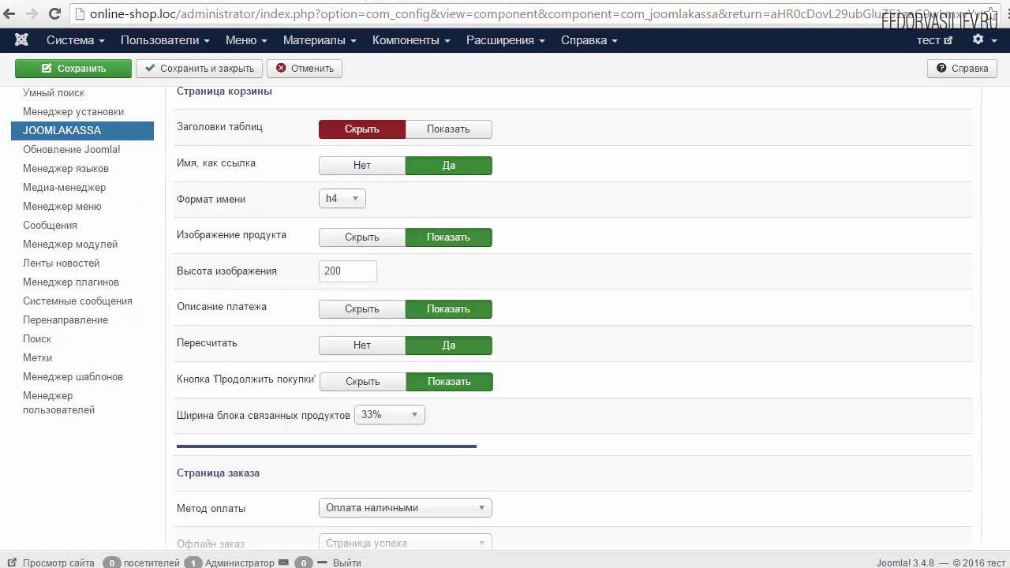
key(ctrl+Tab)
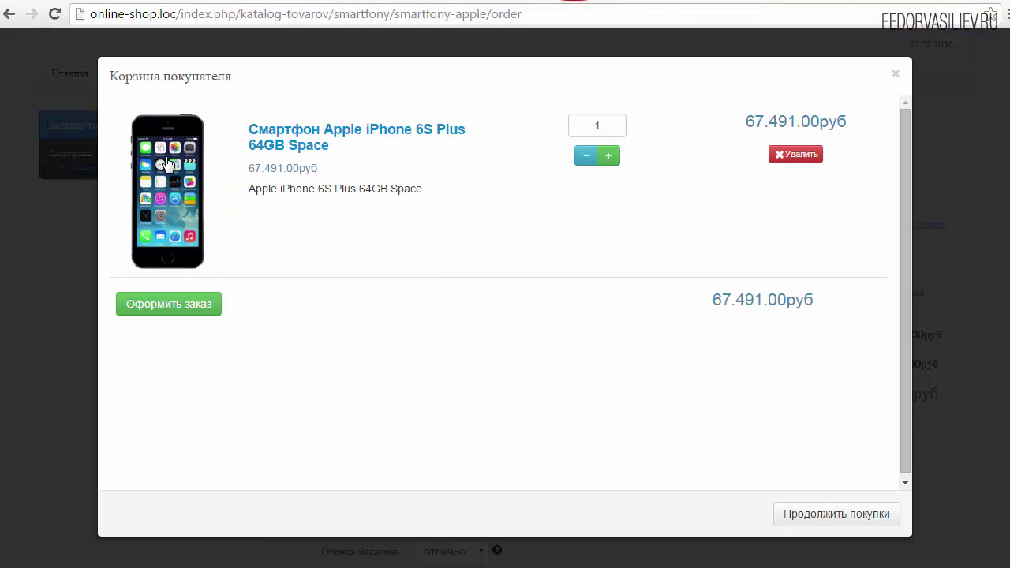
key(ctrl+Tab)
click(353, 272)
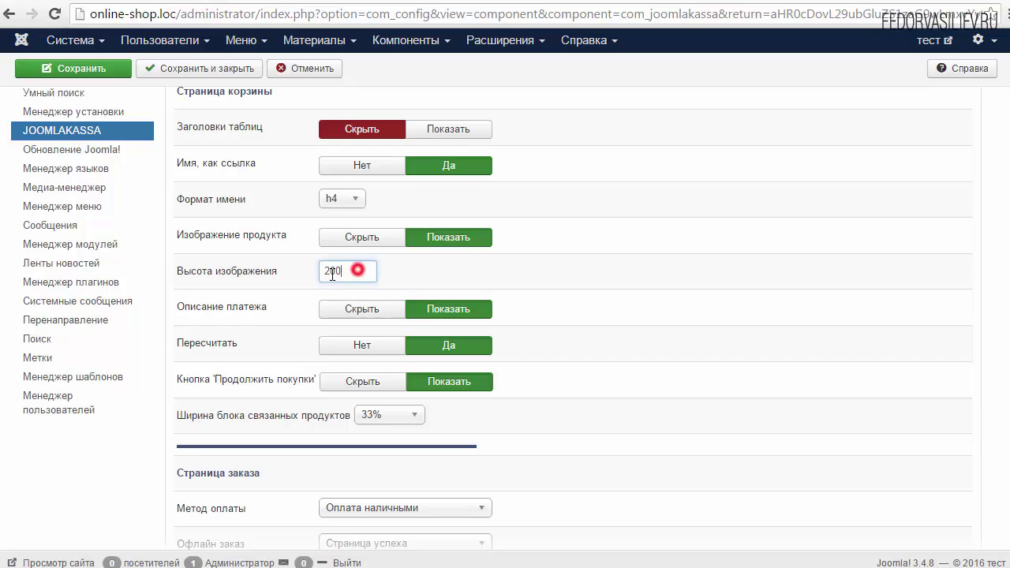
mouse_move(256, 276)
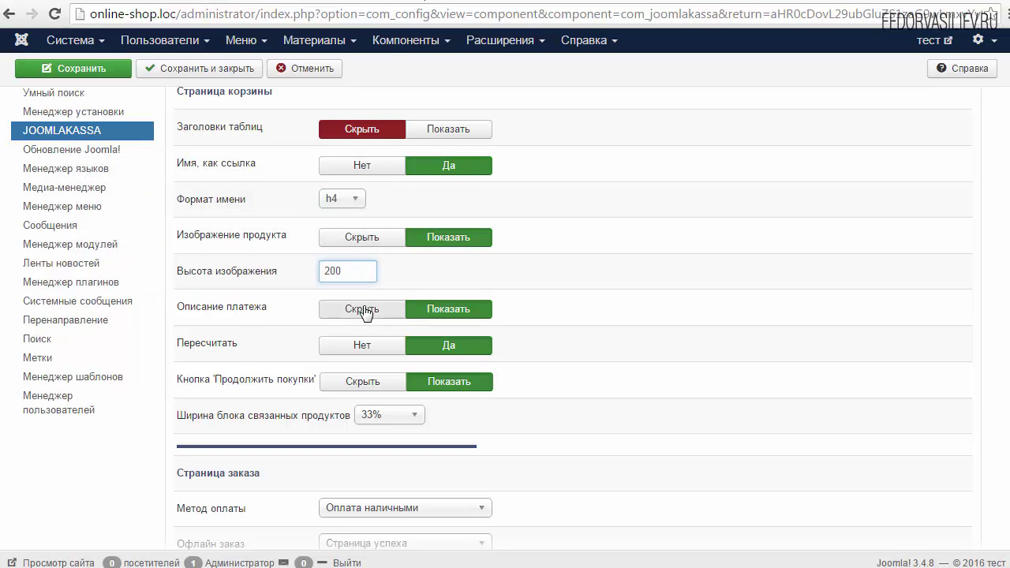
Examine the product description line in the shop's cart that «Описание платежа» controls.
key(ctrl+Tab)
mouse_move(429, 190)
mouse_down()
mouse_move(247, 192)
mouse_move(412, 188)
mouse_up()
click(349, 188)
click(425, 188)
click(246, 193)
click(412, 190)
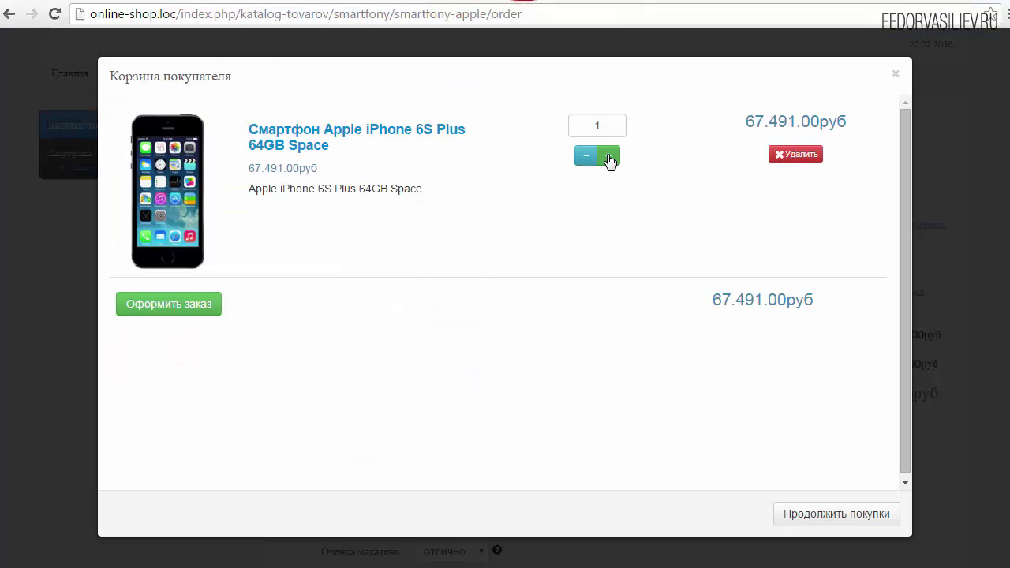
Raise the smartphone's cart quantity to 2, return it to 1 and try to go below 1.
click(609, 158)
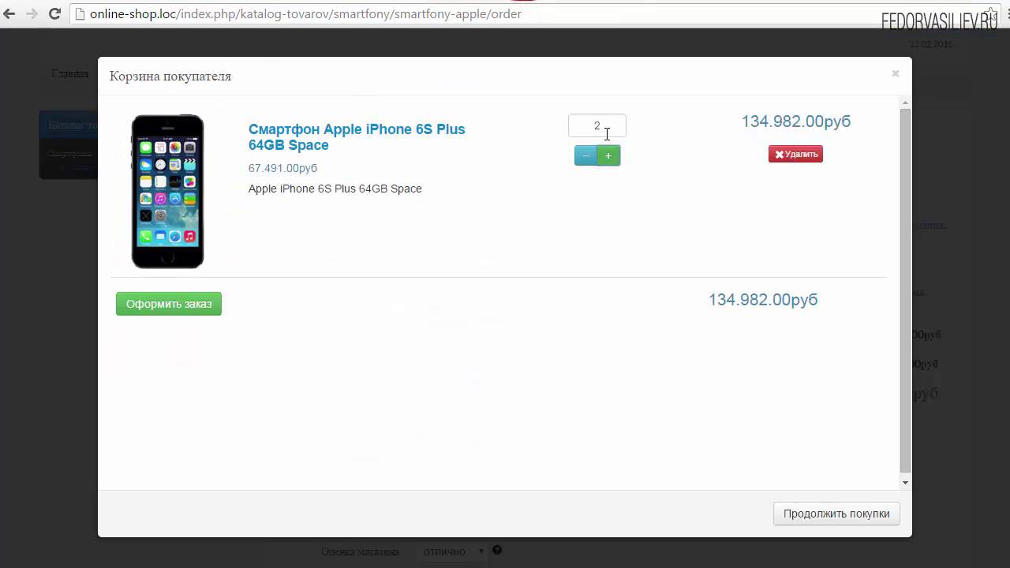
click(602, 125)
click(585, 157)
click(585, 157)
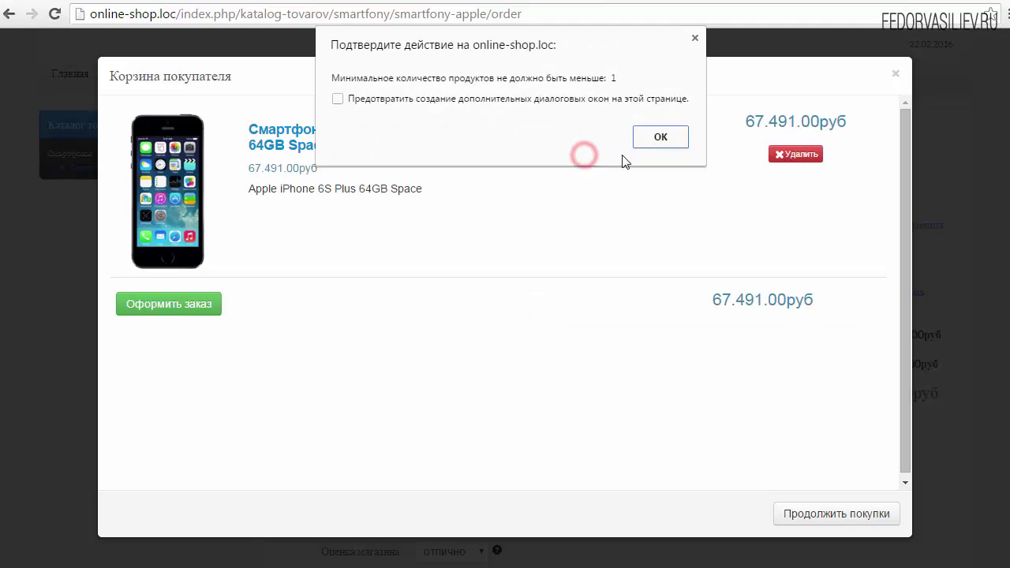
key(Return)
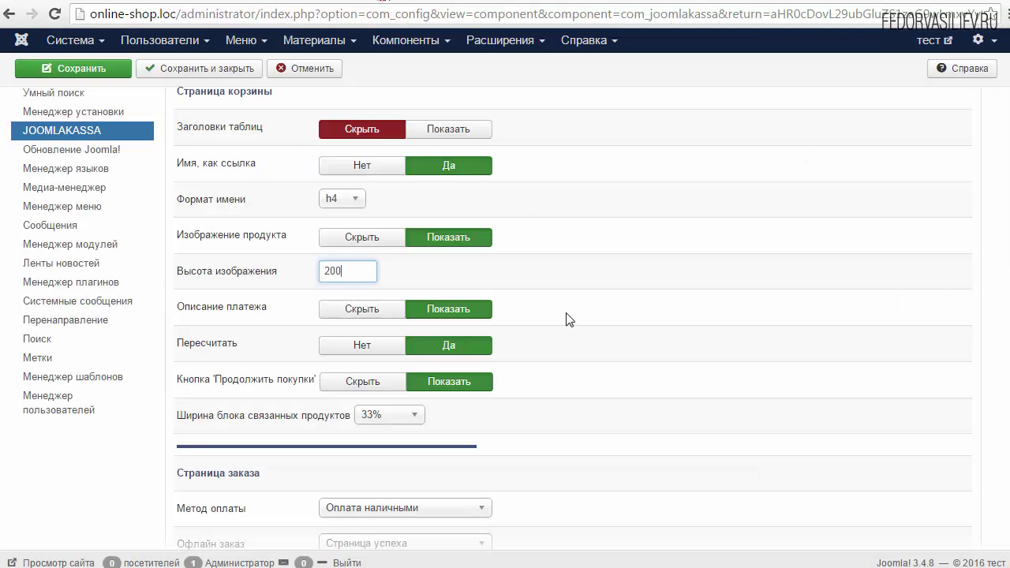
Set «Пересчитать» to «Нет», save the configuration and open the shop's cart to check the quantity controls.
click(361, 345)
click(112, 69)
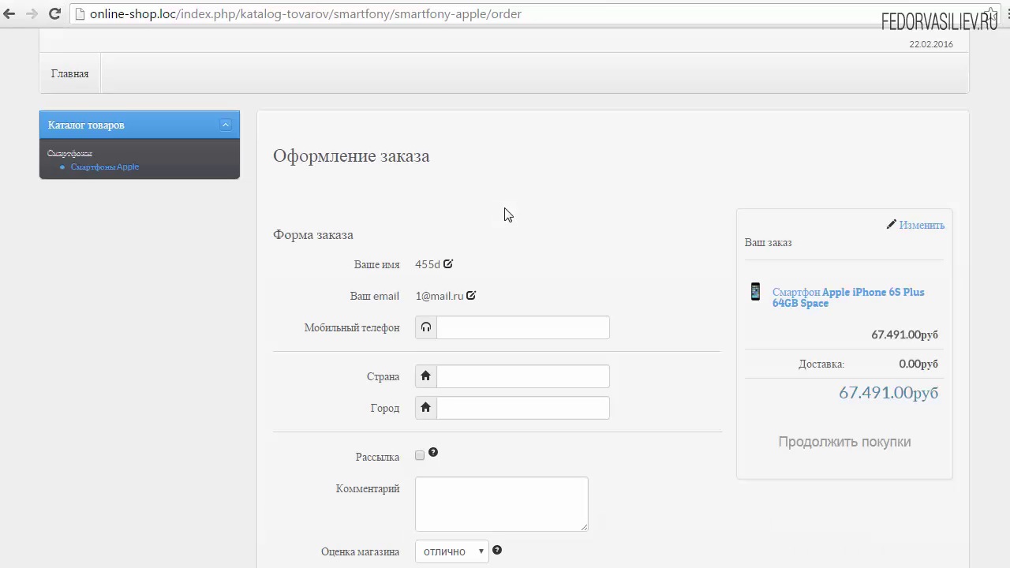
click(913, 225)
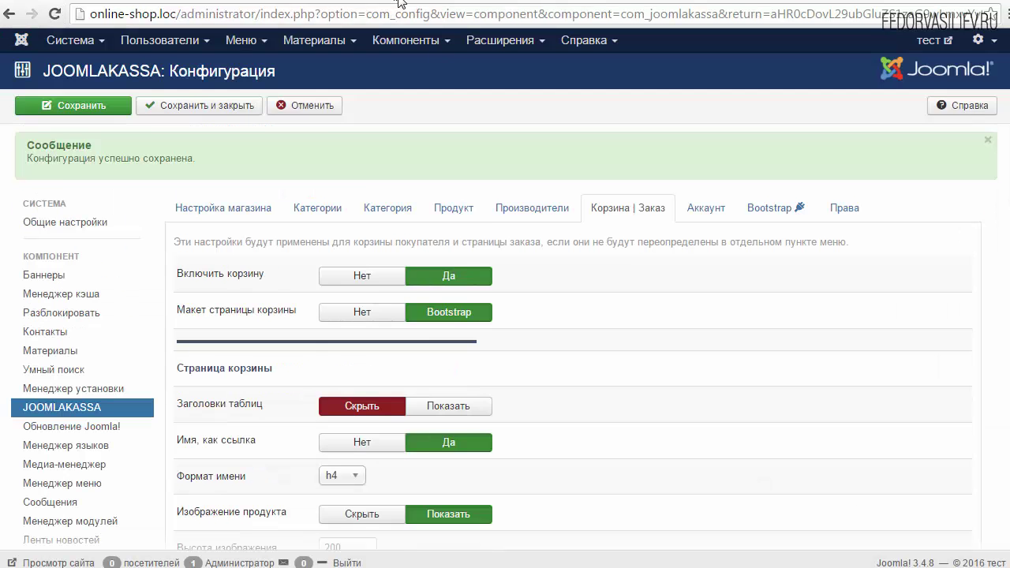
Set «Пересчитать» back to «Да» in the cart page settings.
scroll(678, 266, down, 5)
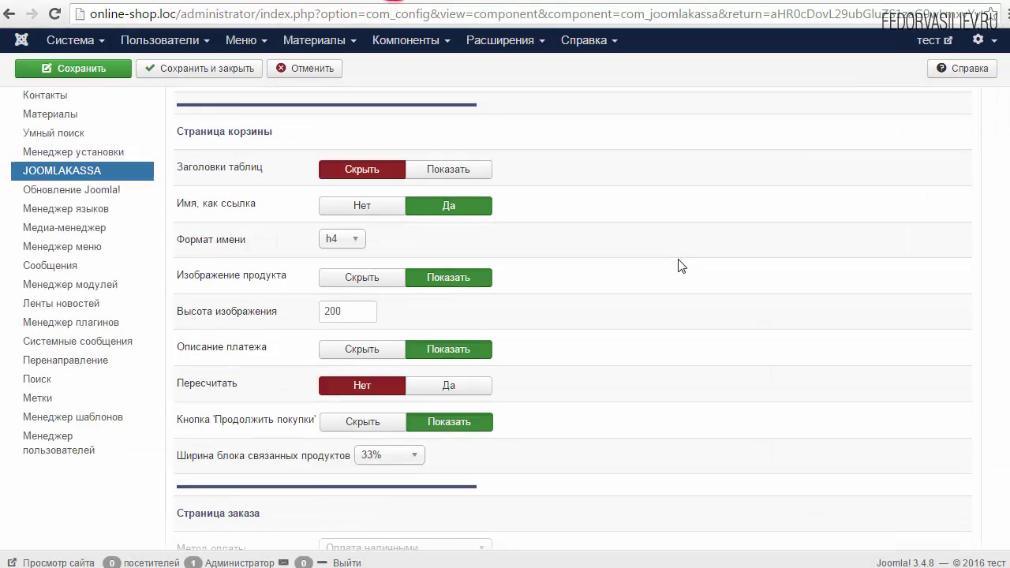
scroll(678, 266, up, 2)
click(437, 386)
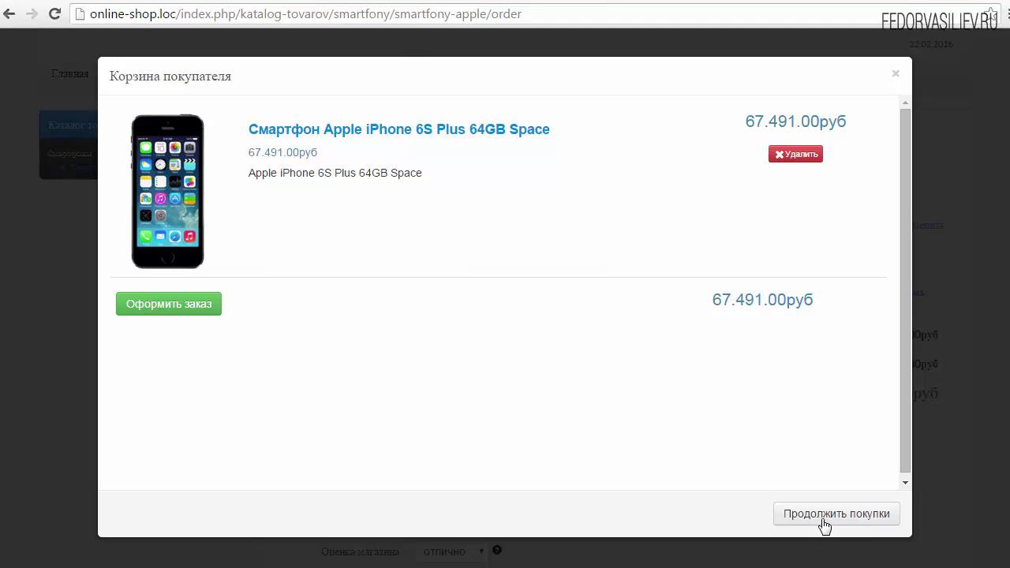
Add the Apple iPhone 5c 32GB Pink smartphone to the shop's cart and open the cart to check the related products block.
click(412, 3)
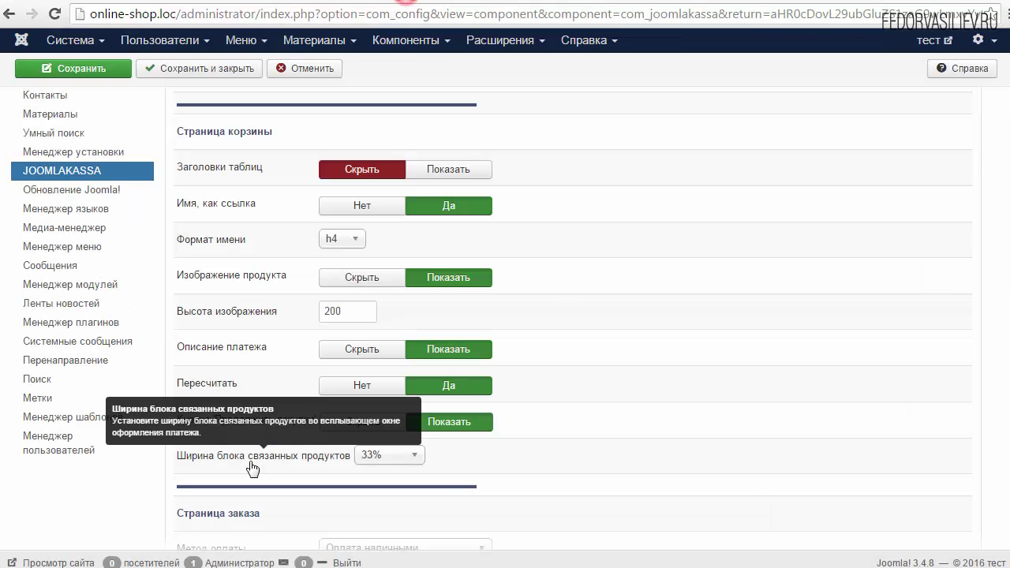
click(513, 3)
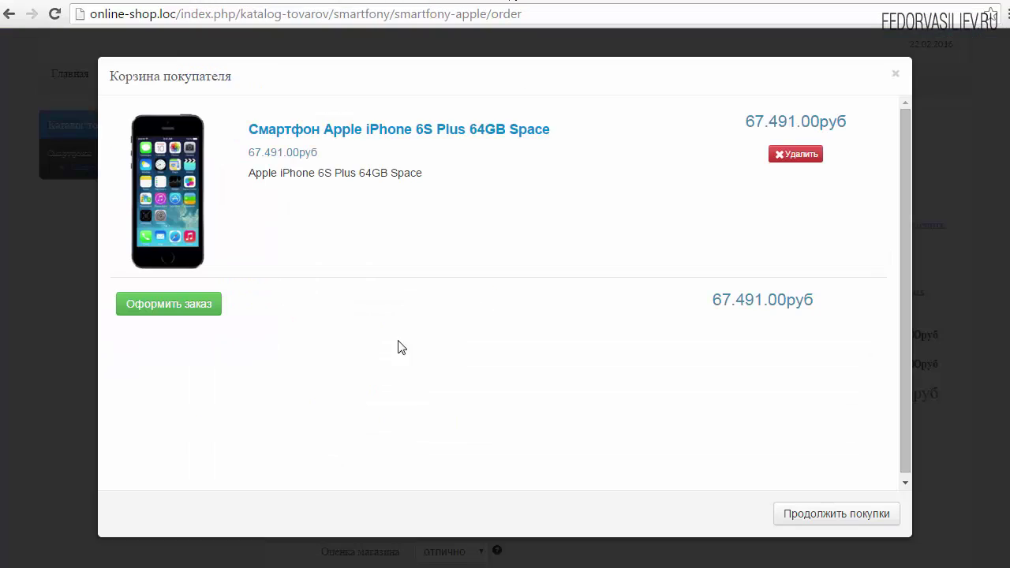
click(896, 82)
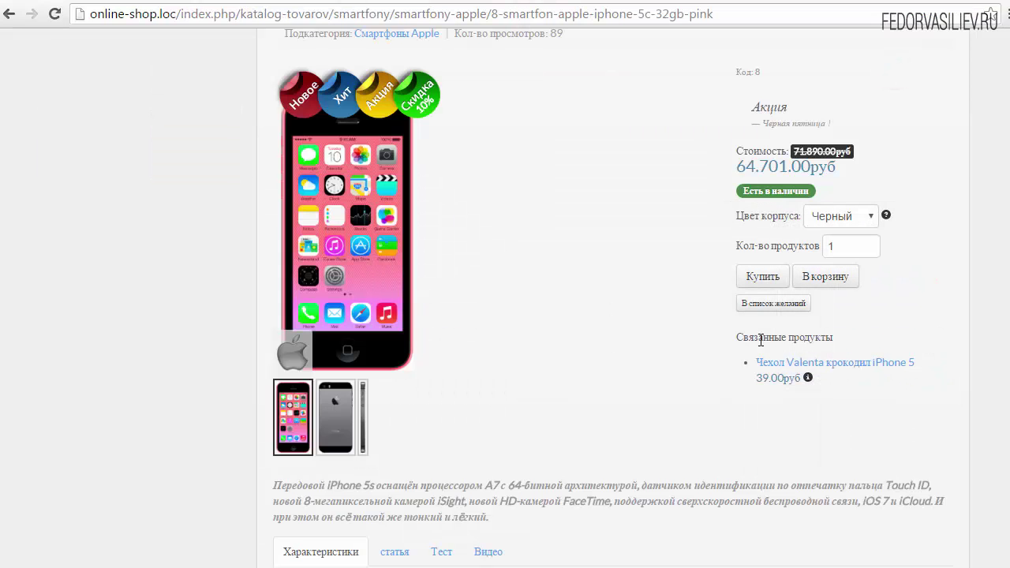
click(826, 276)
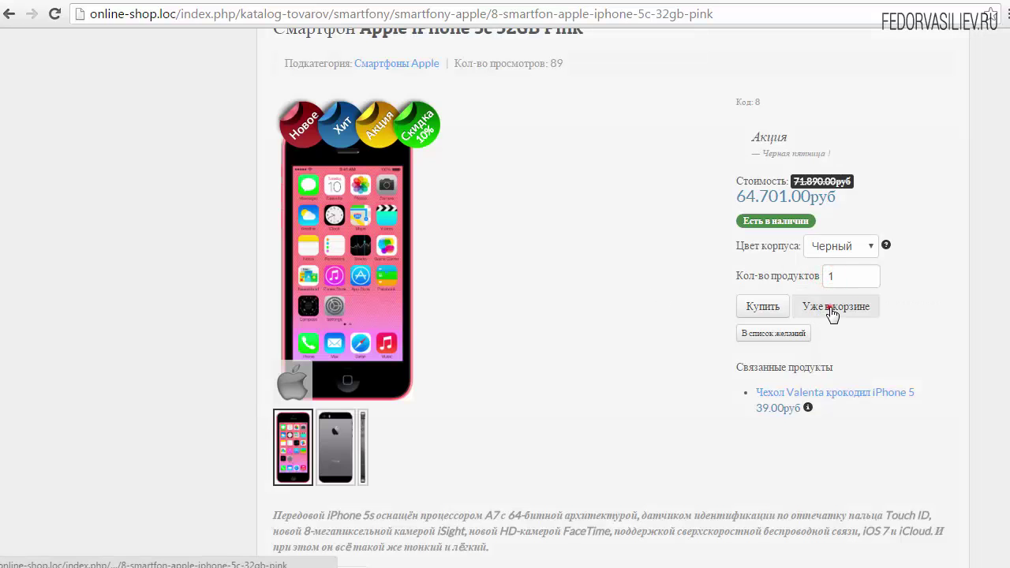
click(832, 310)
click(107, 317)
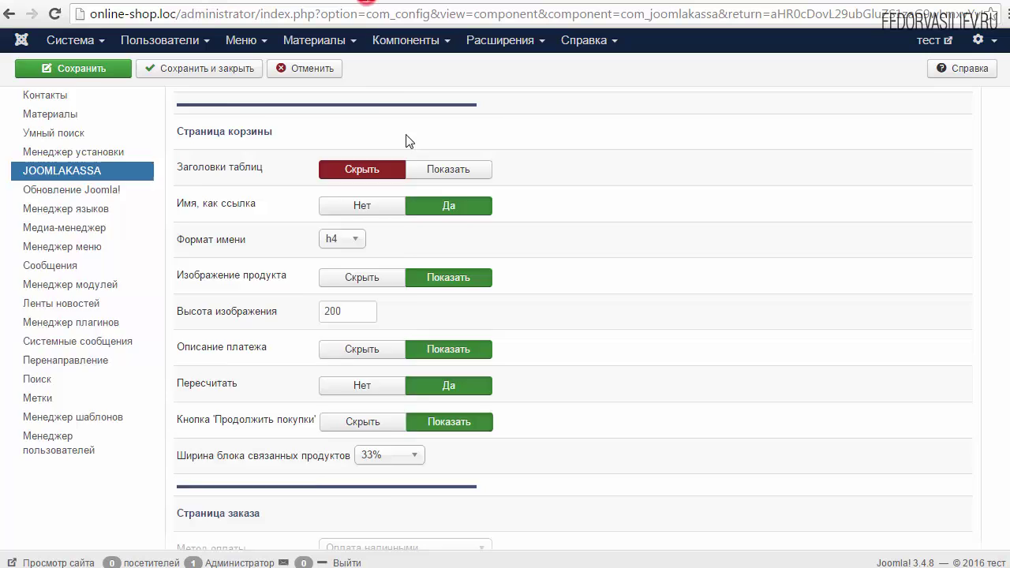
Set «Ширина блока связанных продуктов» to 100%, save the configuration and check the block's width in the shop's reloaded cart.
scroll(217, 278, down, 2)
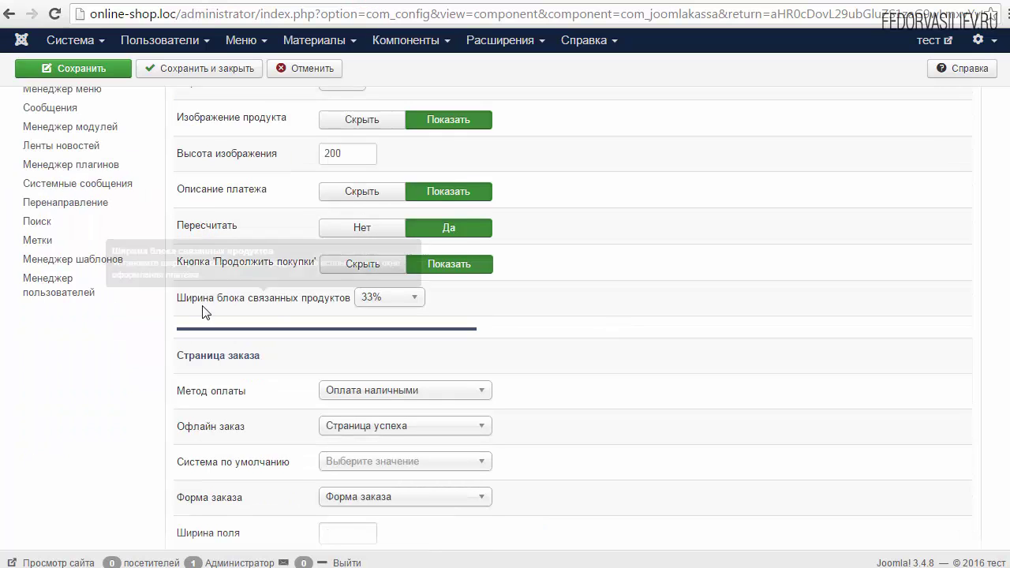
click(386, 297)
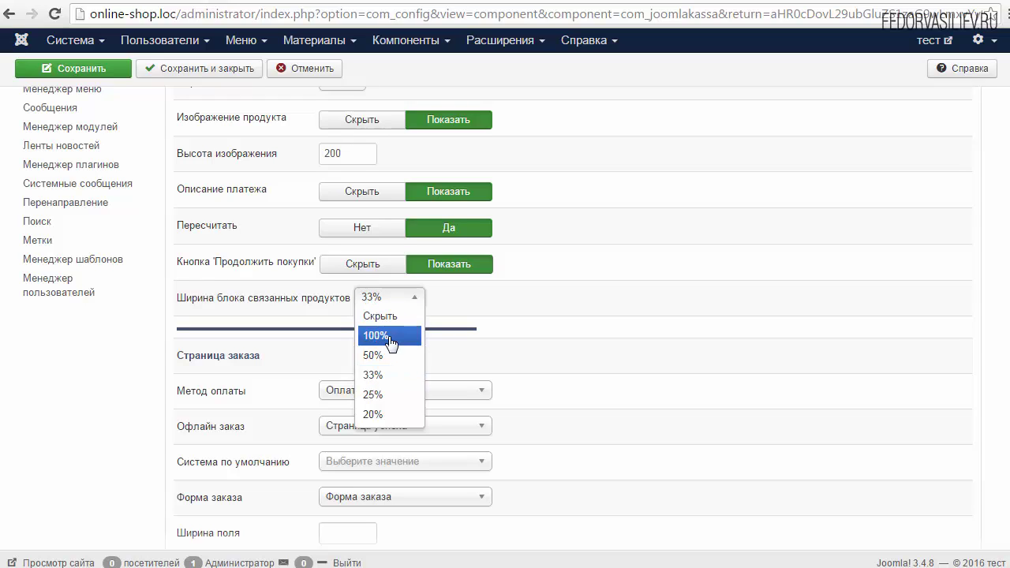
click(390, 337)
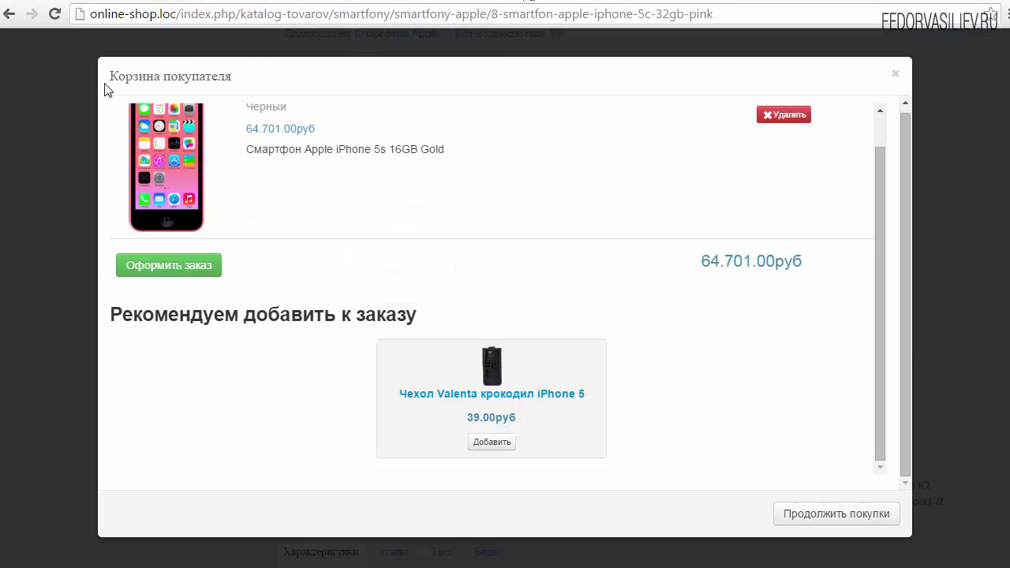
click(55, 13)
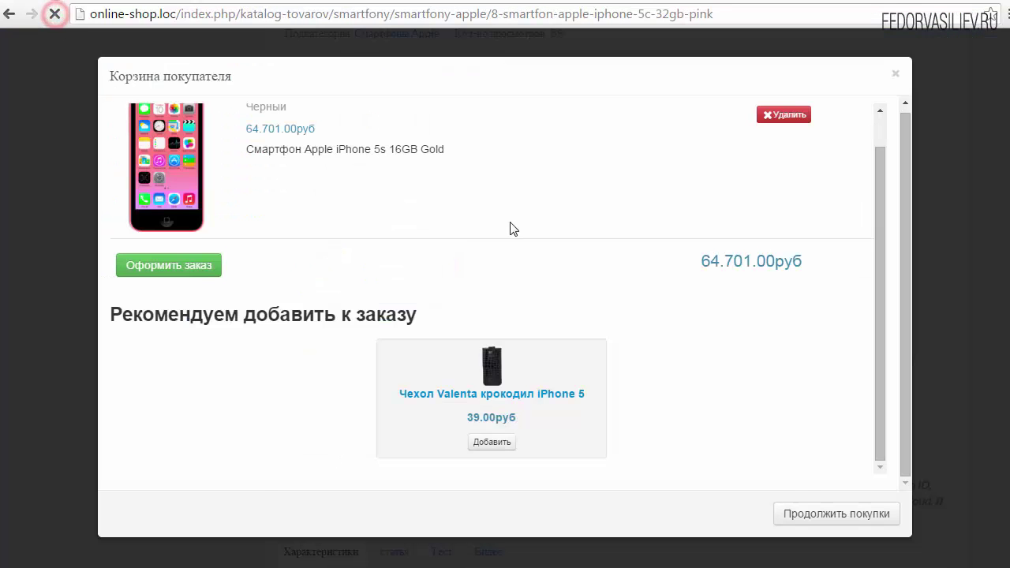
click(835, 362)
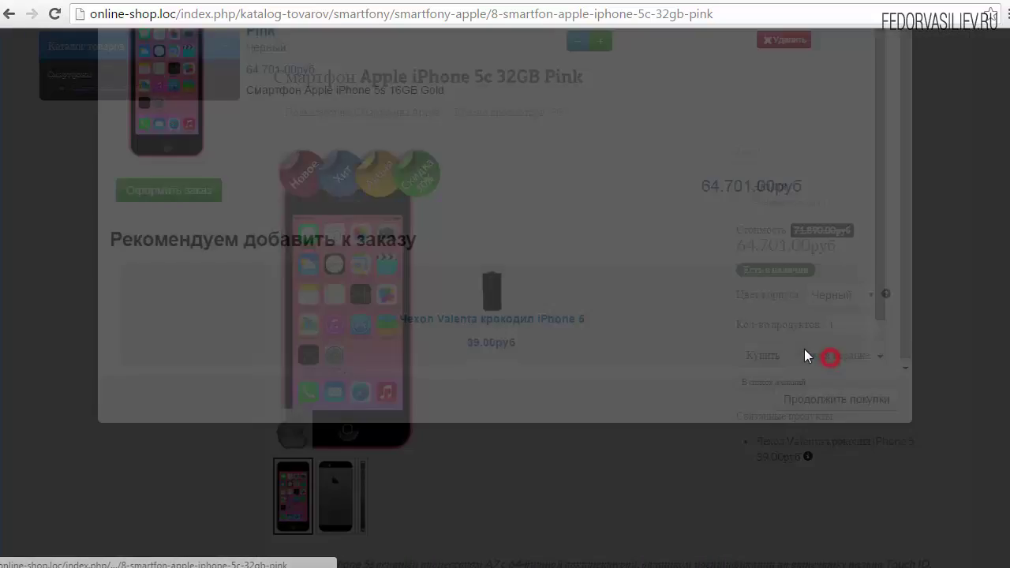
Set «Ширина блока связанных продуктов» to 50% in the cart page settings and save the configuration.
scroll(721, 260, down, 1)
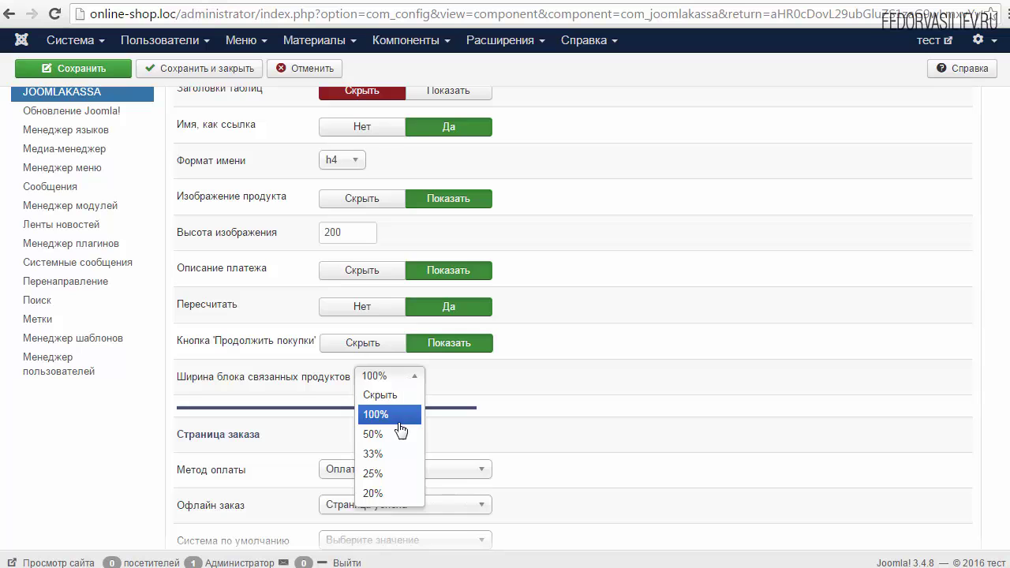
click(396, 434)
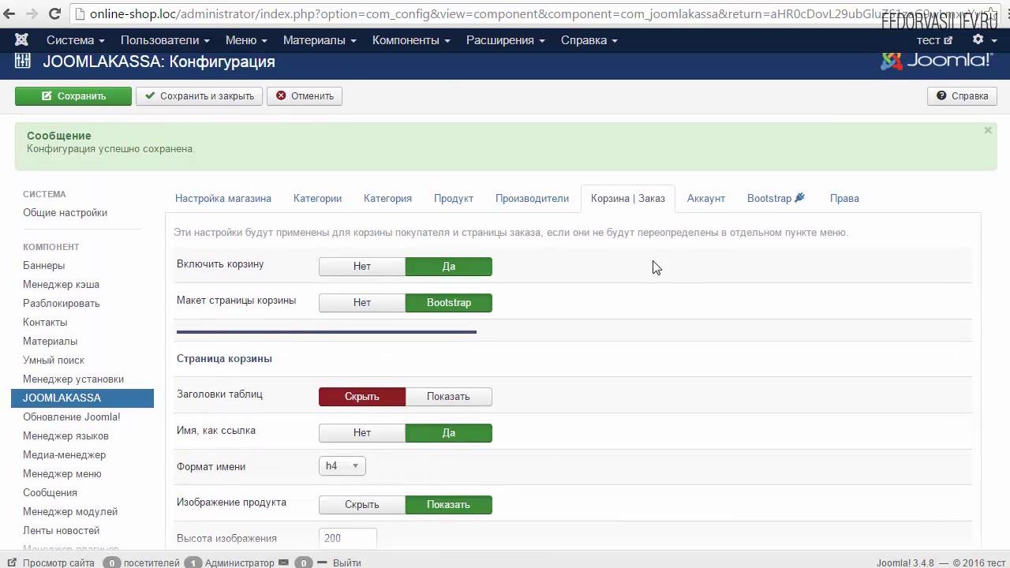
scroll(1009, 419, down, 7)
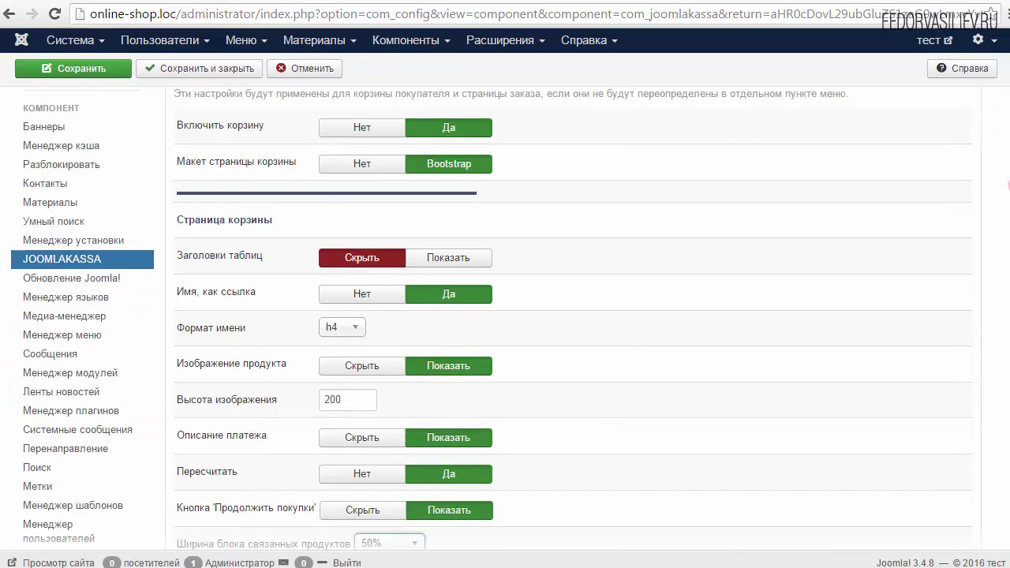
scroll(1008, 418, down, 1)
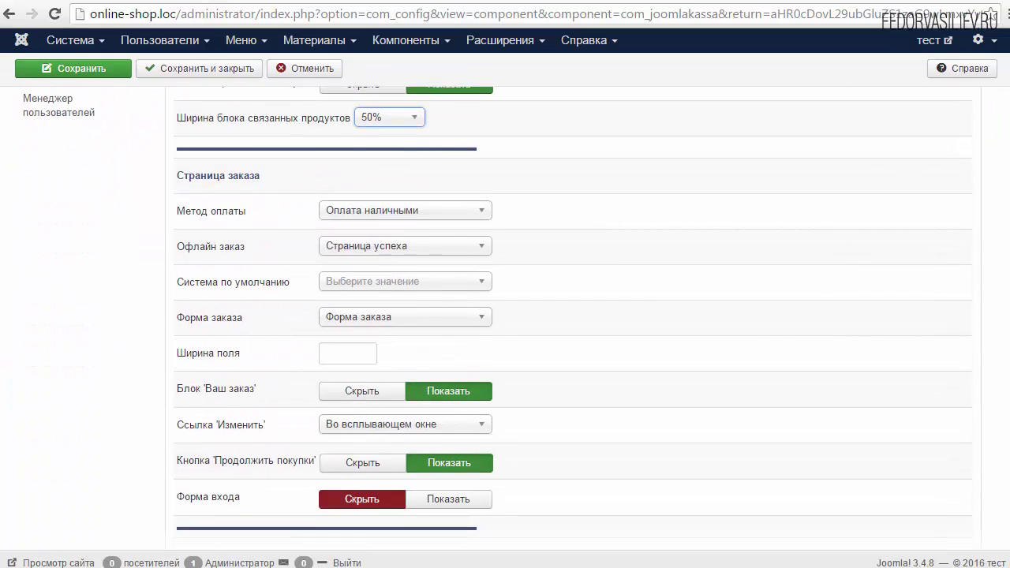
Examine the «Страница заказа» settings and open the «Система по умолчанию» options without choosing one.
drag(277, 135, 204, 139)
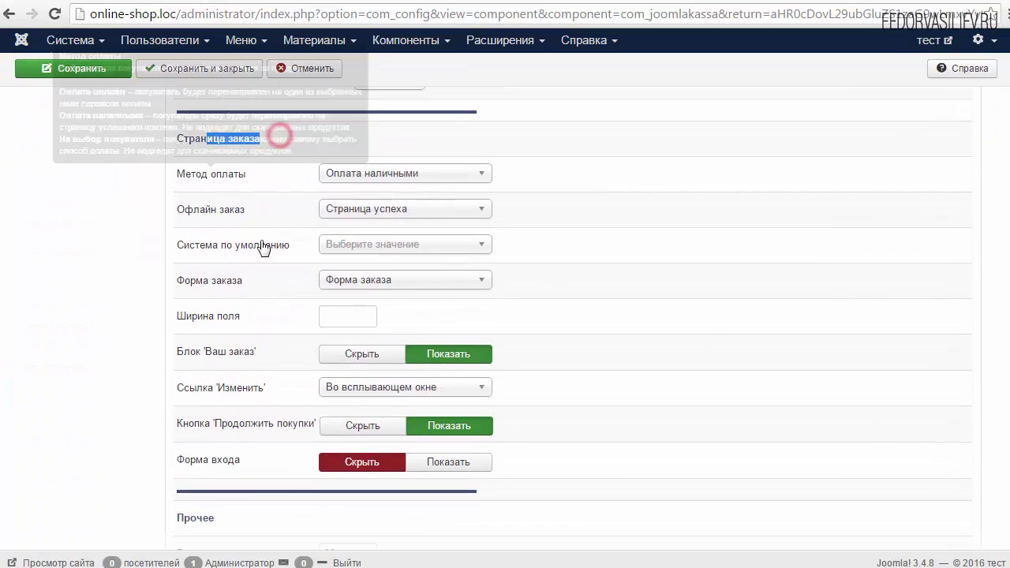
click(538, 241)
click(457, 249)
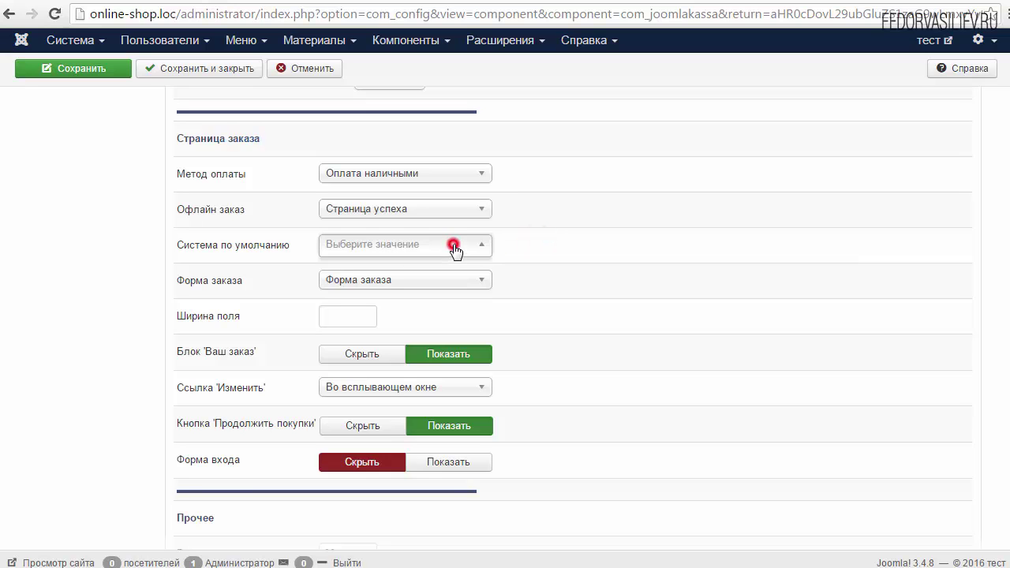
click(548, 242)
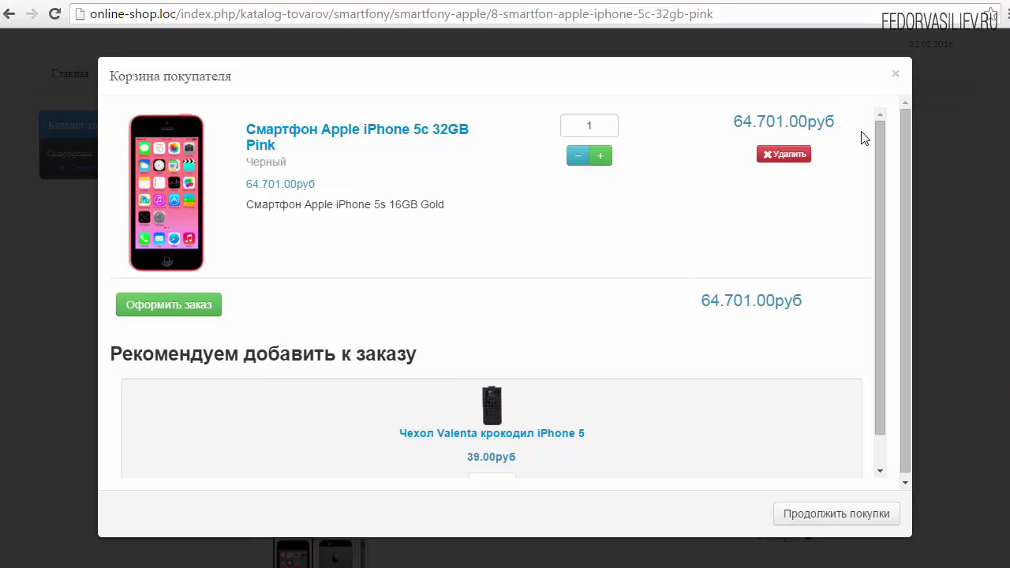
Close the open cart windows in the online-shop.loc and demomagazin.loc storefronts.
click(895, 73)
scroll(789, 347, down, 1)
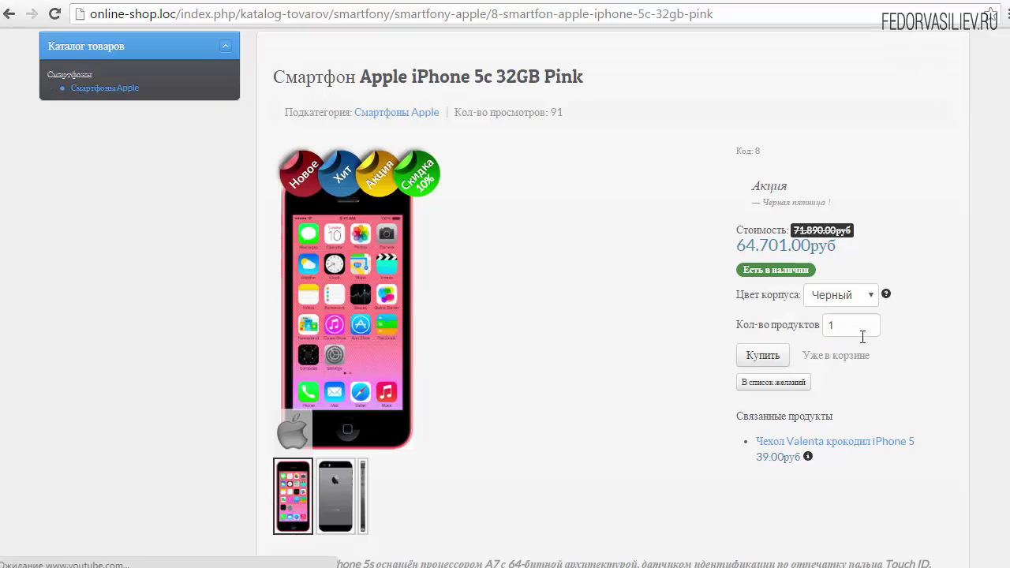
scroll(568, 334, up, 1)
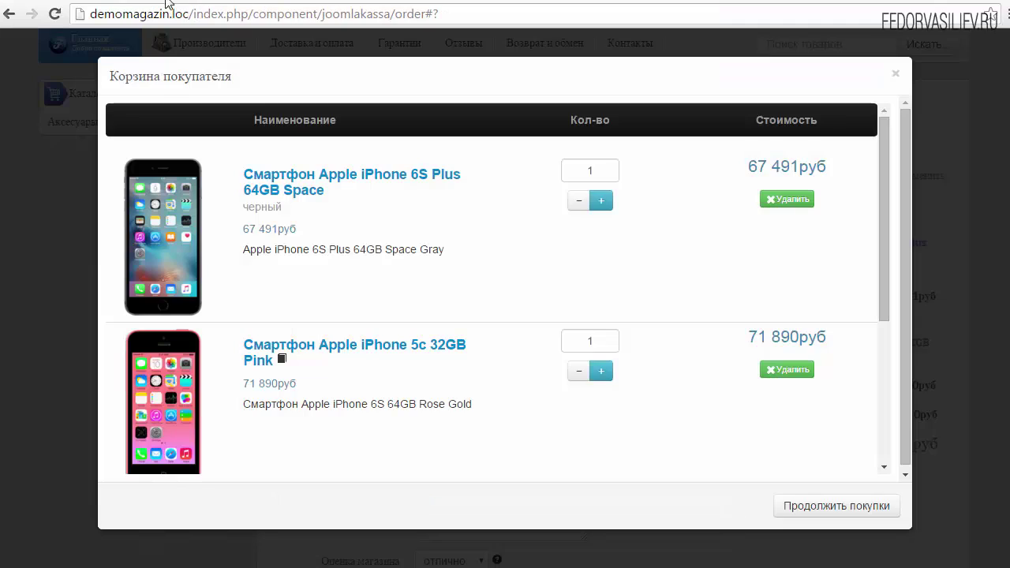
click(895, 75)
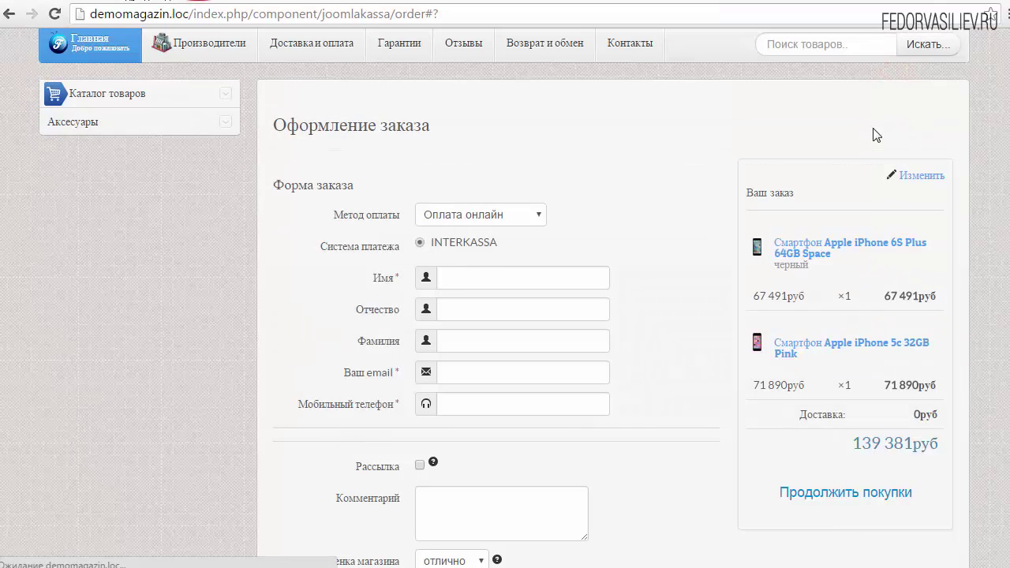
scroll(875, 135, up, 1)
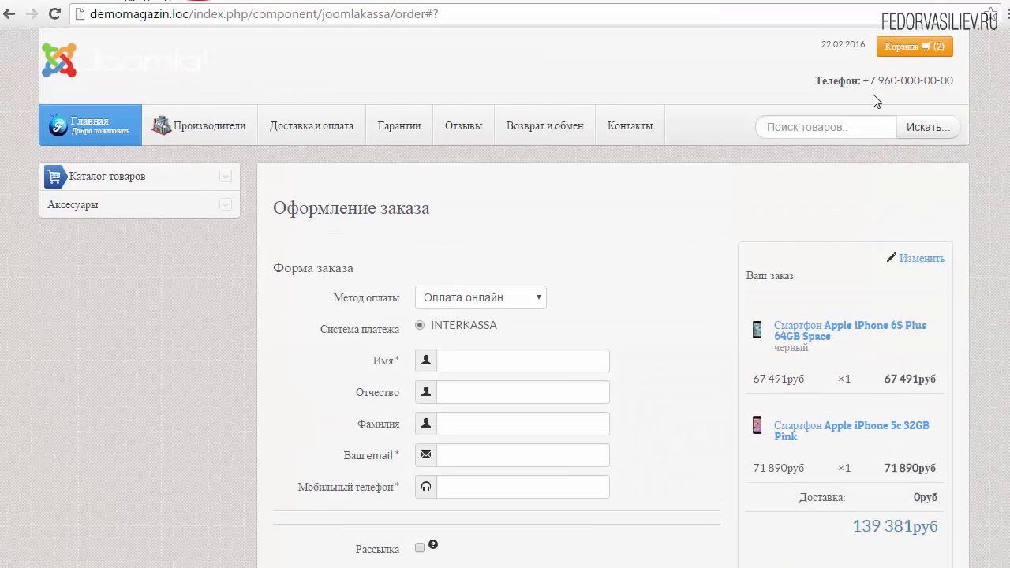
Show the cart summary in the demomagazin.loc shop and proceed from it to the order page.
click(904, 49)
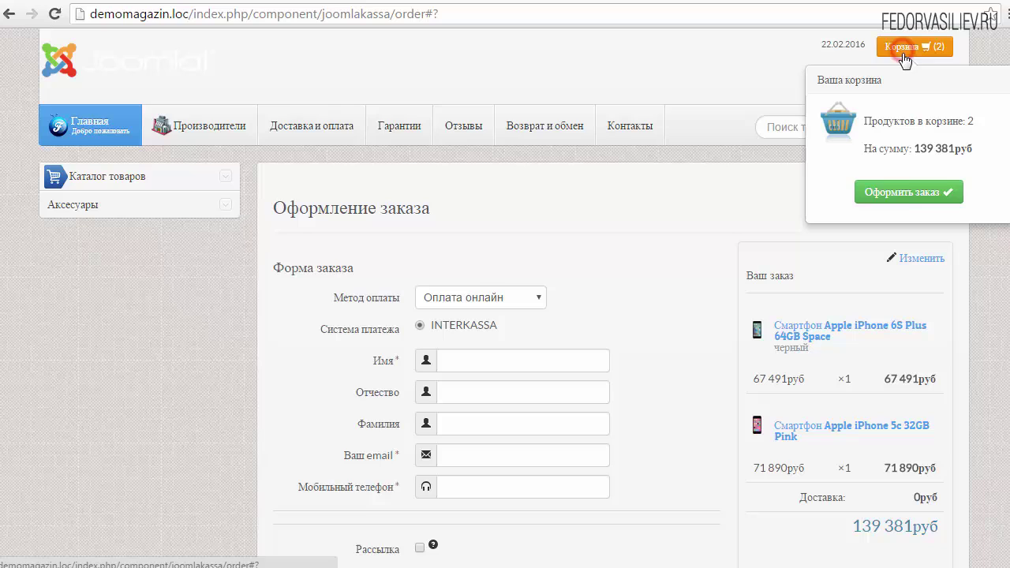
click(796, 61)
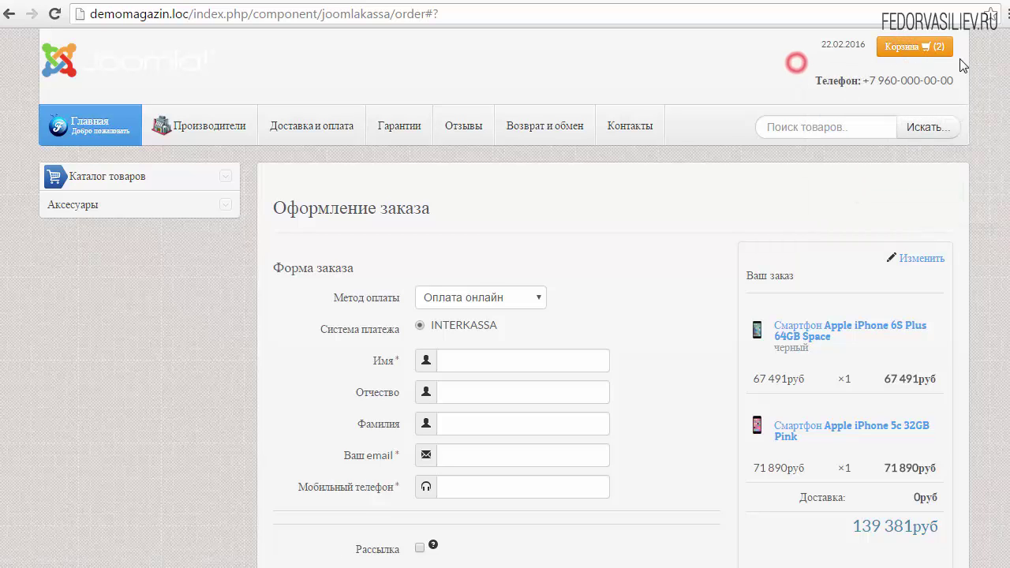
click(919, 48)
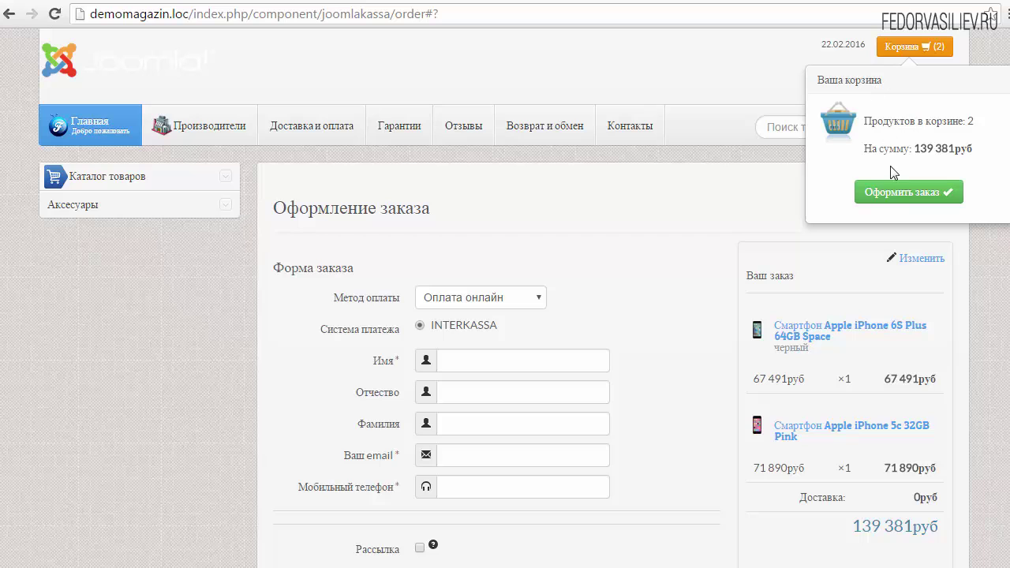
click(899, 194)
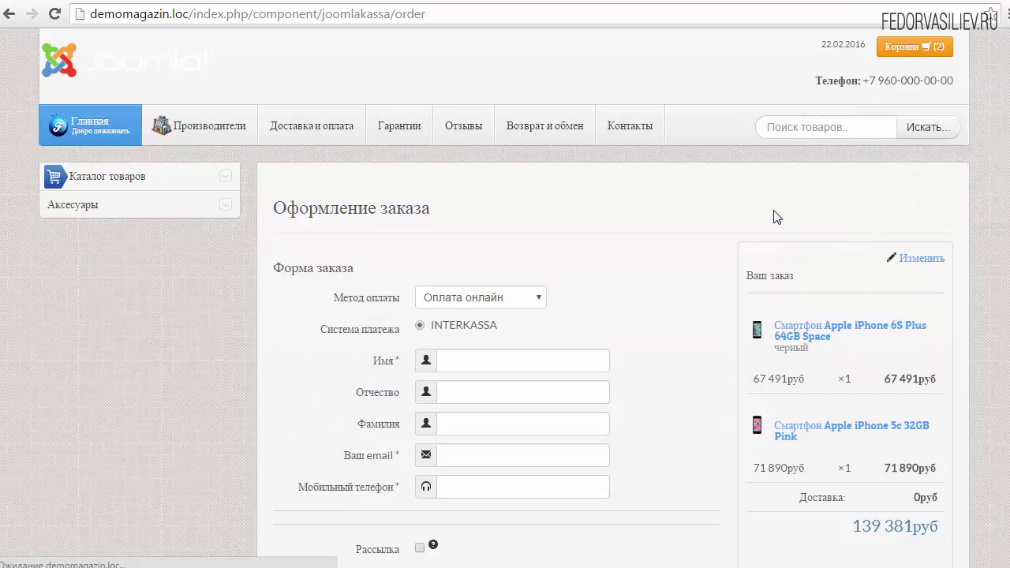
Open the full shopping cart from the demo shop's cart summary and close it again.
scroll(770, 213, down, 6)
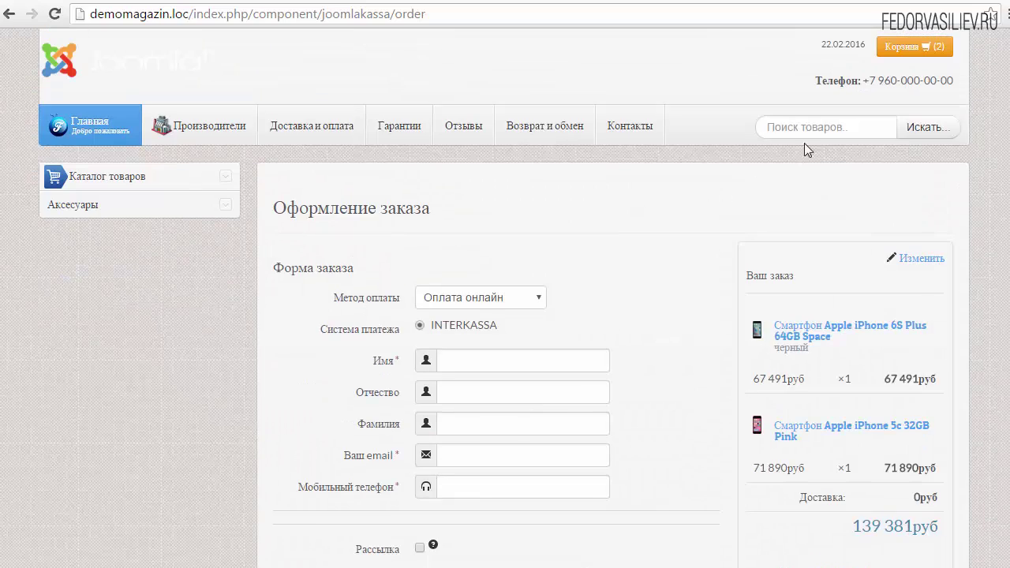
click(914, 46)
click(835, 122)
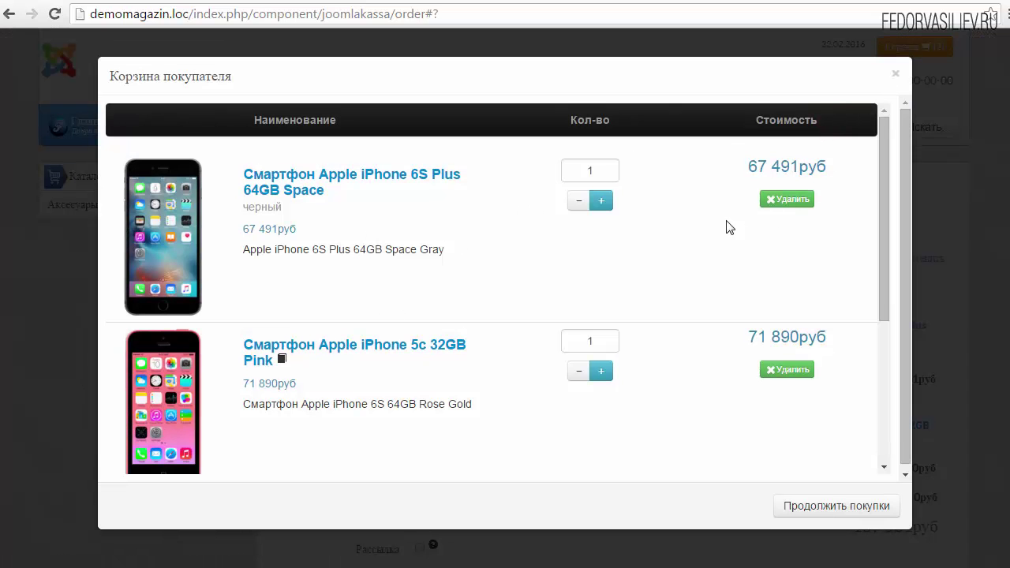
click(895, 73)
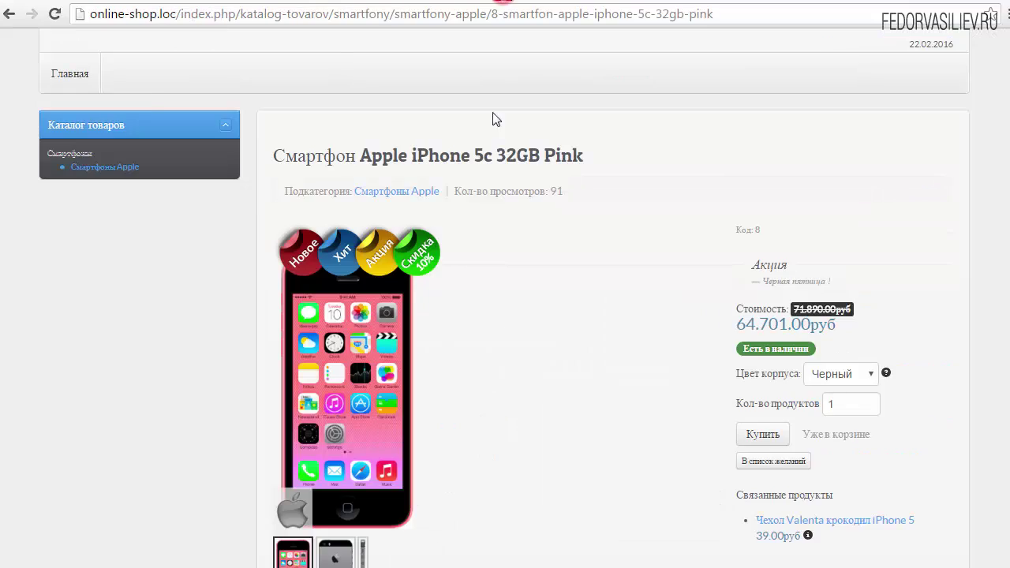